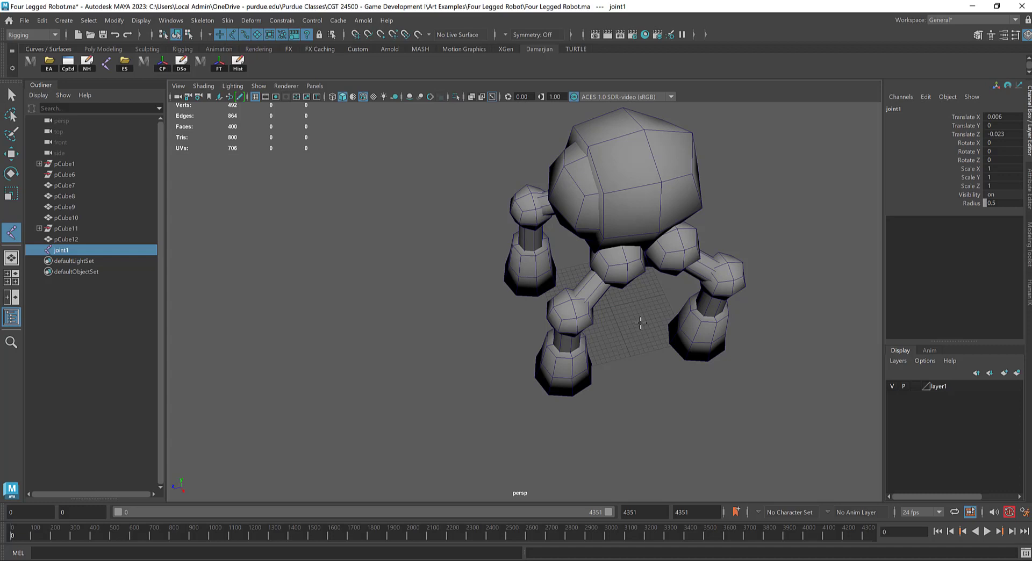
Step: Set the root joint's radius to 30
key("w")
left_click(1003, 202)
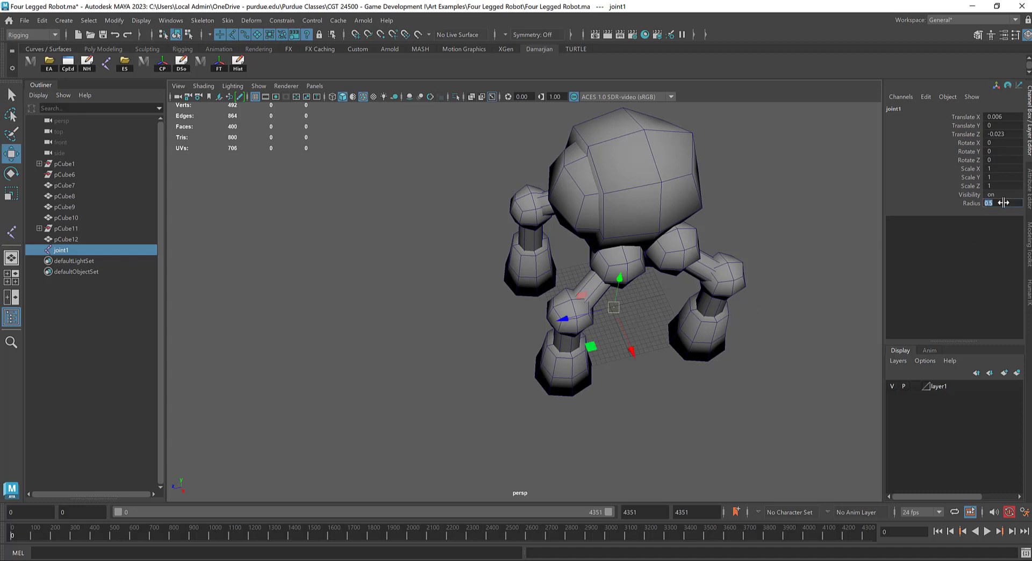
type("30")
key("Return")
Step: Snap the root joint up to the centre of the robot's body in the front view, at X 0 and about Y 1.242
left_click_drag(563, 263, 585, 238, "alt")
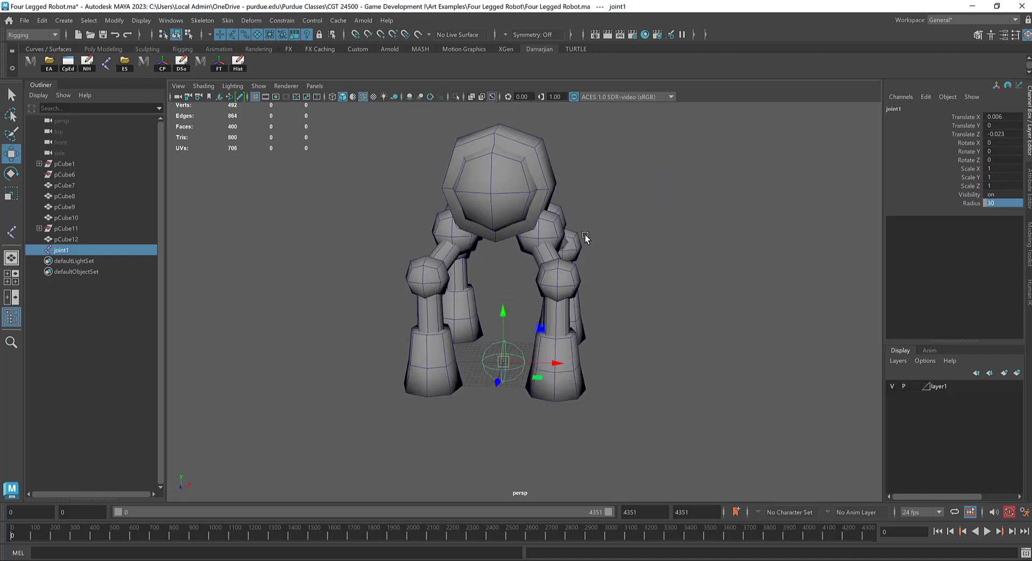
key("space")
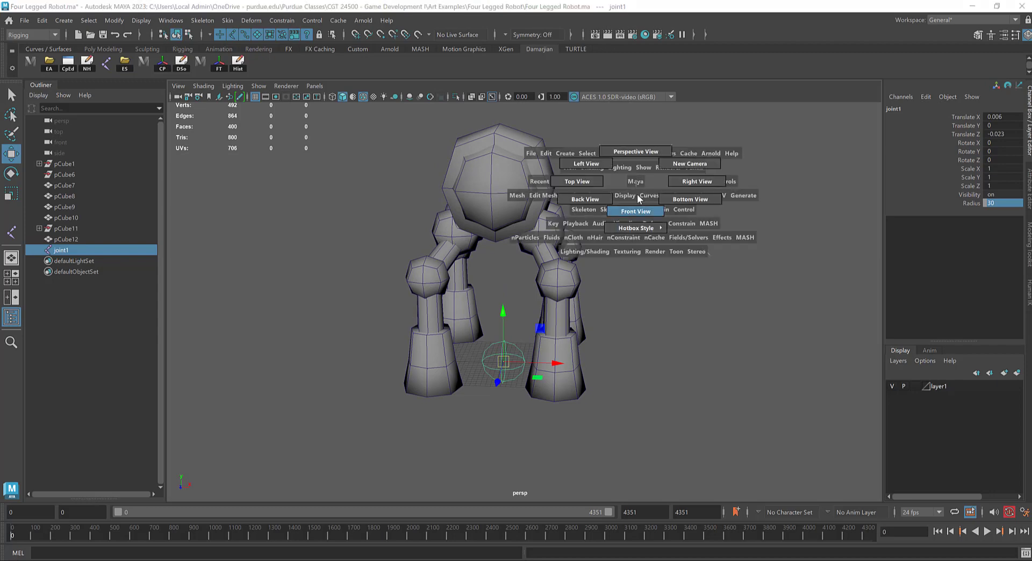
left_click_drag(636, 181, 680, 268)
key("space")
left_click(679, 229)
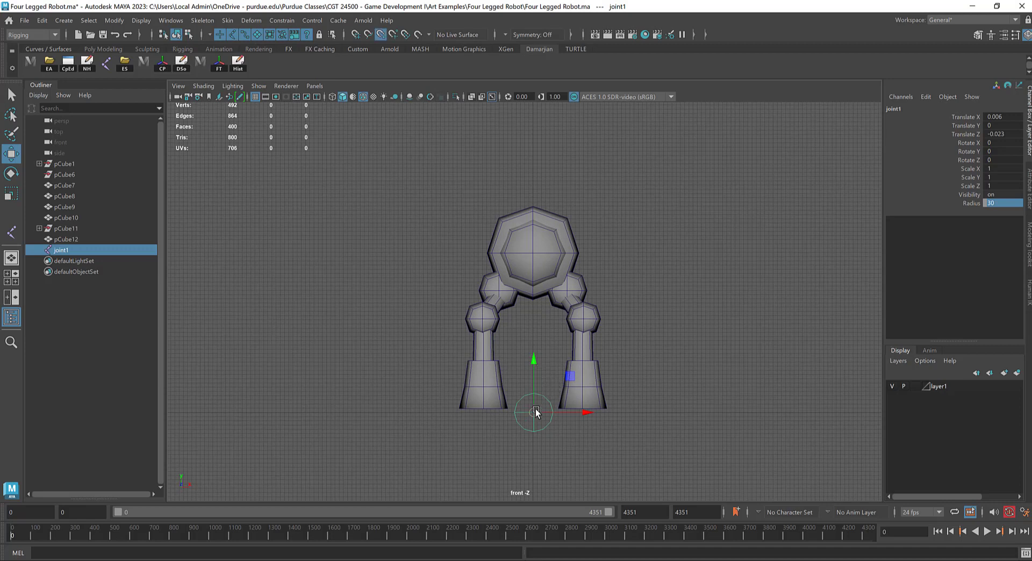
left_click_drag(536, 412, 535, 258)
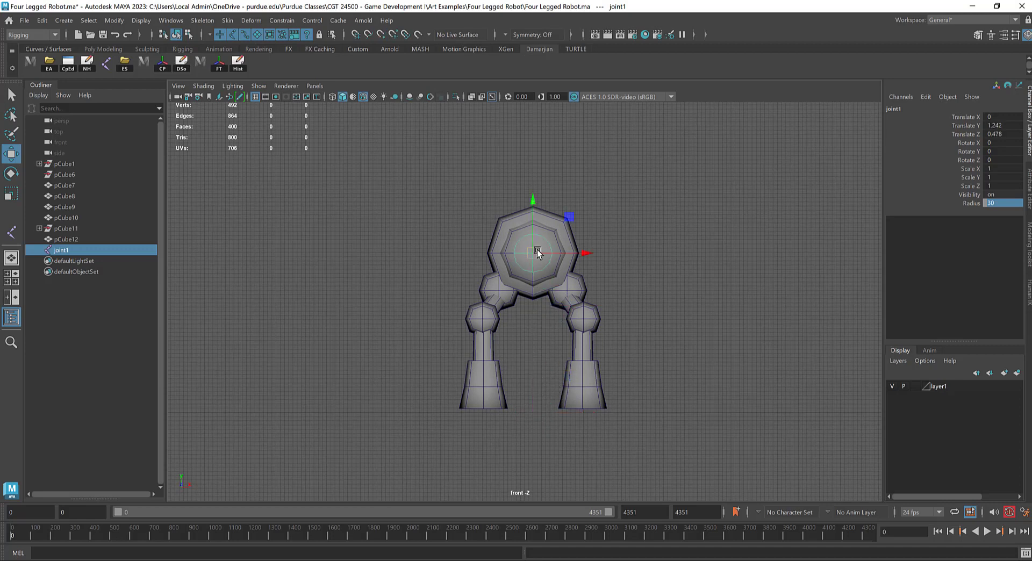
Step: Centre the root joint front-to-back inside the body in the side view, at about Z 0.001
key("space")
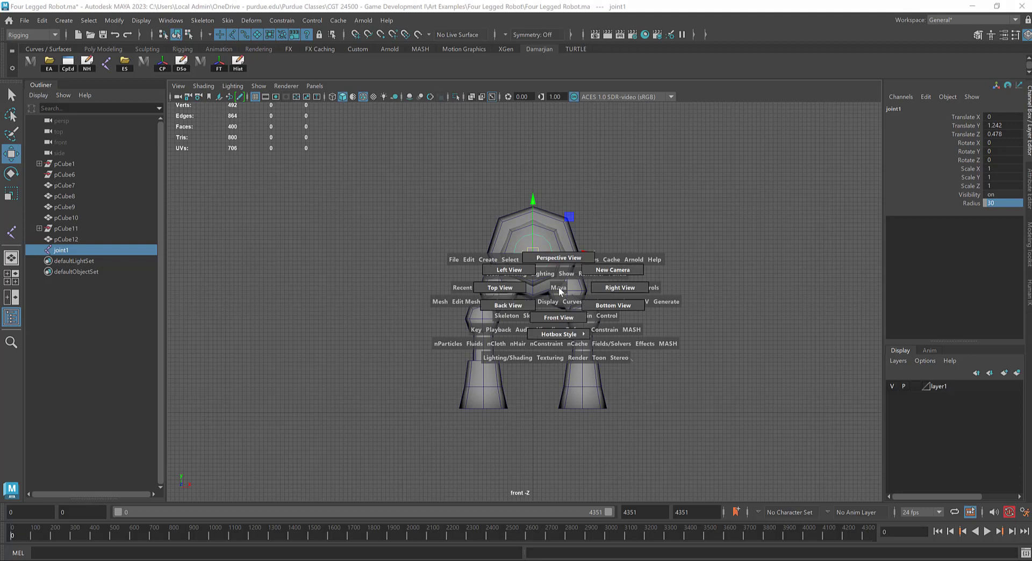
left_click_drag(626, 287, 632, 288)
middle_click_drag(556, 170, 482, 255, "alt")
left_click_drag(416, 221, 529, 225)
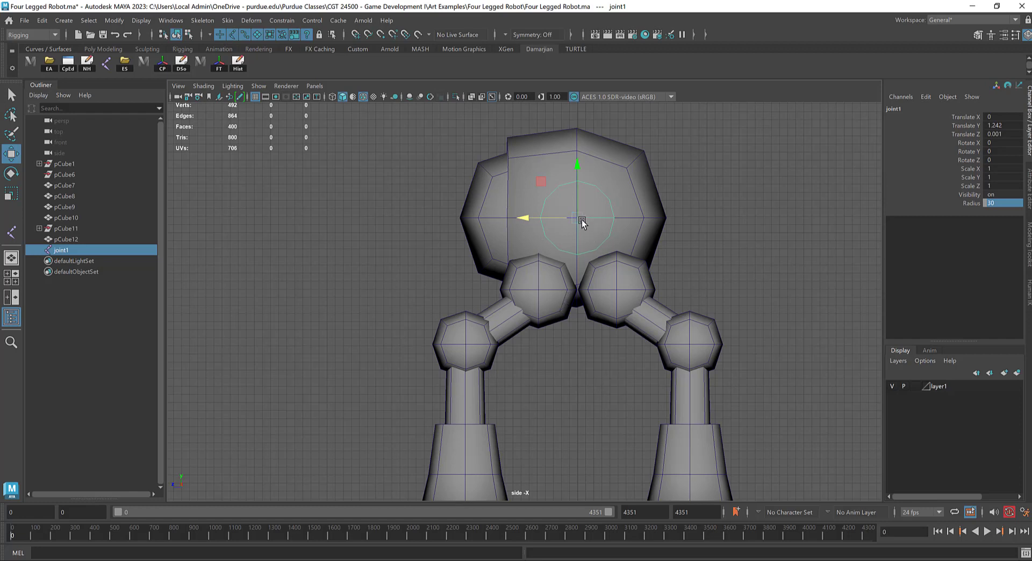
Step: Duplicate the body joint and place the copy inside the front hip sphere at about X 0.275, Y 0.946, Z 0.159
left_click_drag(580, 219, 540, 292, "shift")
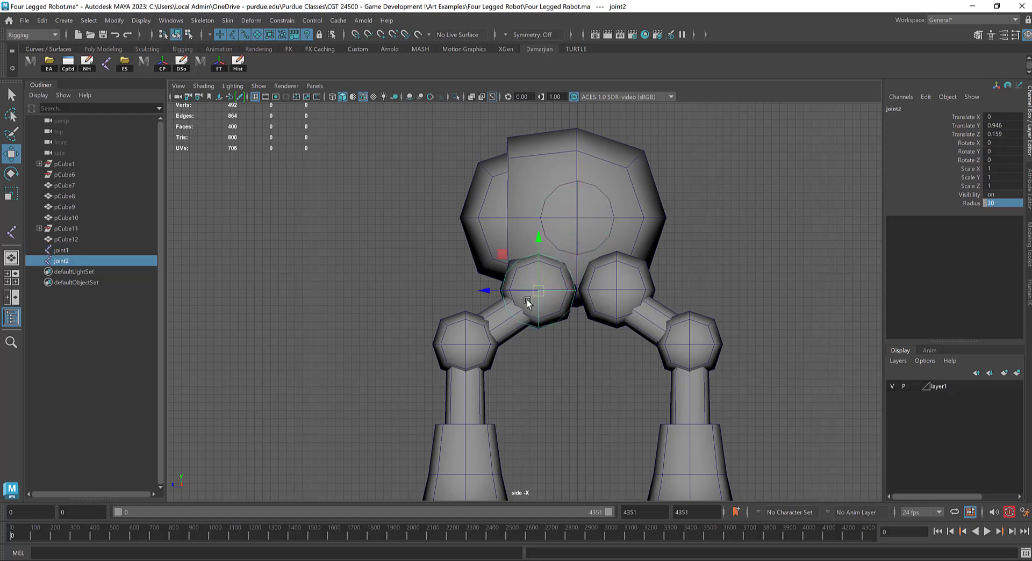
key("space")
left_click_drag(418, 287, 508, 242)
middle_click_drag(508, 242, 526, 188, "alt")
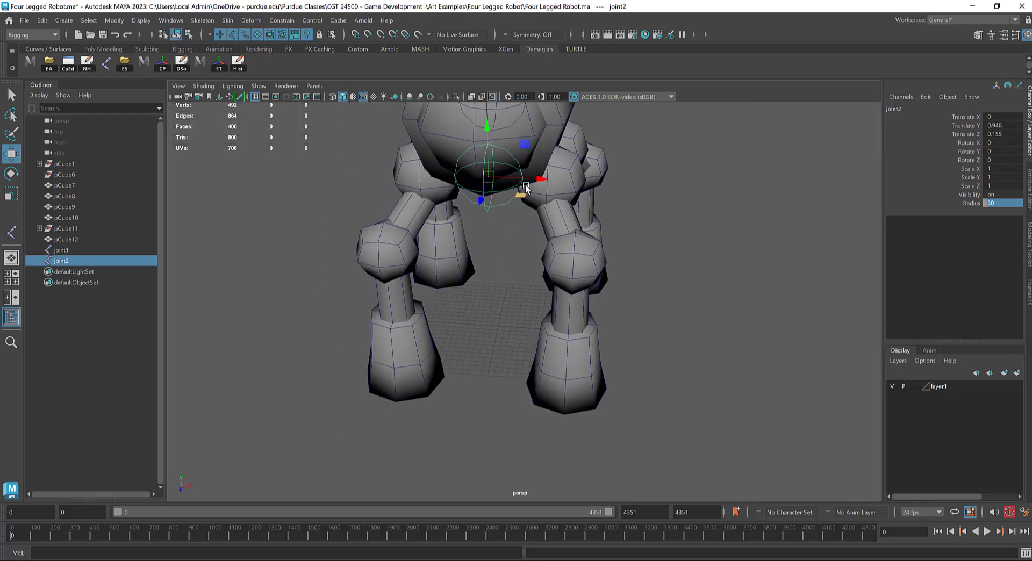
left_click_drag(526, 188, 622, 242)
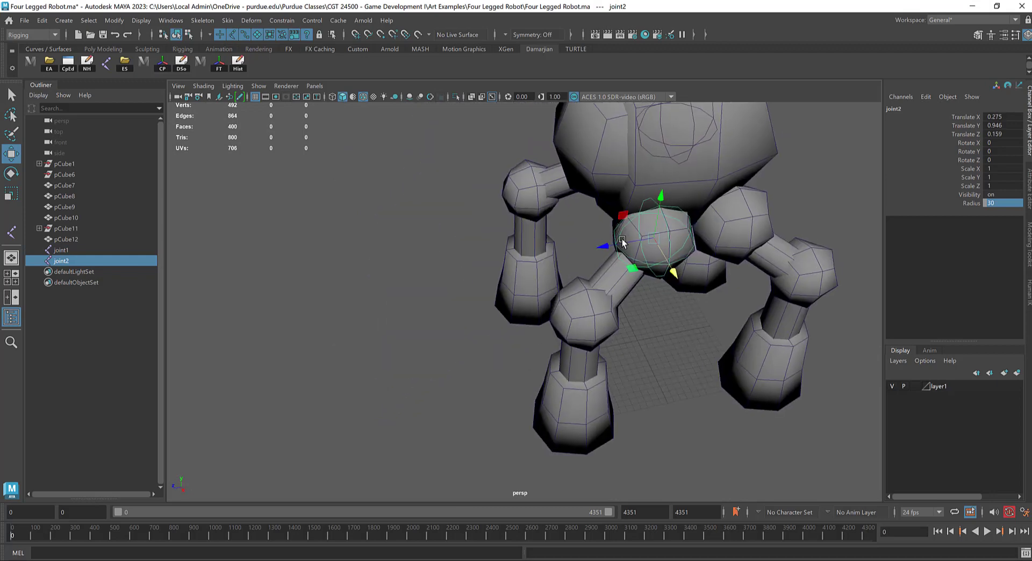
middle_click_drag(622, 242, 420, 262, "alt")
left_click_drag(417, 280, 407, 270, "alt")
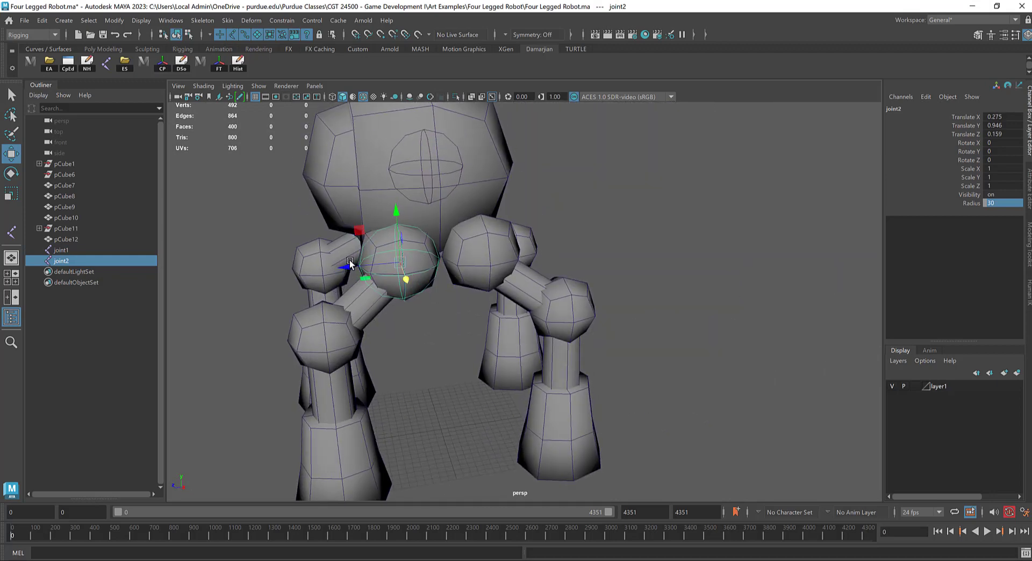
left_click(419, 263, "shift")
key("ctrl+z")
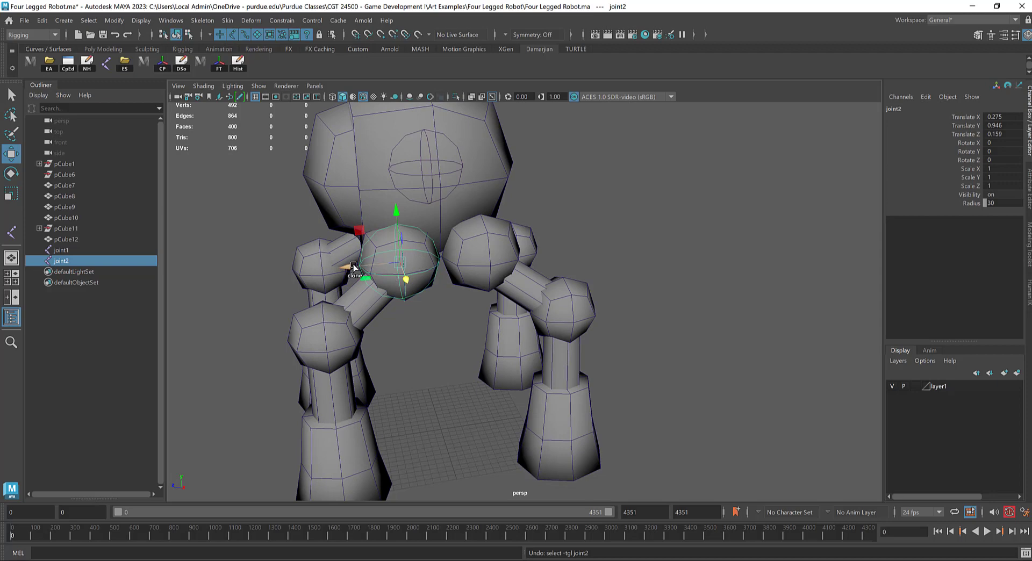
Step: Clone the front hip joint along Z into the rear hip sphere, at about Z -0.155
left_click_drag(353, 266, 439, 254, "shift")
mouse_move(505, 274)
left_mouse_down("alt")
mouse_move(489, 256)
mouse_move(437, 255)
mouse_move(422, 279)
mouse_move(459, 242)
mouse_move(513, 242)
mouse_move(522, 261)
left_mouse_up("alt")
left_click(436, 265)
Step: Duplicate the front hip joint and move the copy outward over the front knee, to about X 0.441, Z 0.505
left_click(431, 240)
left_click_drag(501, 302, 434, 350, "shift")
left_click(540, 344)
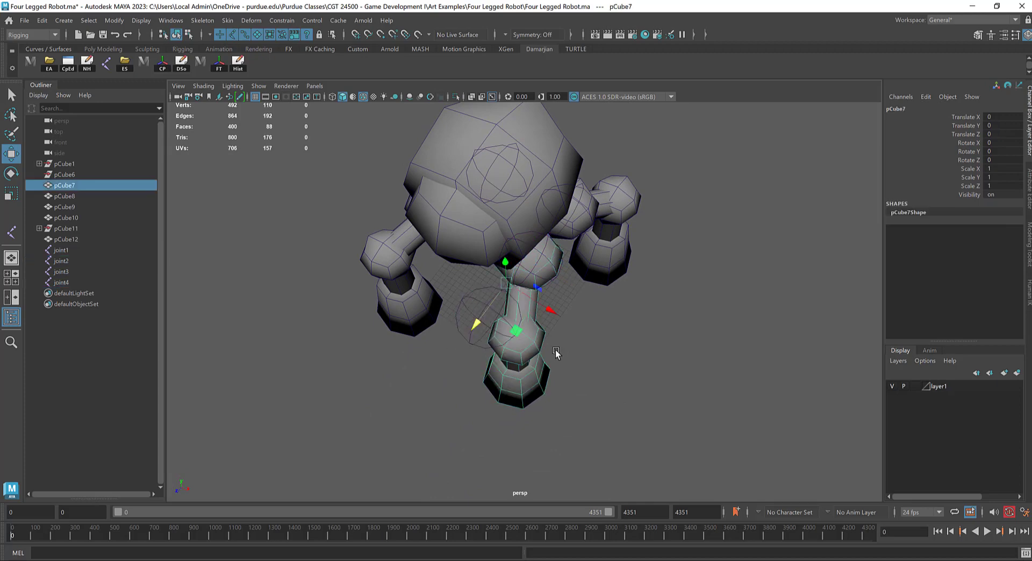
key("ctrl+z")
left_click_drag(536, 349, 563, 365)
left_click_drag(563, 365, 471, 237, "alt")
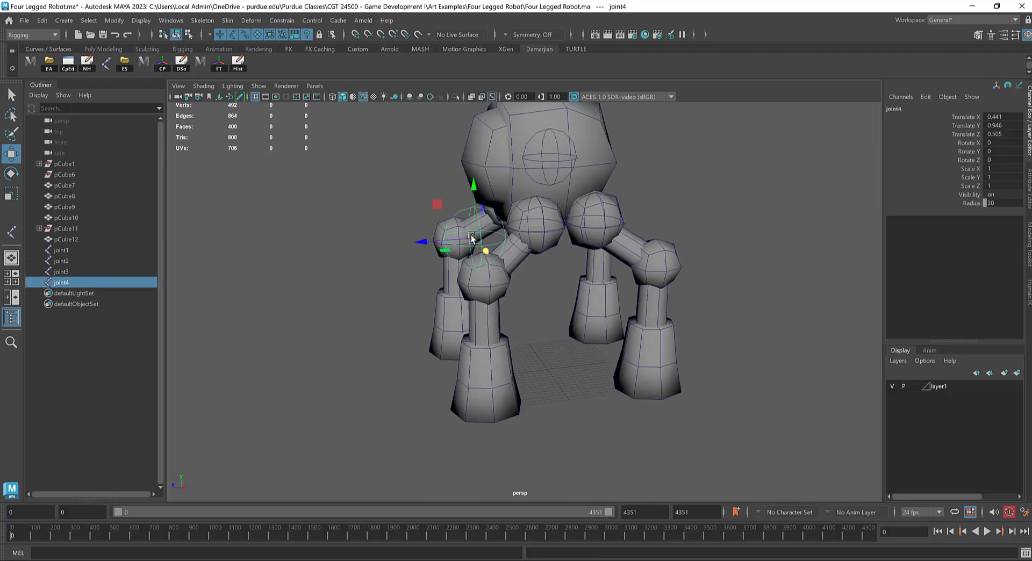
Step: Lower the new joint into the front knee sphere and centre it at about X 0.389, Y 0.72, Z 0.457
left_click_drag(474, 187, 457, 214)
scroll(430, 242, "up", 2)
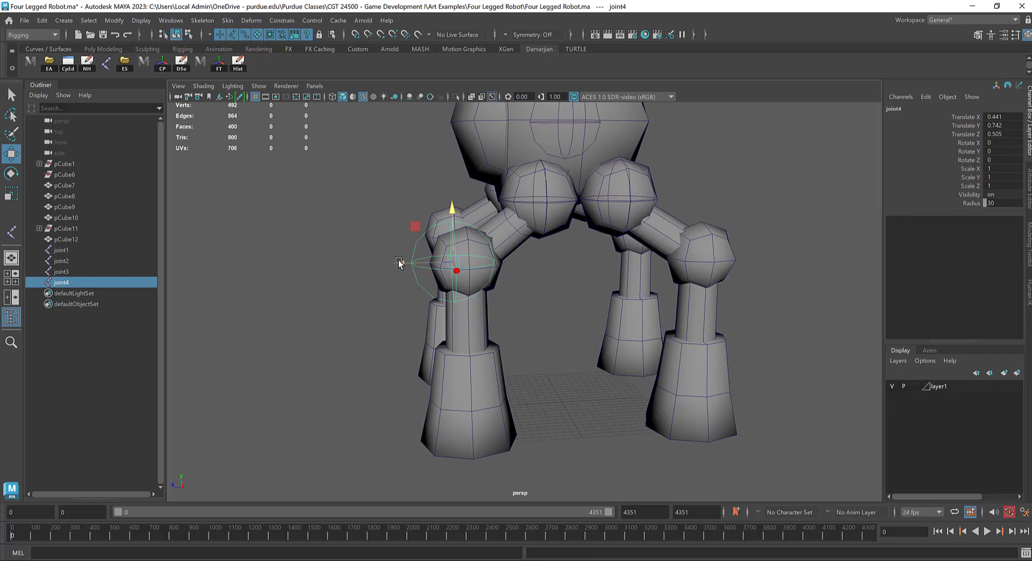
mouse_move(399, 263)
left_mouse_down()
mouse_move(448, 255)
mouse_move(412, 252)
left_mouse_up()
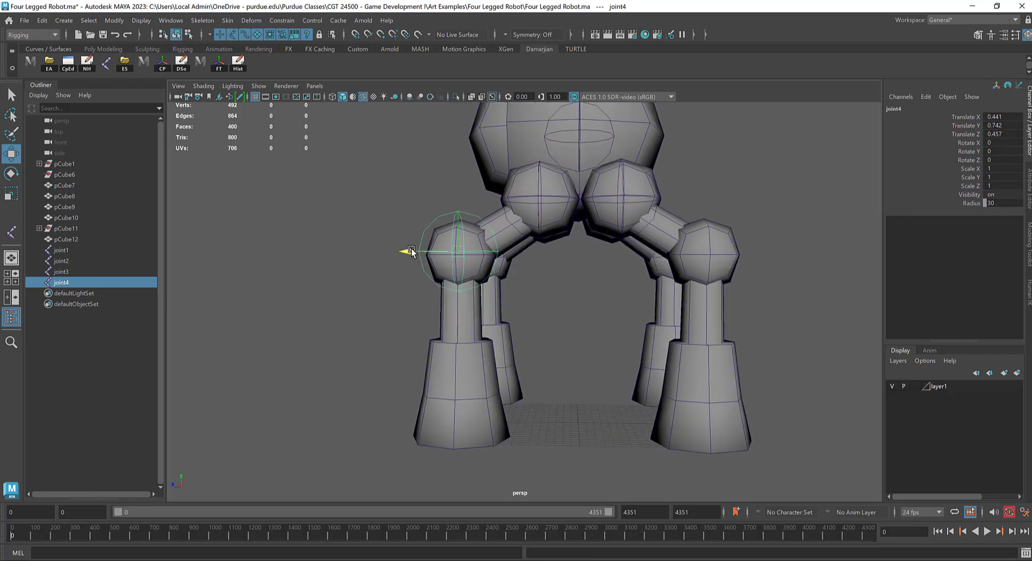
left_click_drag(457, 204, 457, 209)
left_click_drag(446, 250, 500, 260, "alt")
mouse_move(599, 269)
left_mouse_down()
mouse_move(582, 269)
mouse_move(633, 272)
mouse_move(607, 272)
left_mouse_up()
key("space")
left_click_drag(668, 235, 669, 260)
scroll(613, 247, "up", 4)
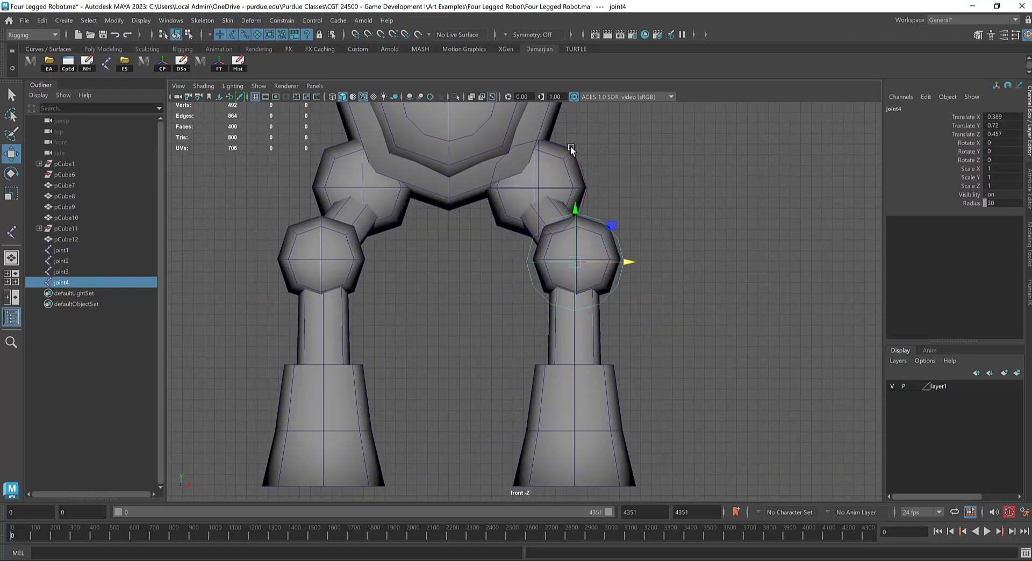
Step: Shift both hip joints inward to about X 0.263 and recentre the front knee joint on its sphere
left_click(575, 148)
left_click(576, 157)
left_click(581, 165)
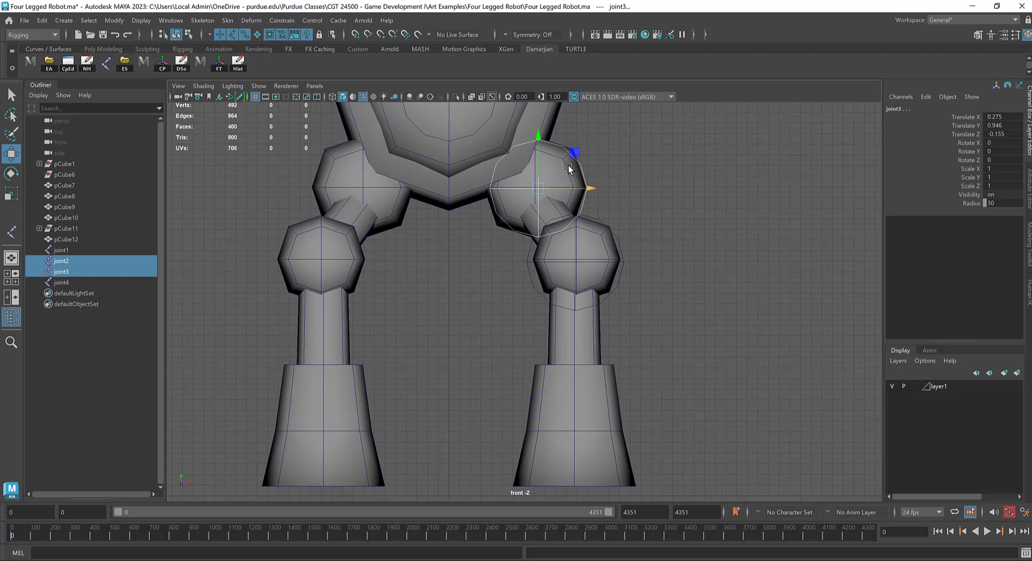
mouse_move(594, 192)
left_mouse_down()
mouse_move(608, 190)
mouse_move(591, 191)
left_mouse_up()
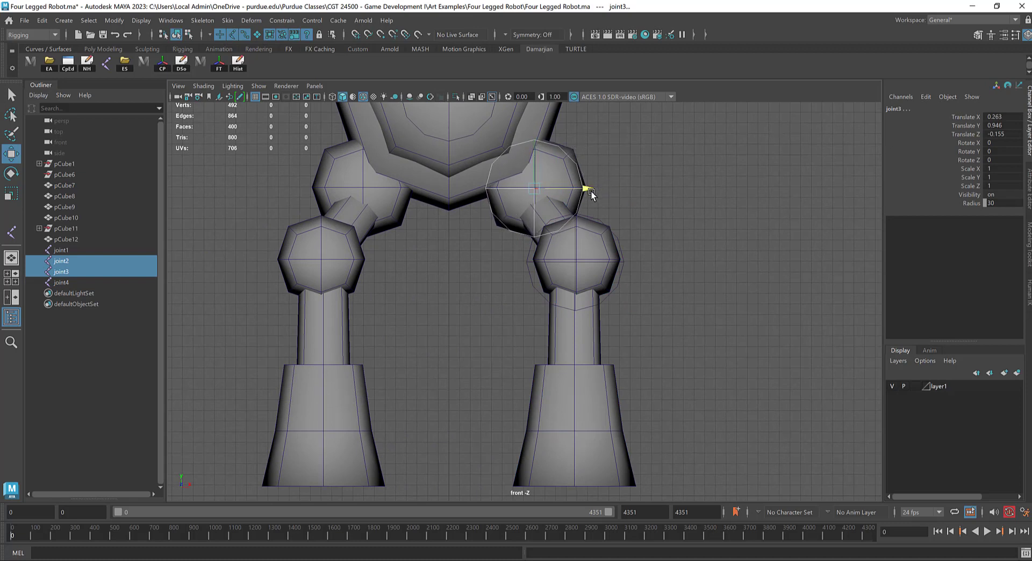
left_click(577, 260)
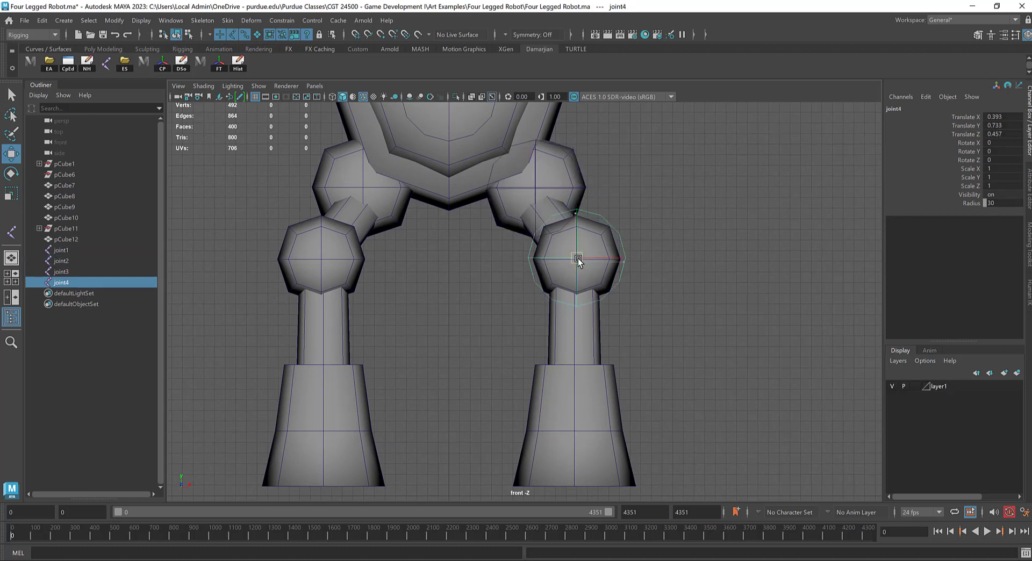
left_click_drag(578, 259, 580, 260)
Step: Duplicate the front knee joint and lower the copy to the base of the foot, at about Y 0.031
middle_click_drag(642, 260, 618, 178, "alt")
left_click_drag(555, 125, 580, 354, "shift")
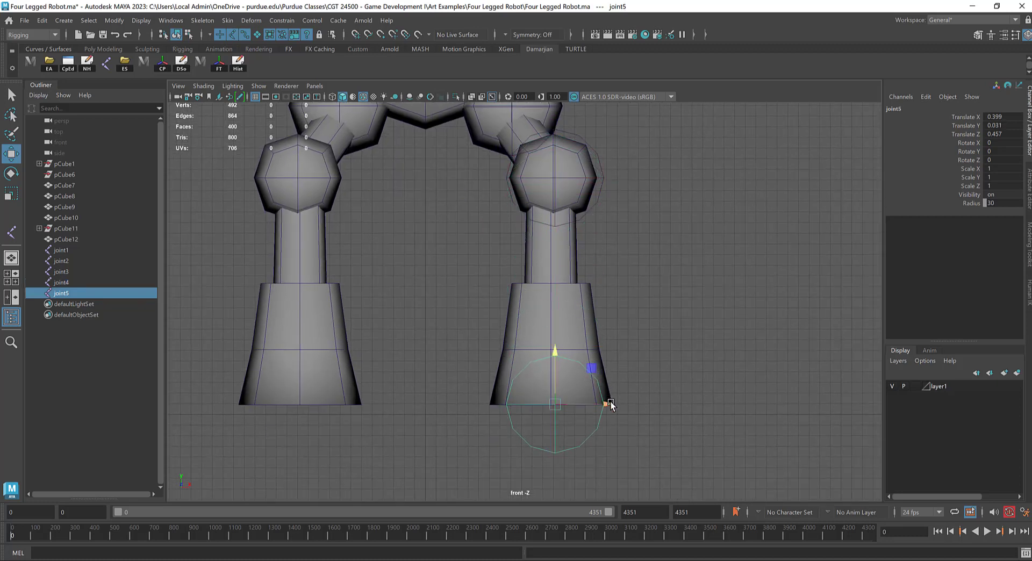
scroll(608, 301, "up", 3)
left_click(608, 299)
scroll(575, 262, "up", 2)
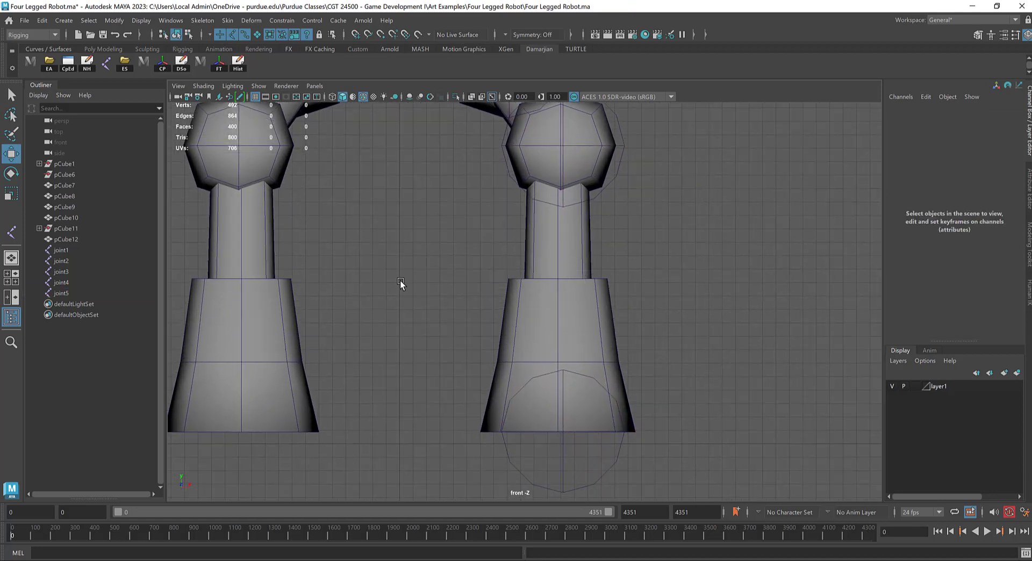
scroll(597, 256, "down", 2)
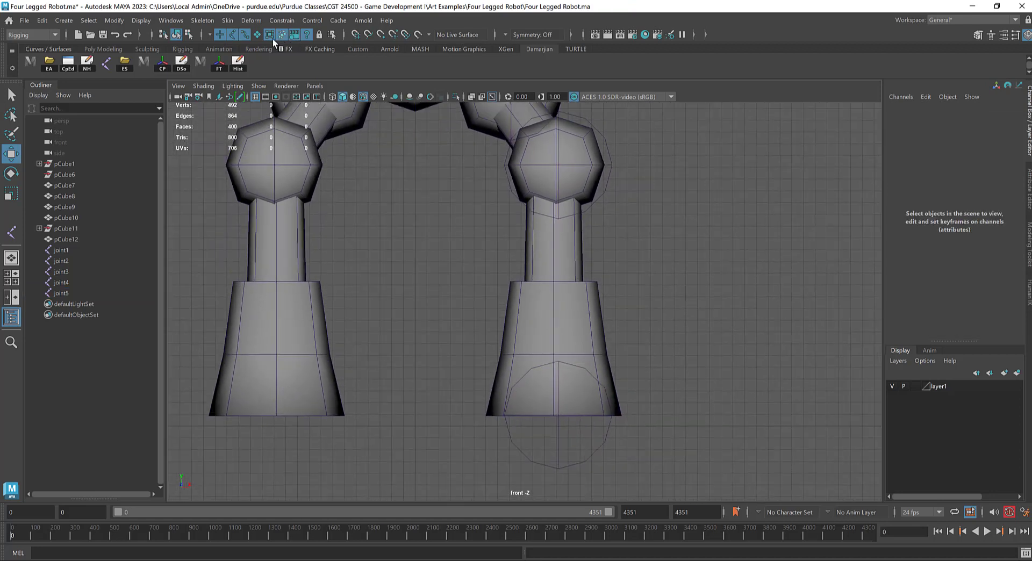
Step: Nudge the front leg's shin faces and foot faces slightly outward along X to align them with the joints
left_click(561, 245)
mouse_move(560, 244)
right_mouse_down()
mouse_move(569, 255)
mouse_move(560, 259)
right_mouse_up()
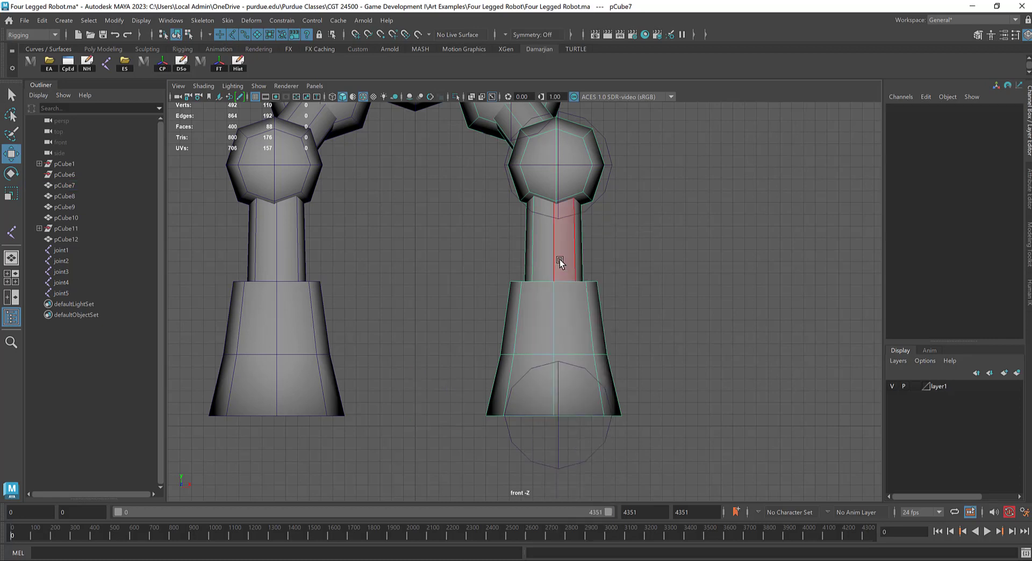
left_click_drag(560, 259, 609, 240)
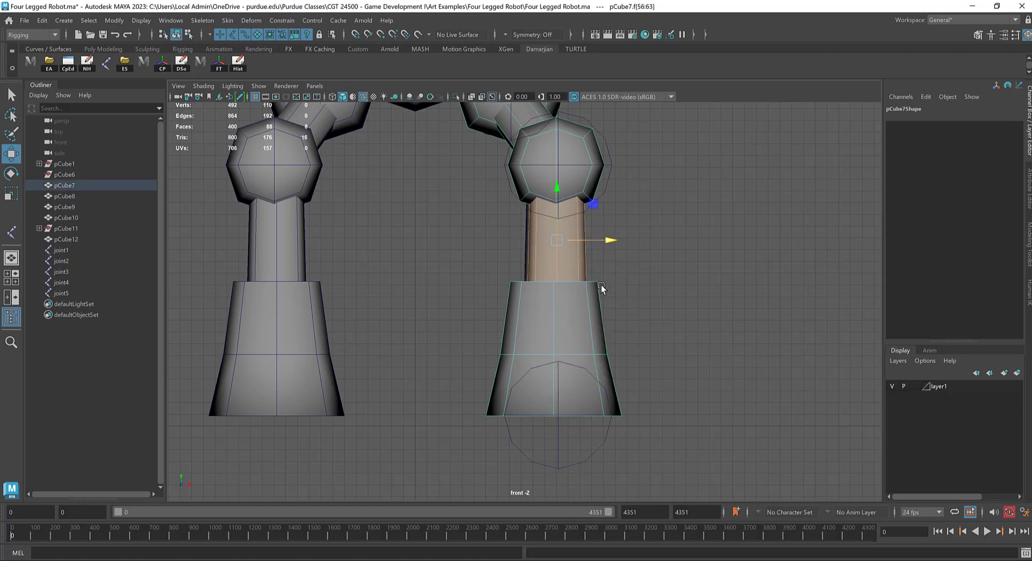
double_click(595, 318)
left_click_drag(604, 350, 608, 353)
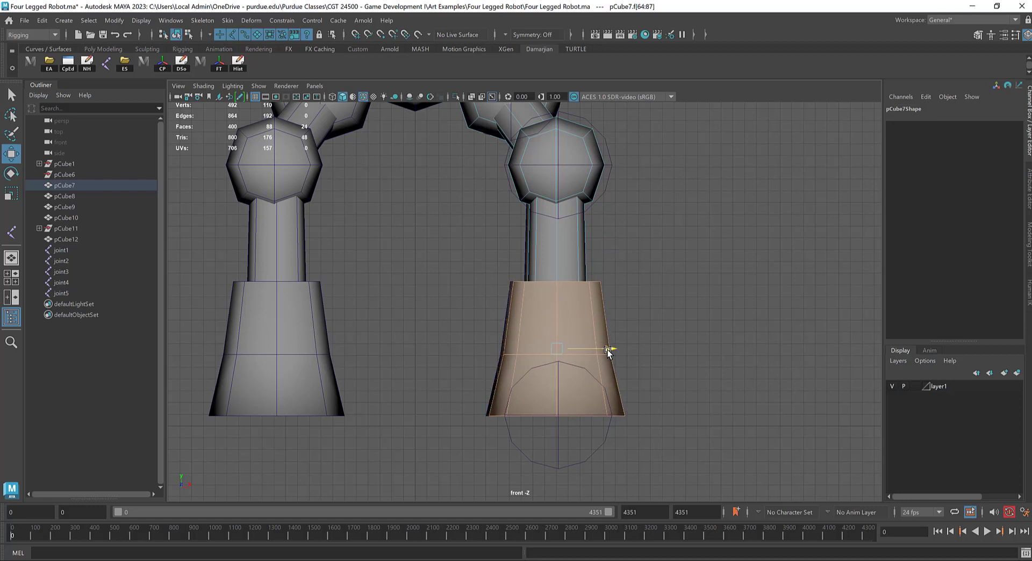
right_click_drag(579, 239, 634, 202)
left_click(688, 241)
right_click_drag(688, 241, 659, 241, "alt")
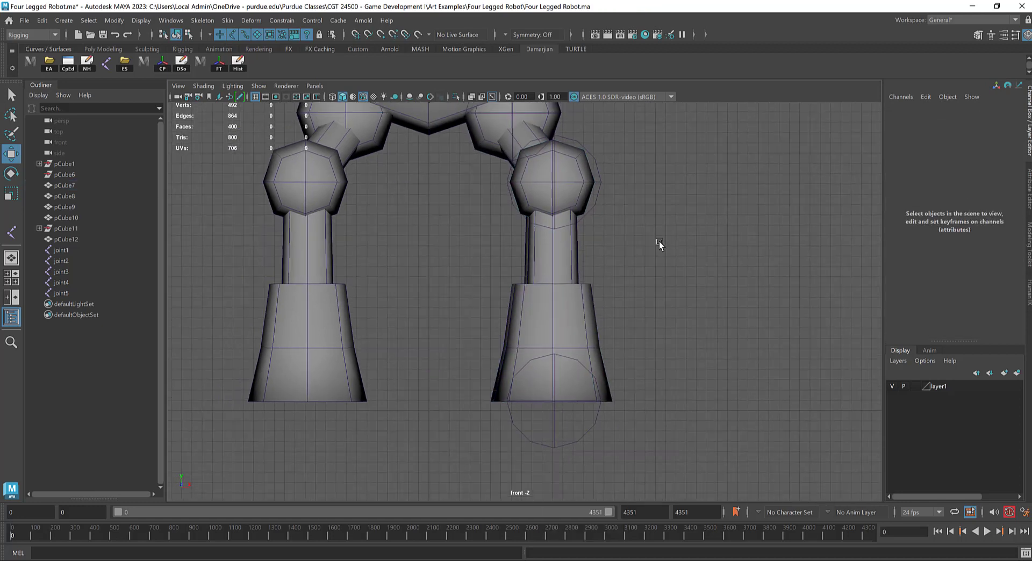
Step: Delete the other three legs, keeping only the front leg that holds the new joints
key("space")
left_click_drag(659, 242, 527, 210)
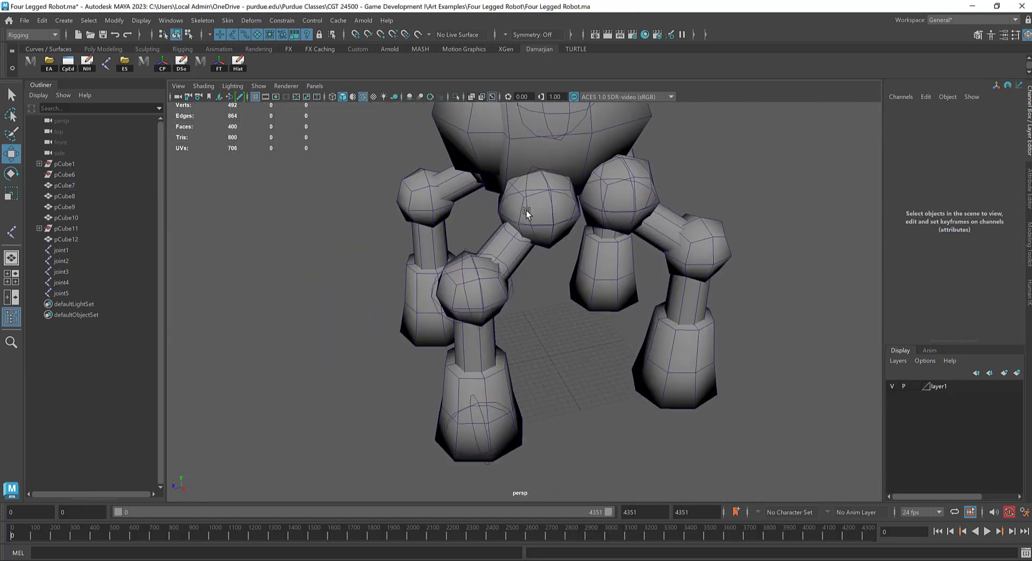
left_click(698, 237)
left_click_drag(643, 278, 602, 302, "alt")
left_click(602, 301, "shift")
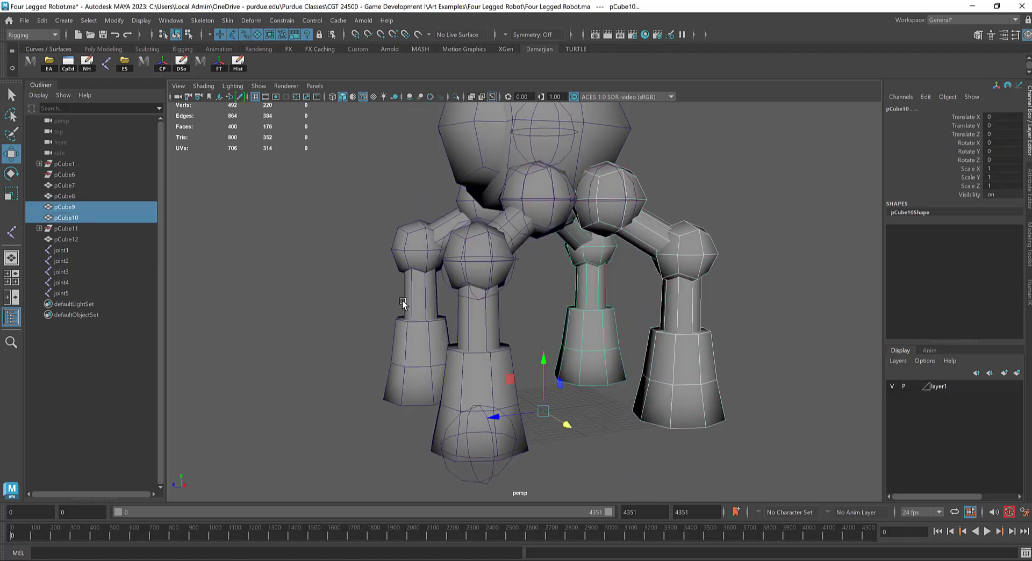
left_click(414, 305, "shift")
key("Delete")
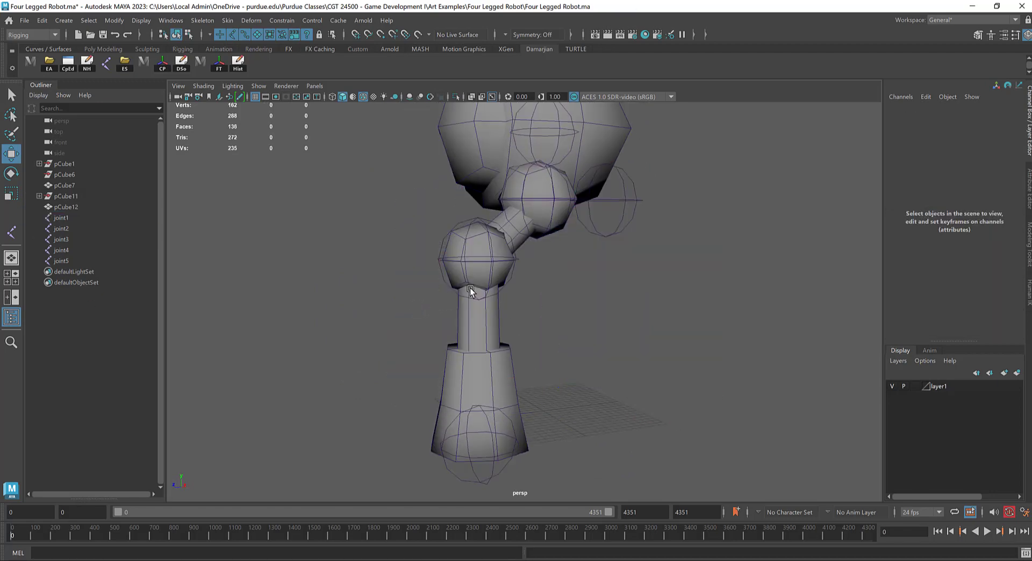
Step: Create the rear leg on the same side by applying Duplicate Special to the remaining front leg
left_click(499, 313)
left_click_drag(495, 327, 540, 309, "alt")
left_click_drag(422, 358, 549, 386, "alt")
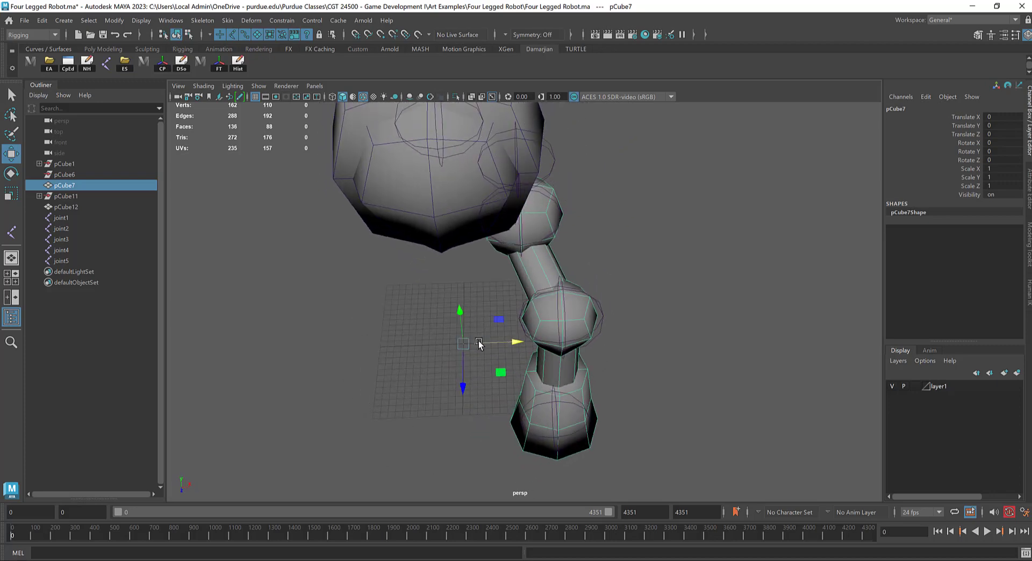
left_click(42, 21)
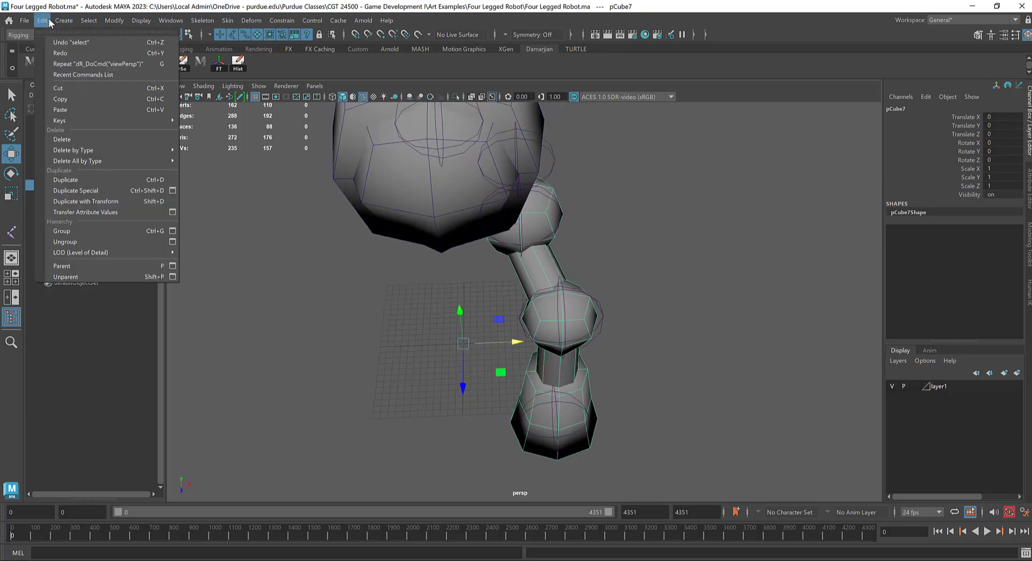
left_click(92, 191)
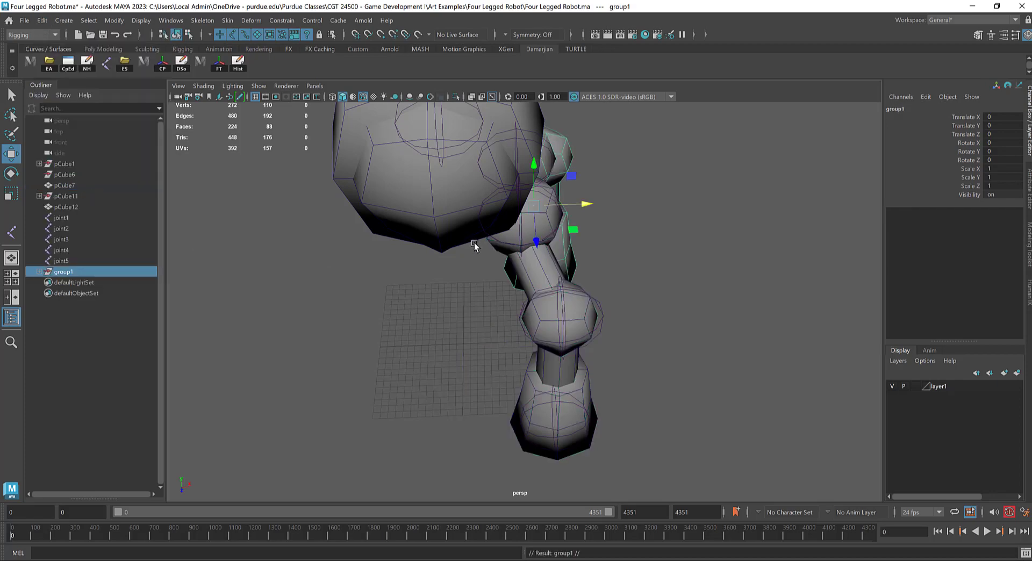
Step: Select the front leg together with the rear leg and set the Duplicate Special scale to -1 in X and 1 in Z
left_click_drag(475, 243, 422, 248, "alt")
left_click(517, 293, "shift")
left_click_drag(517, 293, 241, 221, "alt")
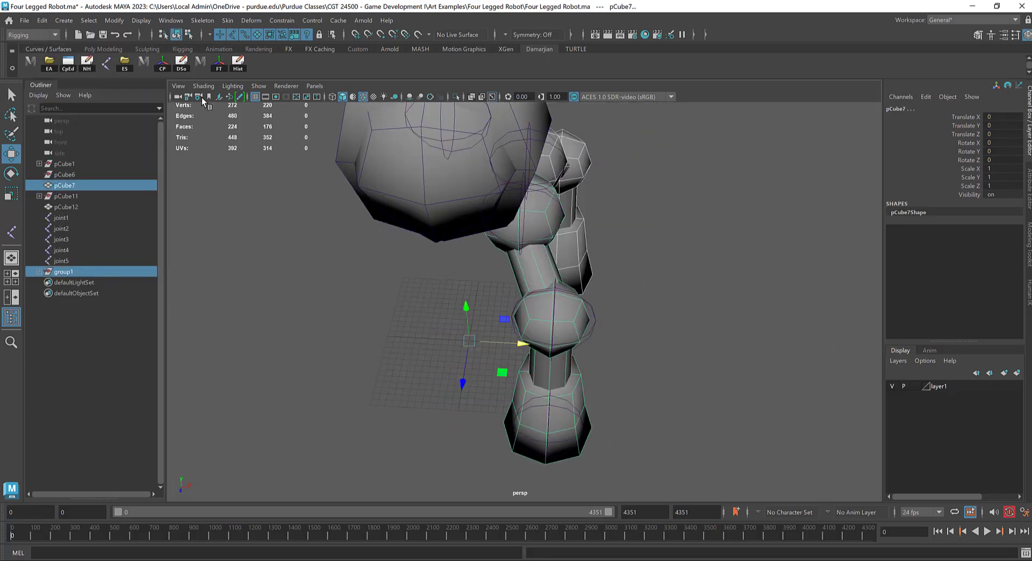
left_click(48, 20)
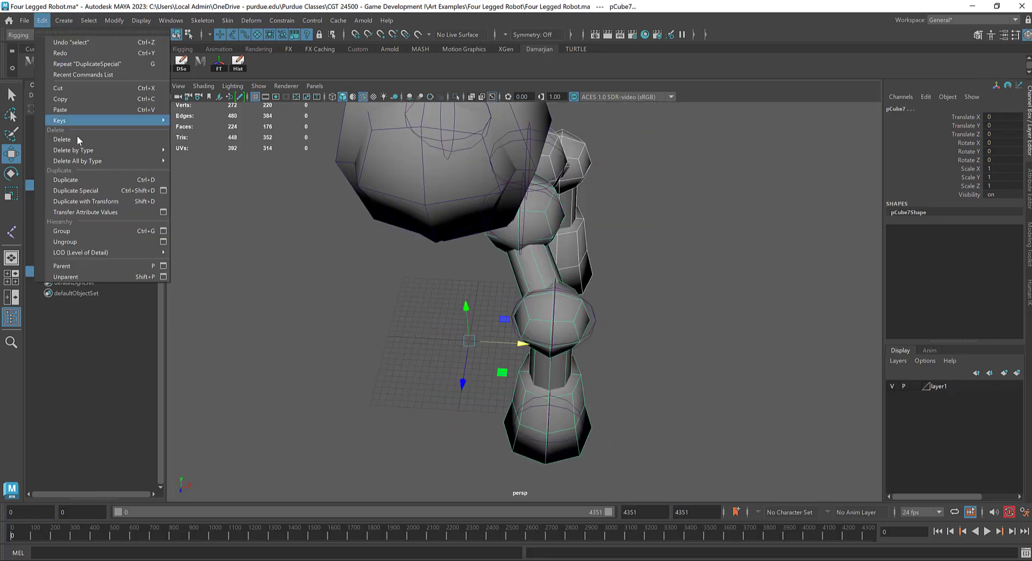
left_click(163, 191)
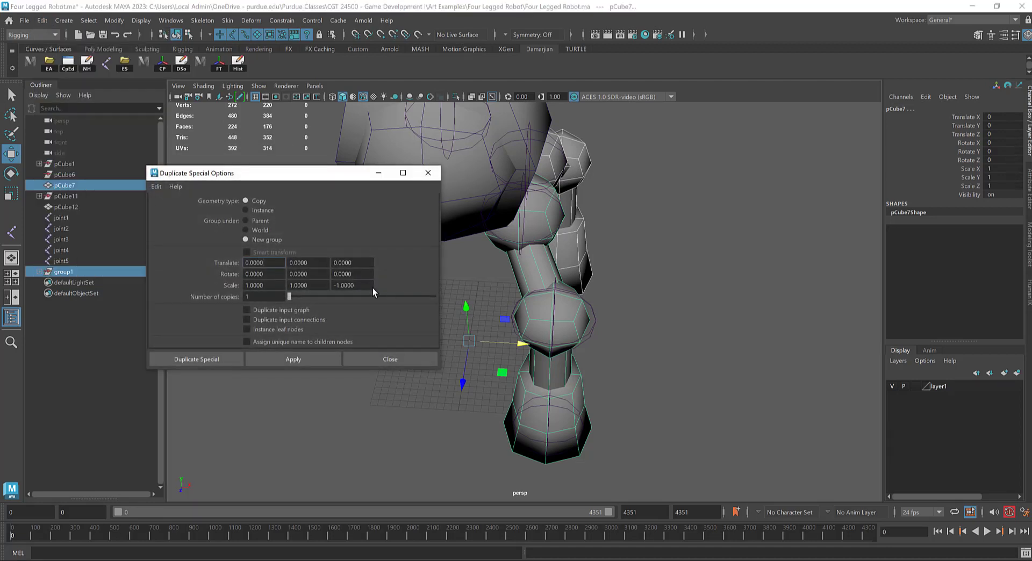
left_click(351, 285)
double_click(272, 289)
type("-1")
key("Return")
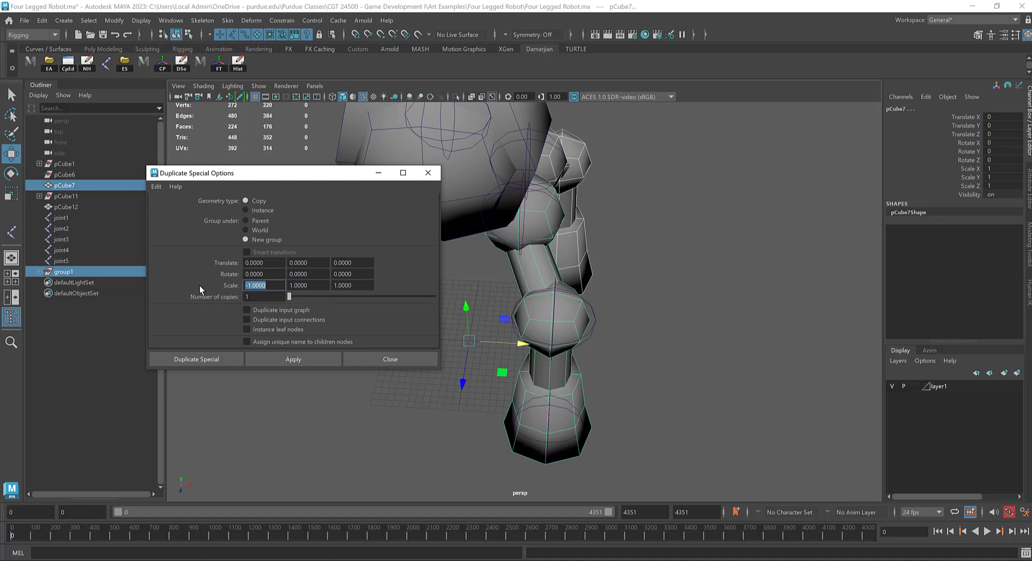
Step: Try to mirror the front leg and the rear leg's group to the other side of the body with Duplicate Special
left_click(304, 358)
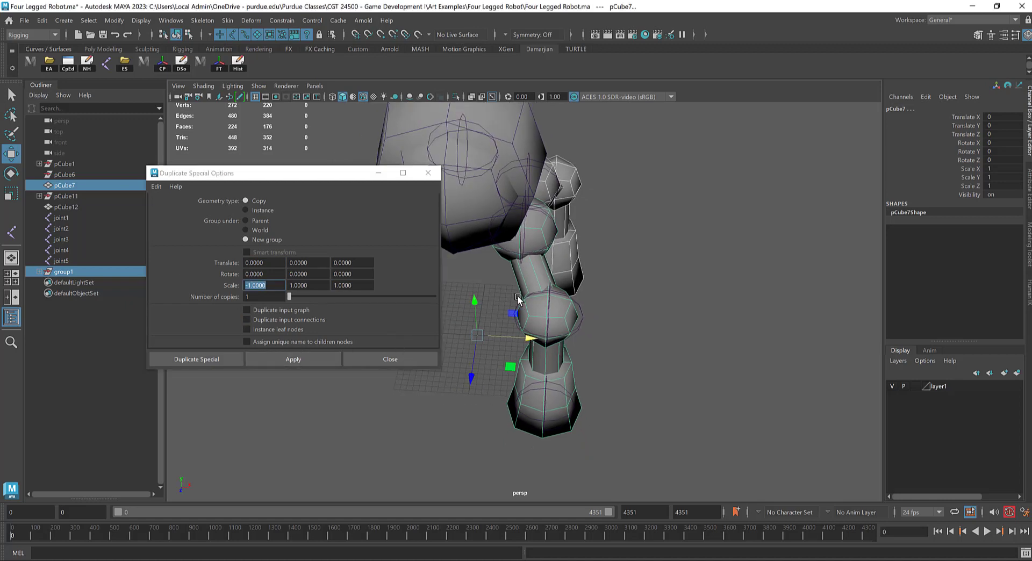
left_click(293, 359)
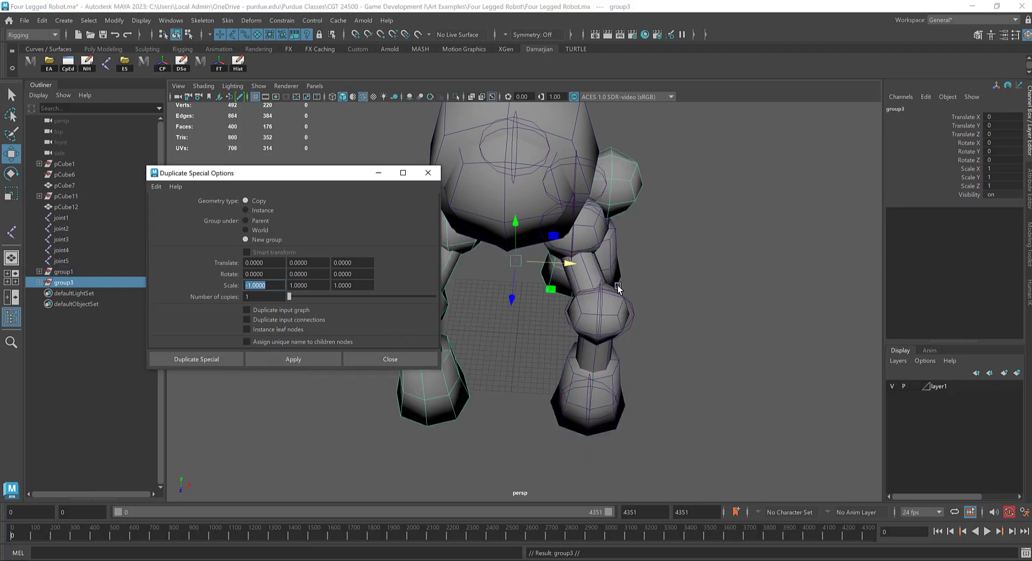
left_click_drag(648, 254, 557, 256, "alt")
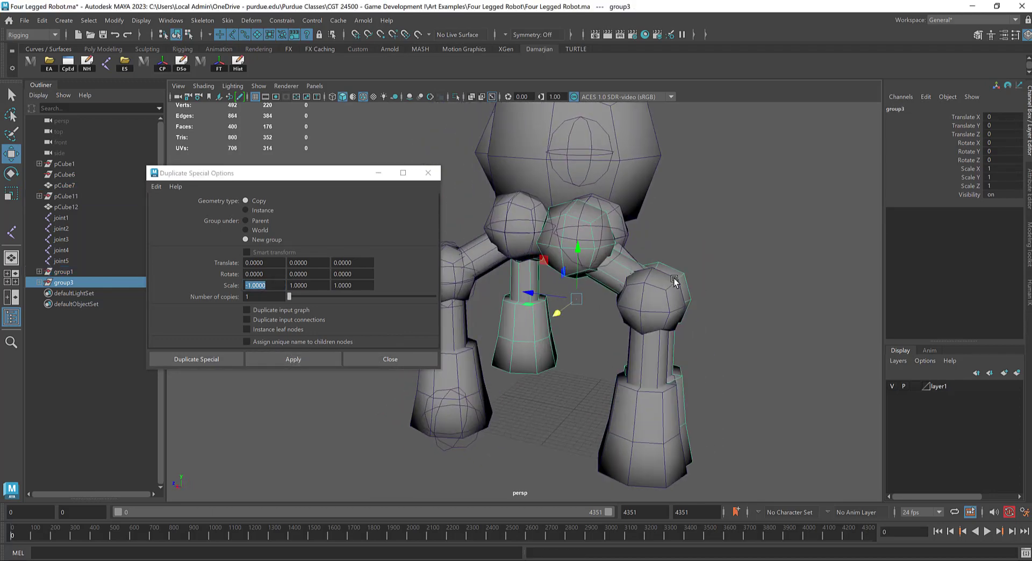
left_click_drag(675, 282, 638, 301, "alt")
key("ctrl+z")
middle_click_drag(597, 330, 603, 320, "alt")
left_click_drag(604, 320, 639, 336, "alt")
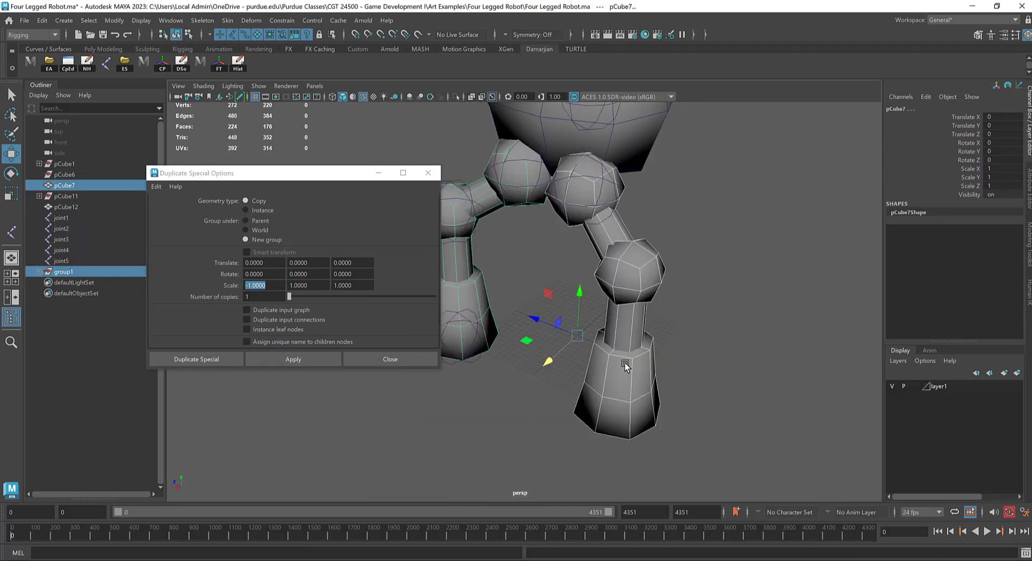
Step: Mirror both legs to the opposite side with Duplicate Special, selecting the rear leg's geometry instead of its group
left_click(631, 374)
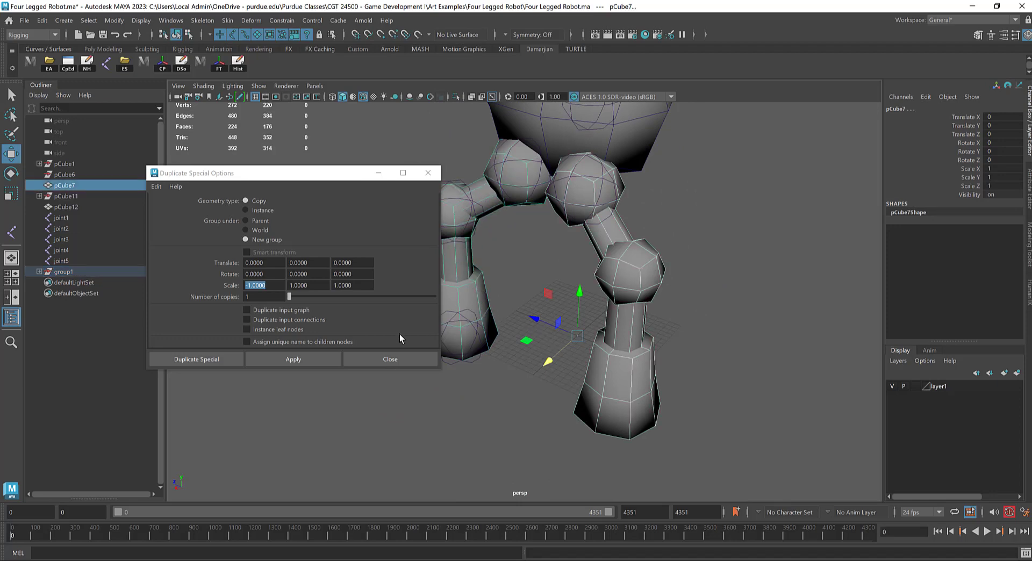
left_click(327, 360)
right_click_drag(613, 280, 573, 279, "alt")
left_click_drag(574, 279, 659, 266, "alt")
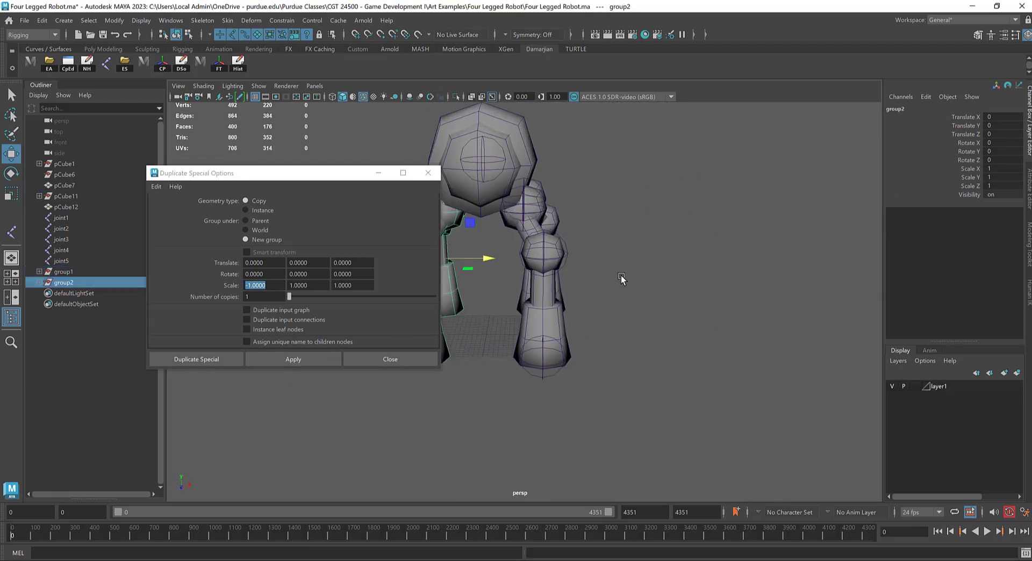
middle_click_drag(622, 279, 713, 272, "alt")
right_click_drag(664, 292, 683, 290, "alt")
left_click_drag(512, 243, 597, 323, "alt")
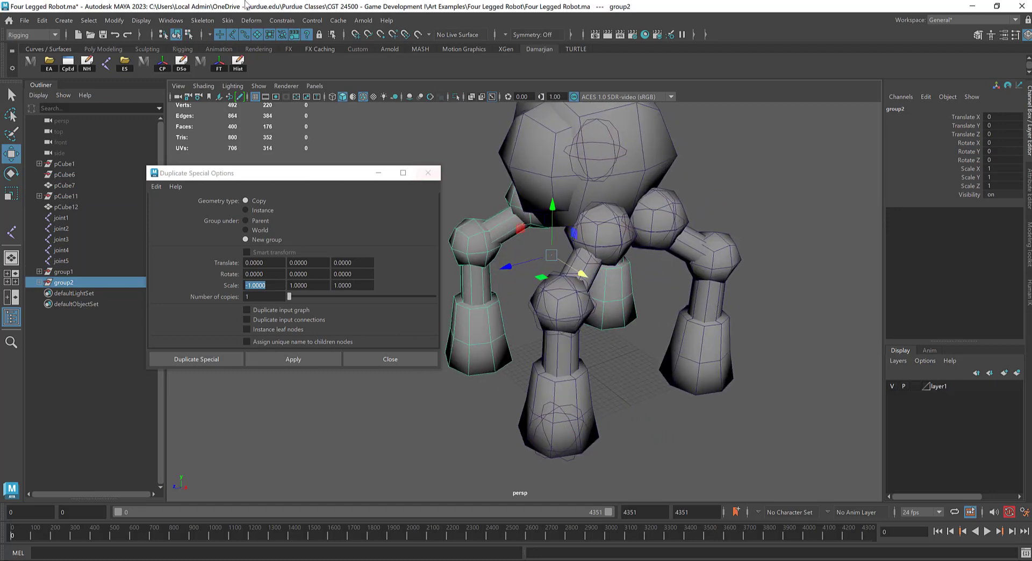
left_click(428, 173)
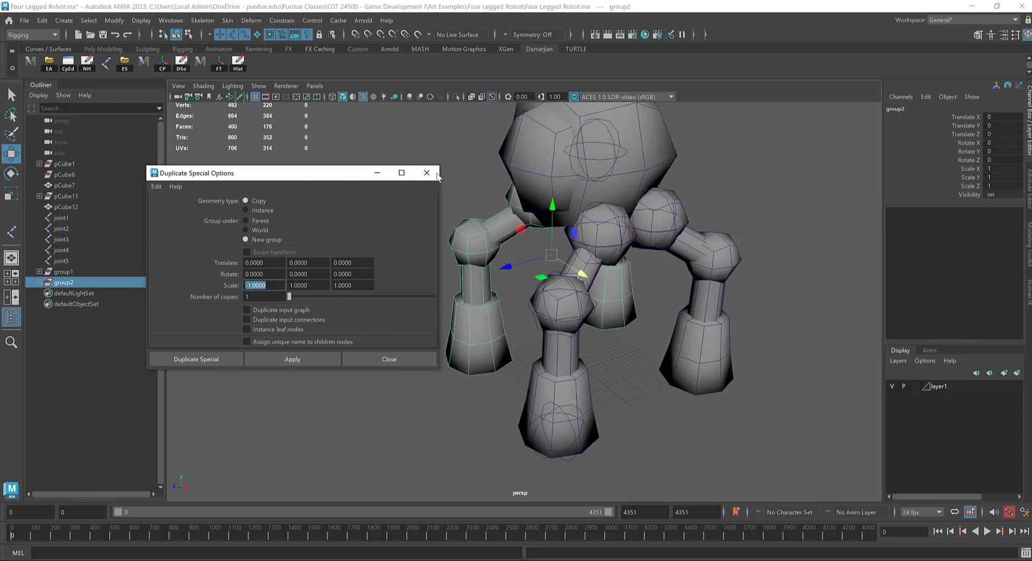
left_click_drag(608, 342, 570, 361, "alt")
left_click(571, 362)
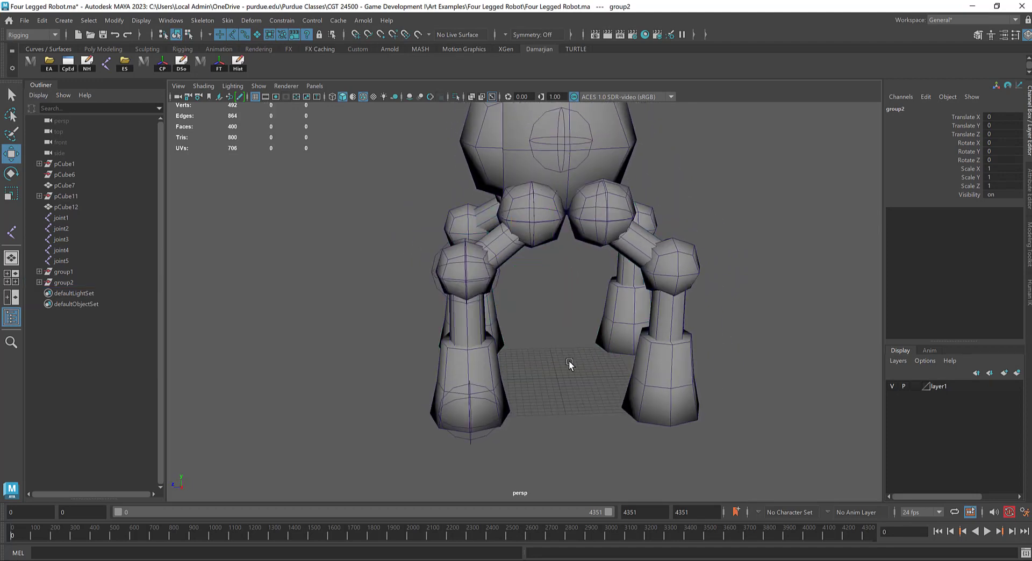
Step: Duplicate the front knee joint and move the copy back to the rear knee, at Z -0.457 in the side view
left_click_drag(427, 253, 462, 277)
left_click_drag(531, 287, 582, 280, "alt")
key("space")
middle_click_drag(541, 288, 526, 240, "alt")
right_click_drag(526, 239, 524, 258, "alt")
middle_click_drag(524, 258, 521, 237, "alt")
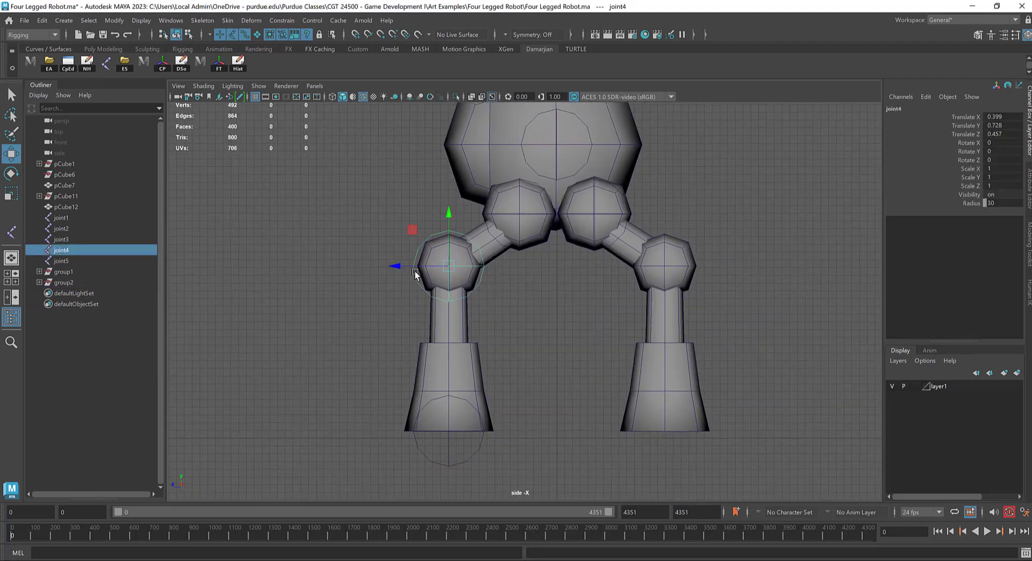
left_click_drag(400, 263, 617, 293, "shift")
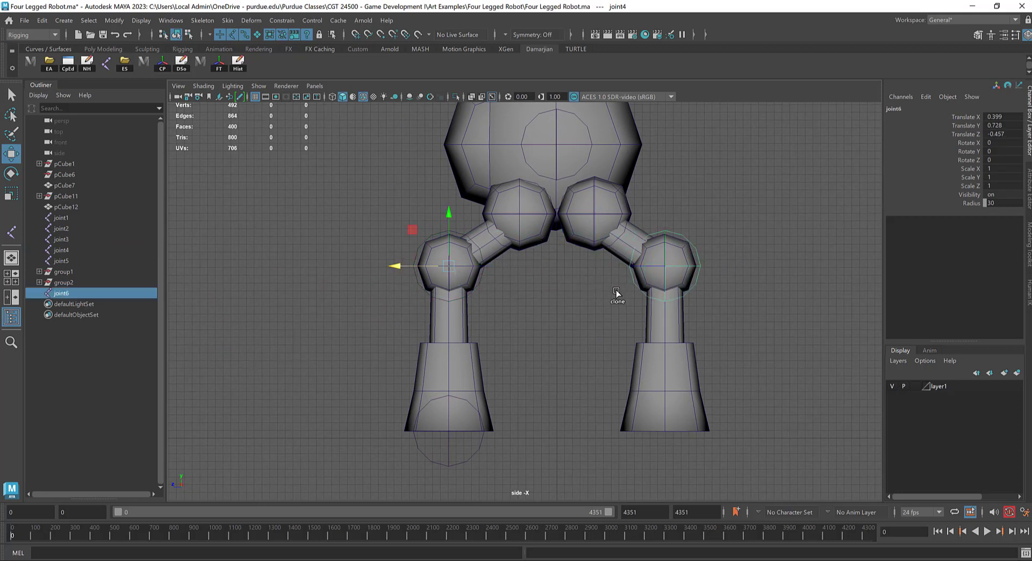
Step: Duplicate the front foot joint and move the copy to the base of the rear foot, at about Z -0.458
left_click(450, 465)
left_click_drag(402, 430, 613, 442, "shift")
key("space")
left_click_drag(581, 377, 581, 348)
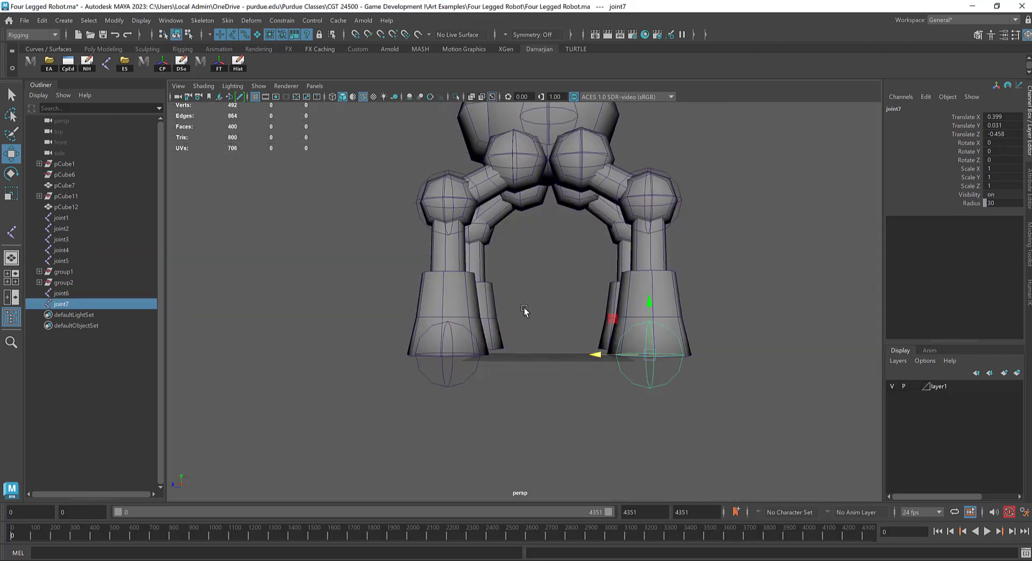
Step: Duplicate the central body joint and move the copy forward to the eye at the front of the body, at about Z 0.481
left_click_drag(526, 311, 585, 481, "alt")
left_click(560, 433)
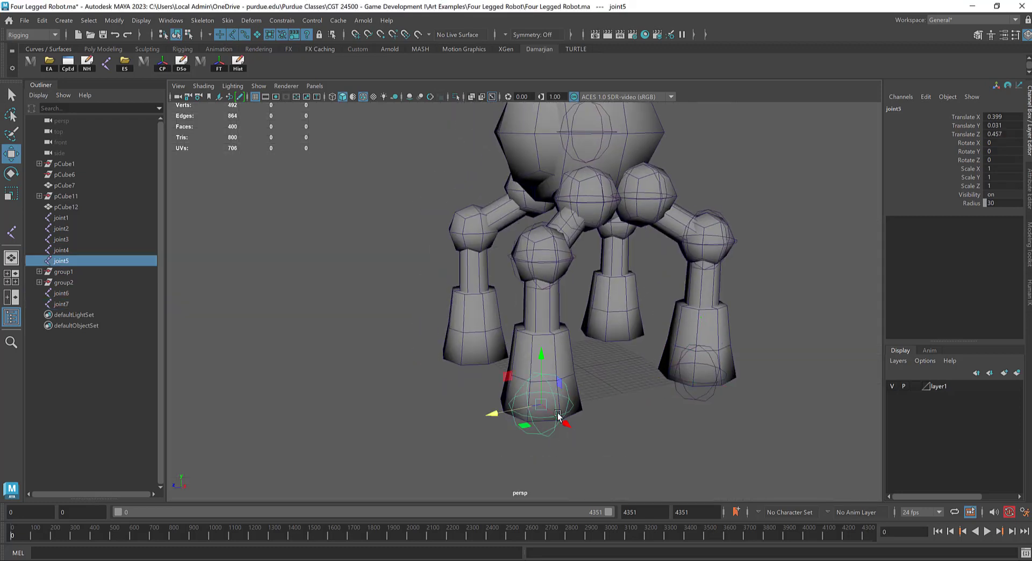
left_click(583, 124)
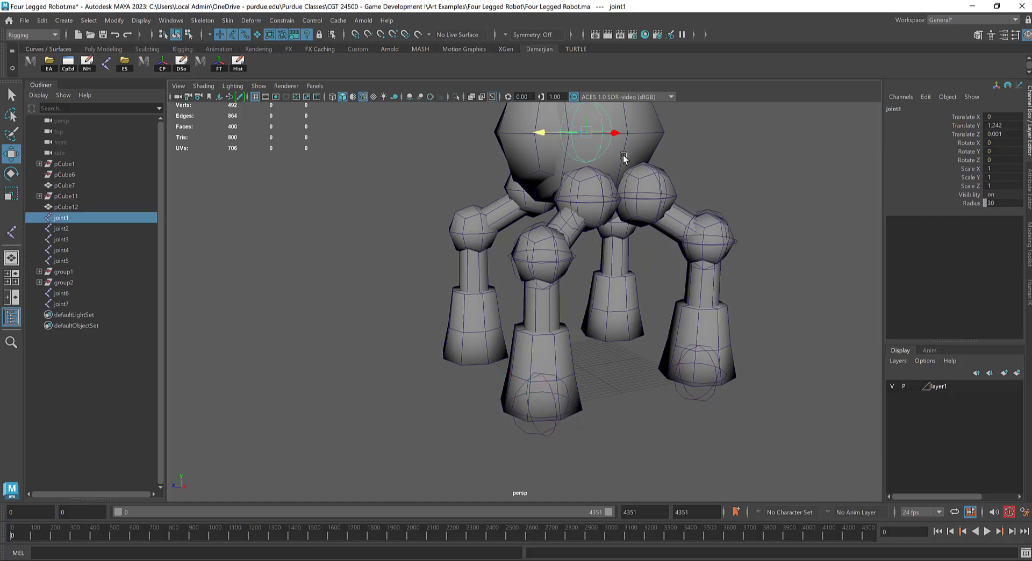
left_click_drag(625, 160, 601, 223, "alt")
mouse_move(514, 207)
left_mouse_down("shift")
mouse_move(403, 224)
mouse_move(511, 264)
left_mouse_up("shift")
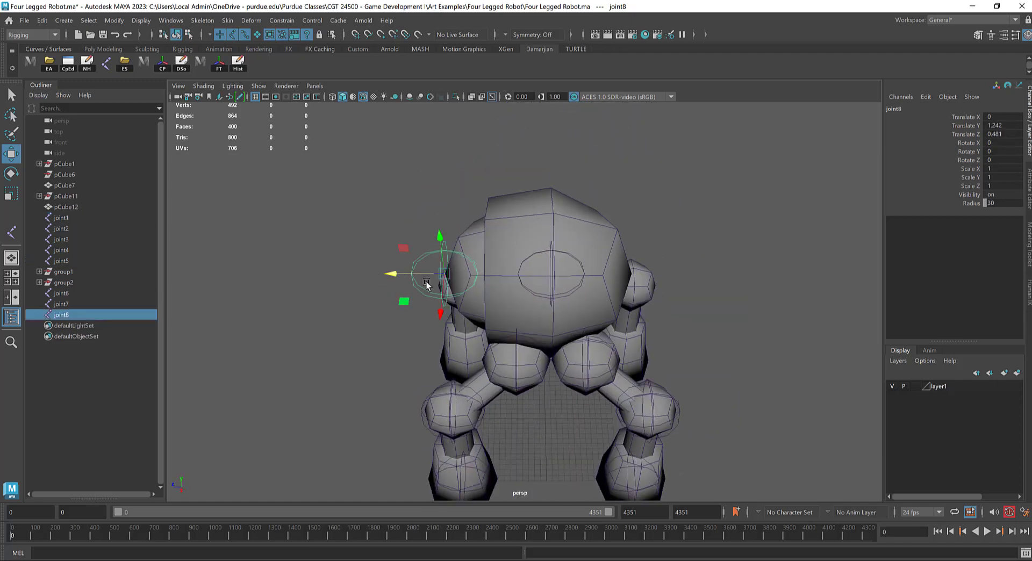
left_click_drag(426, 281, 631, 166, "alt")
left_click(672, 283)
Step: Parent the front leg's joints in a chain from foot to knee, knee to hip, and hip to the central body joint
left_click(559, 472)
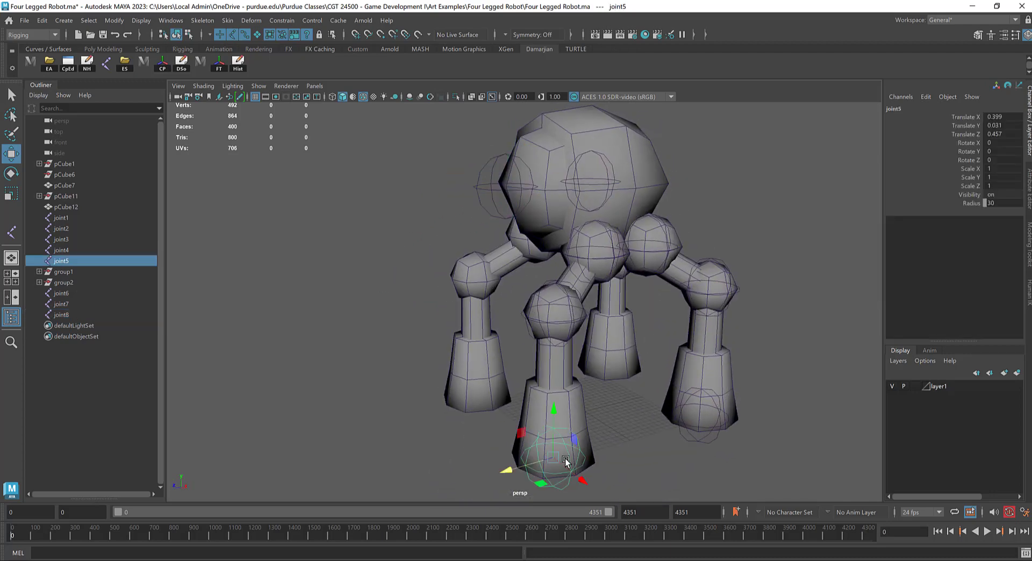
left_click(542, 323, "shift")
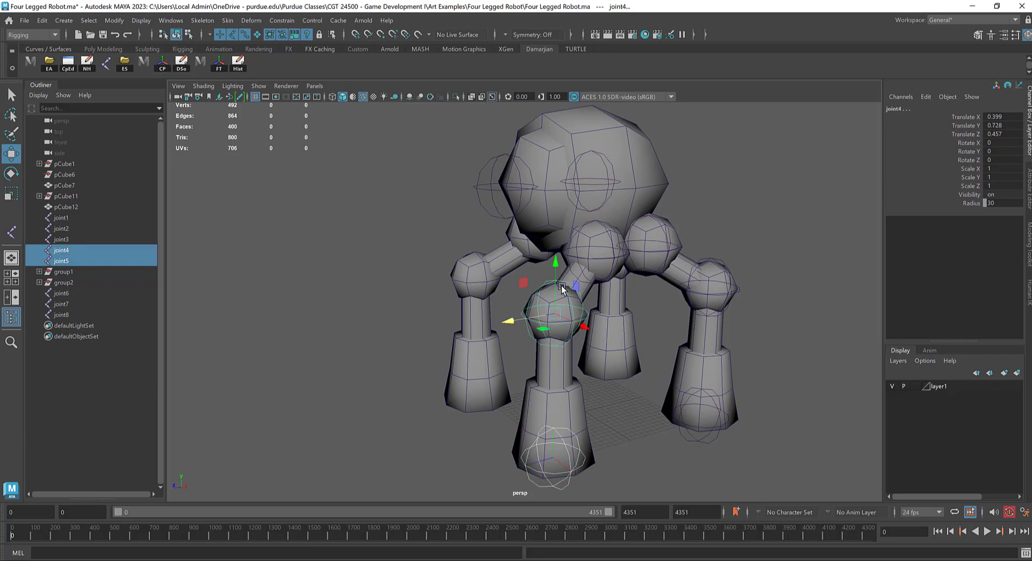
key("p")
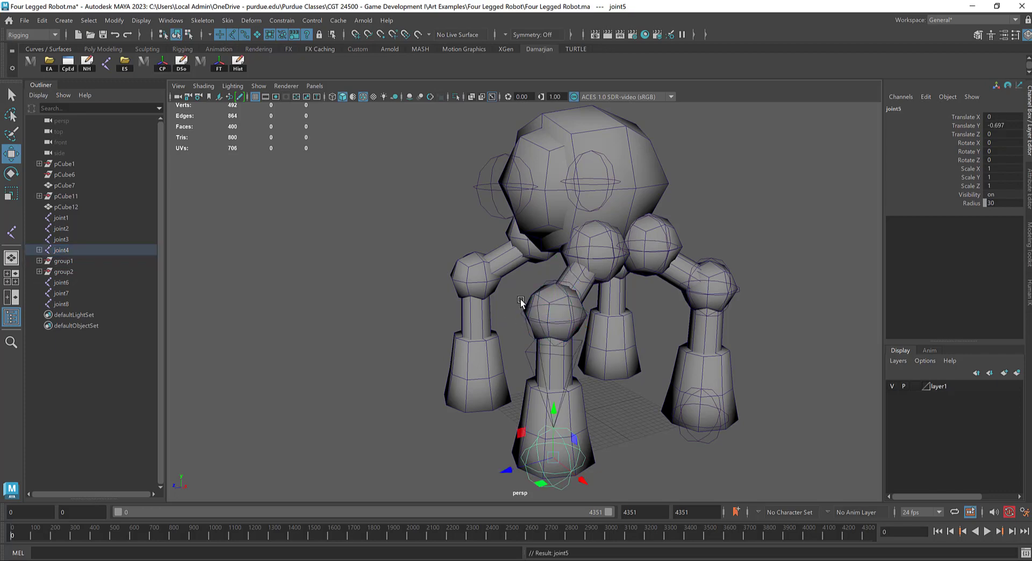
left_click(561, 318)
left_click_drag(561, 319, 547, 340, "alt")
left_click(546, 340, "shift")
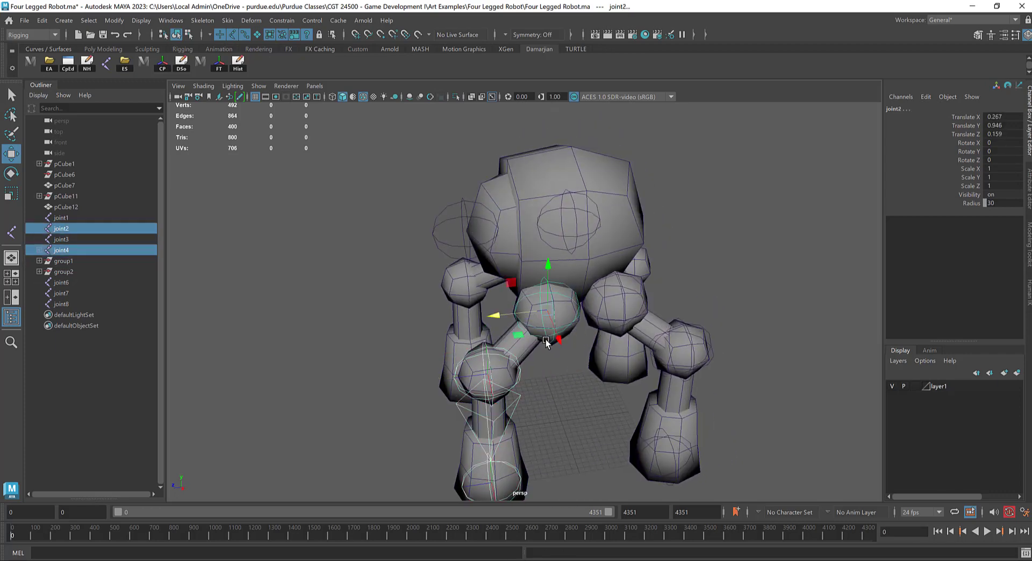
key("p")
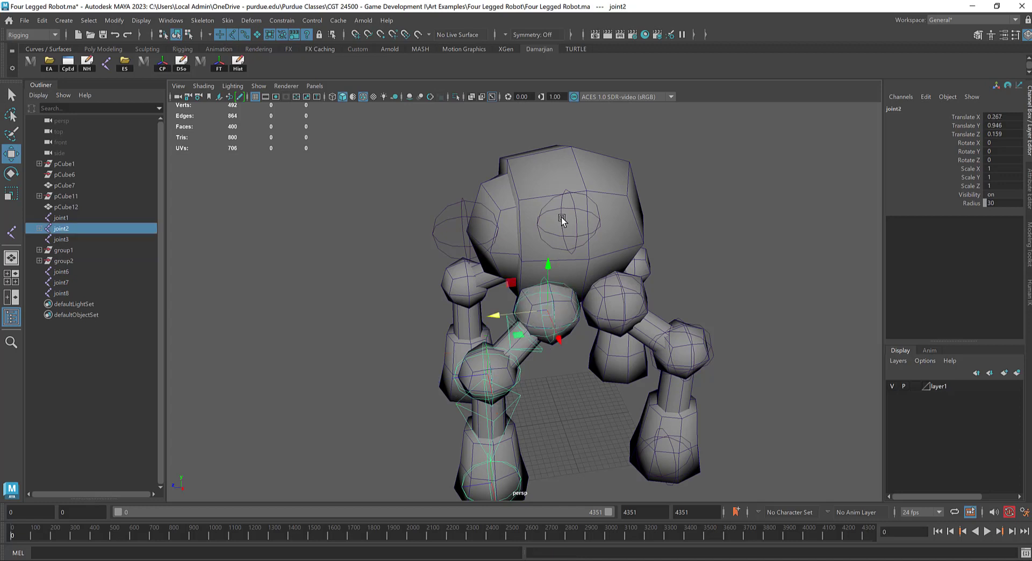
left_click(561, 217, "shift")
key("p")
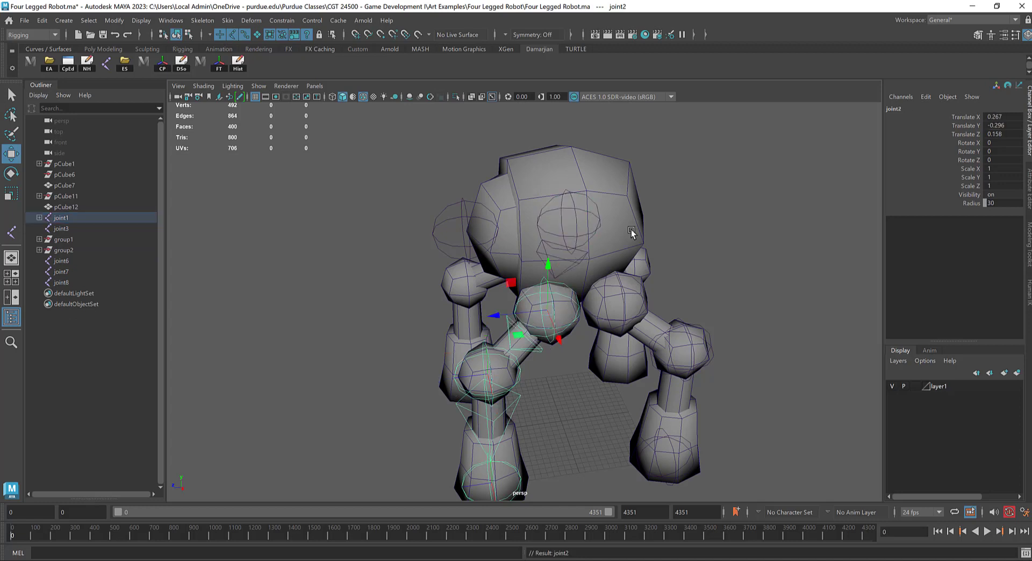
Step: Parent the rear leg's joints in a chain from foot to knee, knee to hip, and hip to the central body joint
left_click(642, 449)
left_click(714, 366, "shift")
key("p")
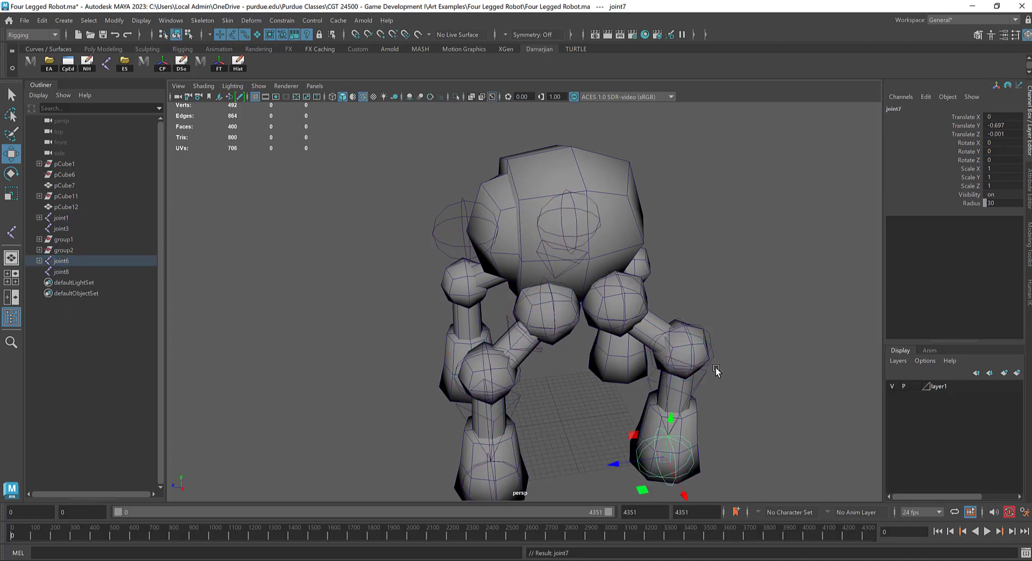
left_click(703, 319)
left_click(656, 295, "shift")
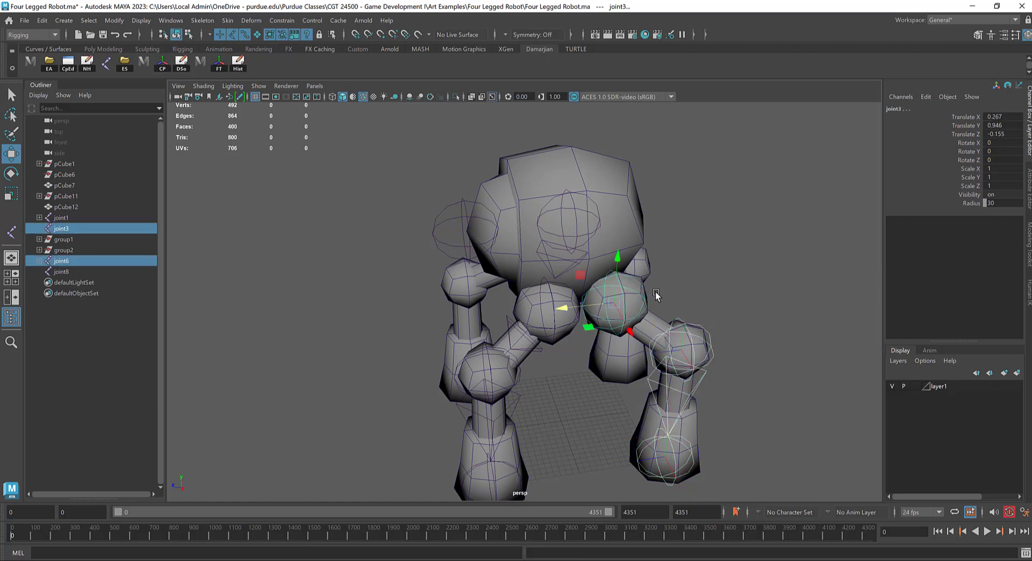
key("p")
left_click(608, 295)
left_click(620, 215, "shift")
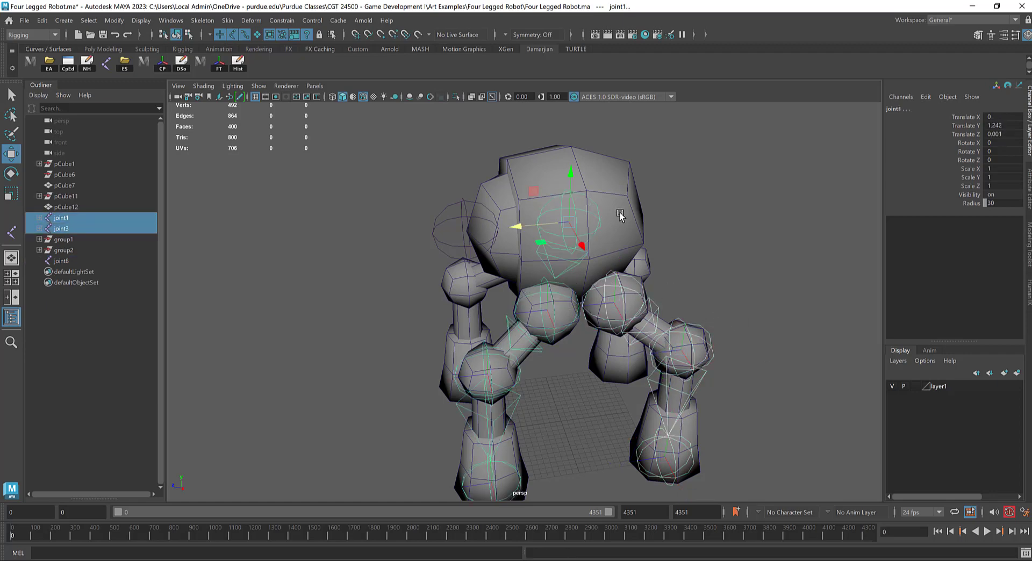
key("p")
Step: Parent the eye joint in front of the body to the central body joint
left_click_drag(570, 221, 484, 204, "alt")
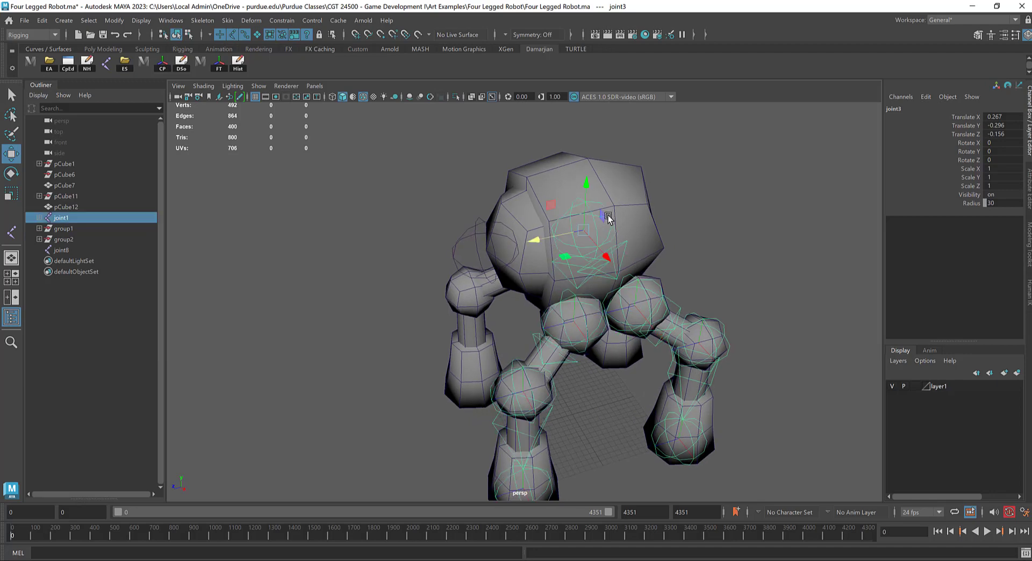
left_click(490, 244)
left_click_drag(618, 226, 547, 235, "alt")
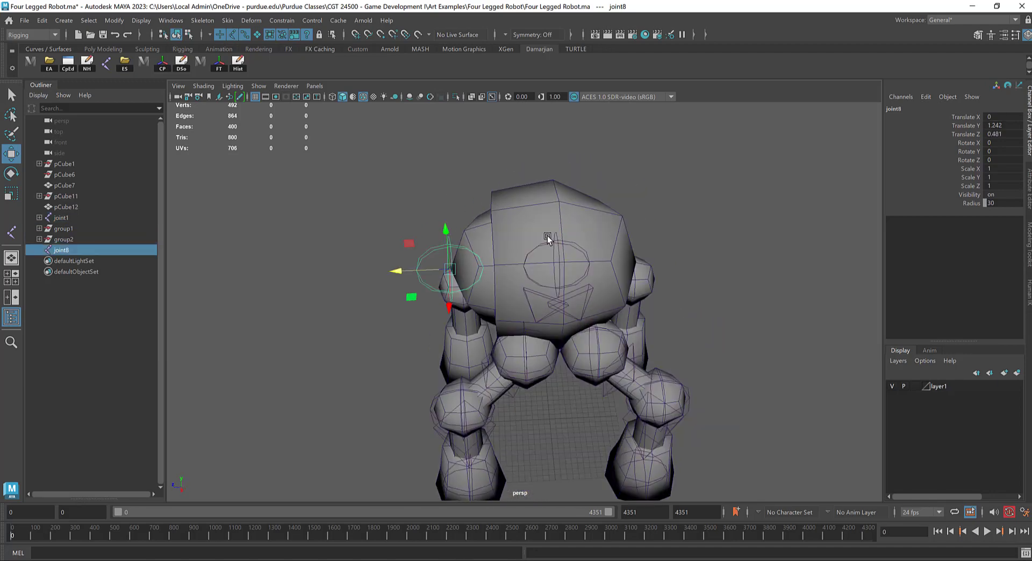
left_click(594, 258, "shift")
key("p")
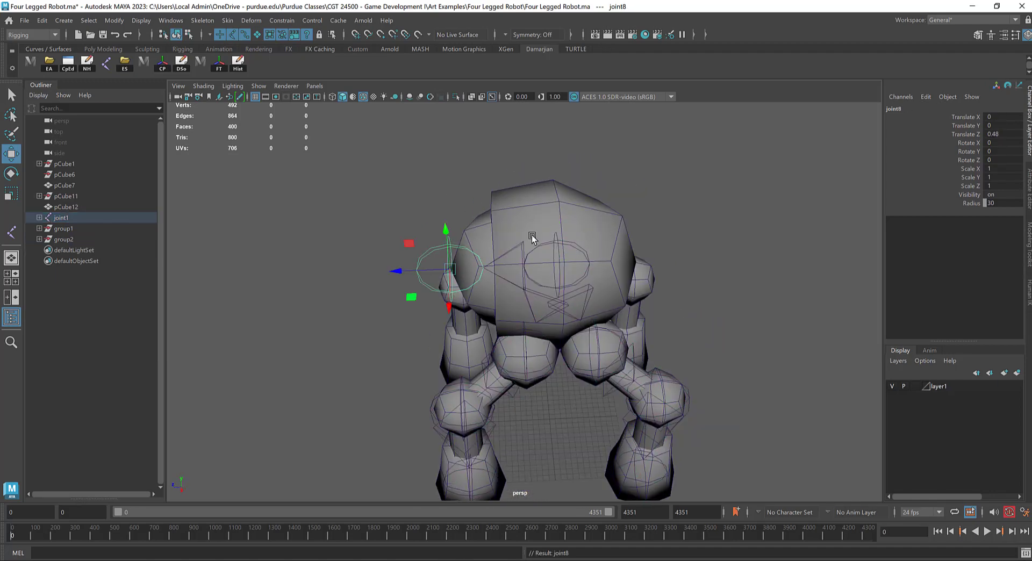
Step: Rename the central body joint as Root
left_click(557, 259)
double_click(917, 110)
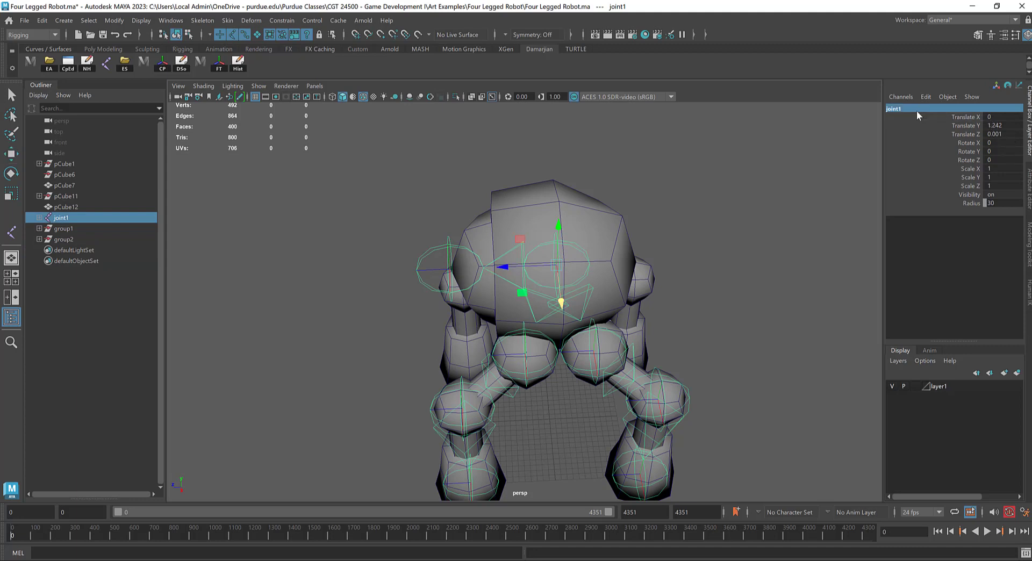
type("Root")
key("Return")
key("w")
Step: Rename the eye joint in front of the body as Eye_CTRL
left_click(450, 262)
double_click(917, 109)
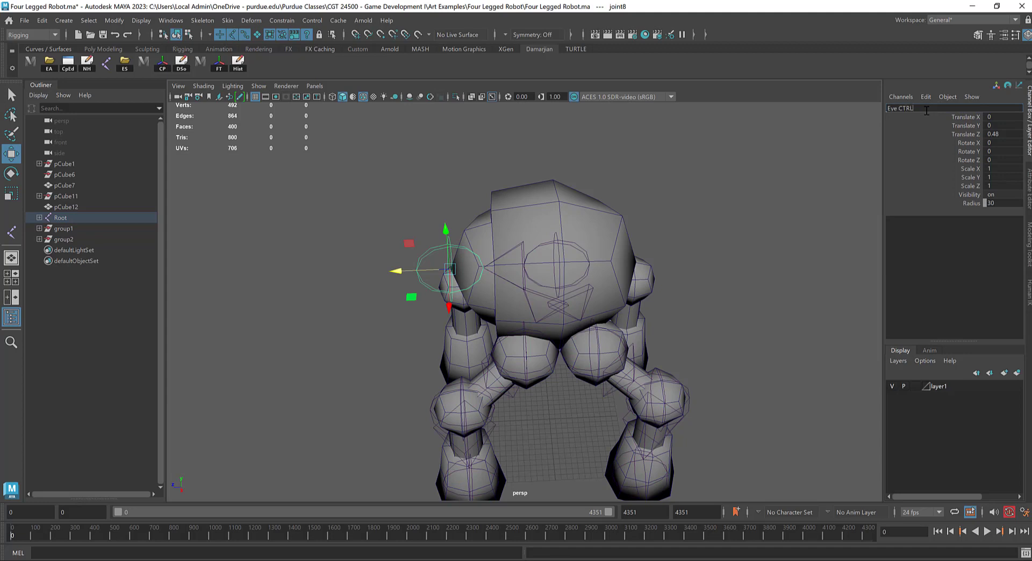
type("Eye_CTRL")
key("Return")
Step: Rename the left front leg's hip joint as L_F_Hip and copy that name
left_click_drag(585, 314, 523, 337, "alt")
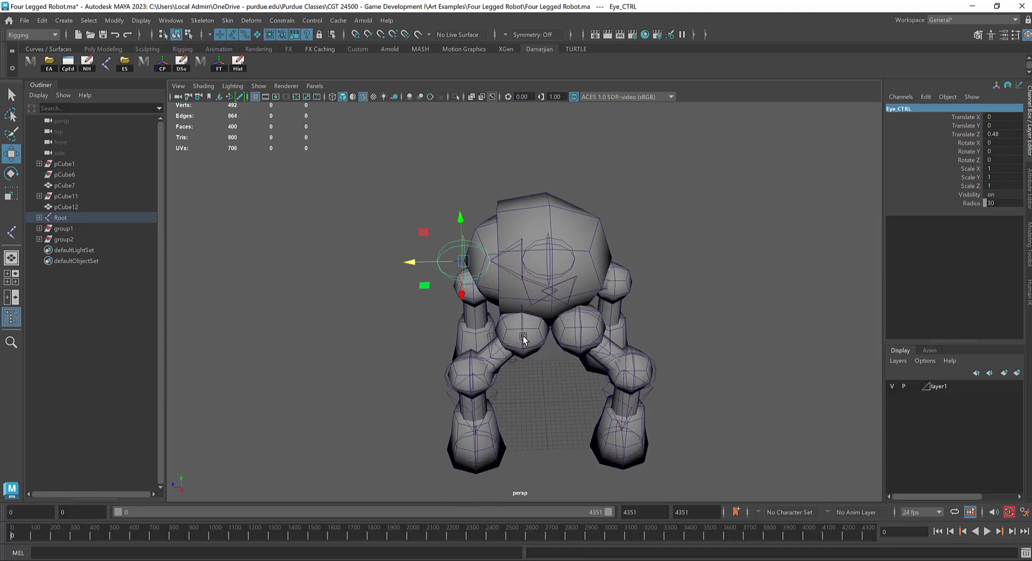
left_click(524, 337)
double_click(914, 109)
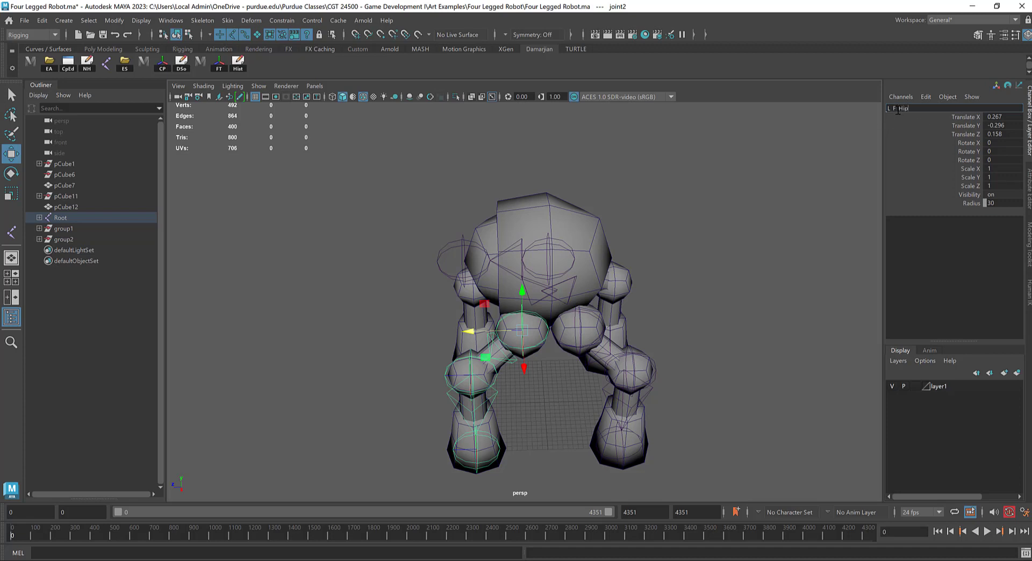
left_click_drag(898, 111, 859, 102)
left_click_drag(915, 111, 873, 108)
key("ctrl+c")
left_click(787, 259)
Step: Rename the left back leg's hip joint as L_B_Hip, reusing the copied name with F replaced by B
left_click(594, 329)
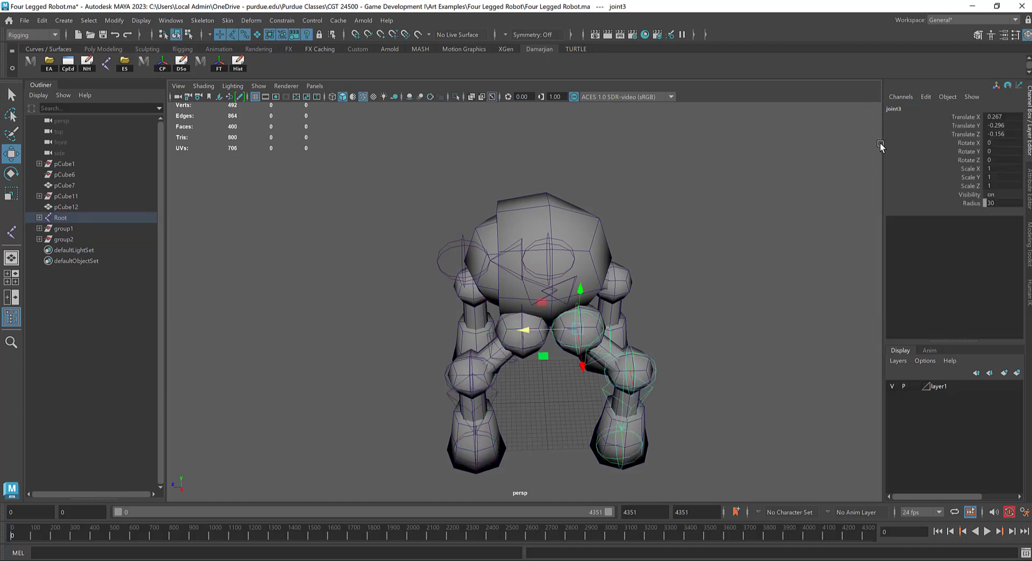
left_click(899, 108)
key("ctrl+v")
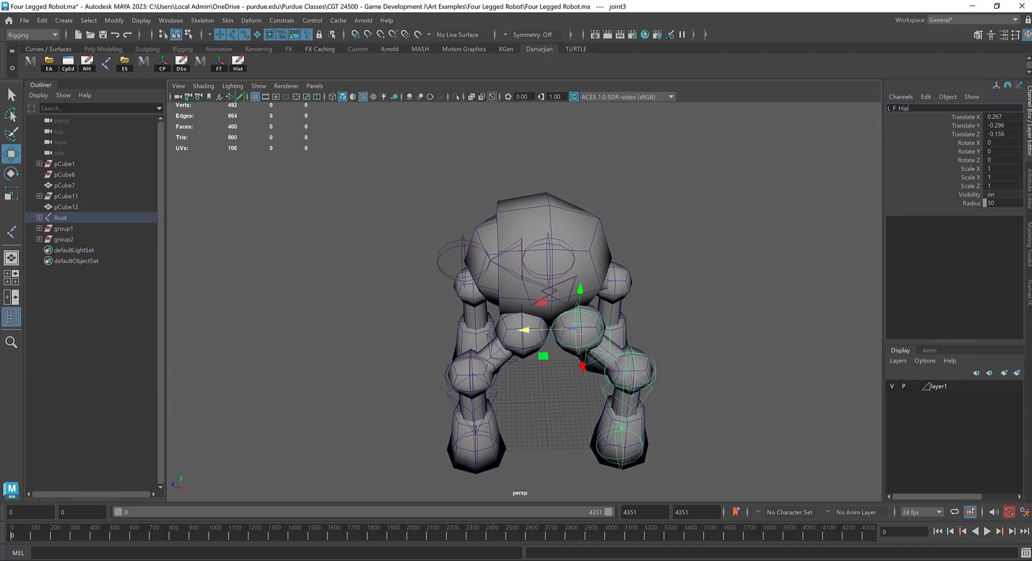
key("BackSpace")
type("B")
key("Return")
Step: Rename the left back leg's knee joint as L_B_Knee
left_click(652, 364)
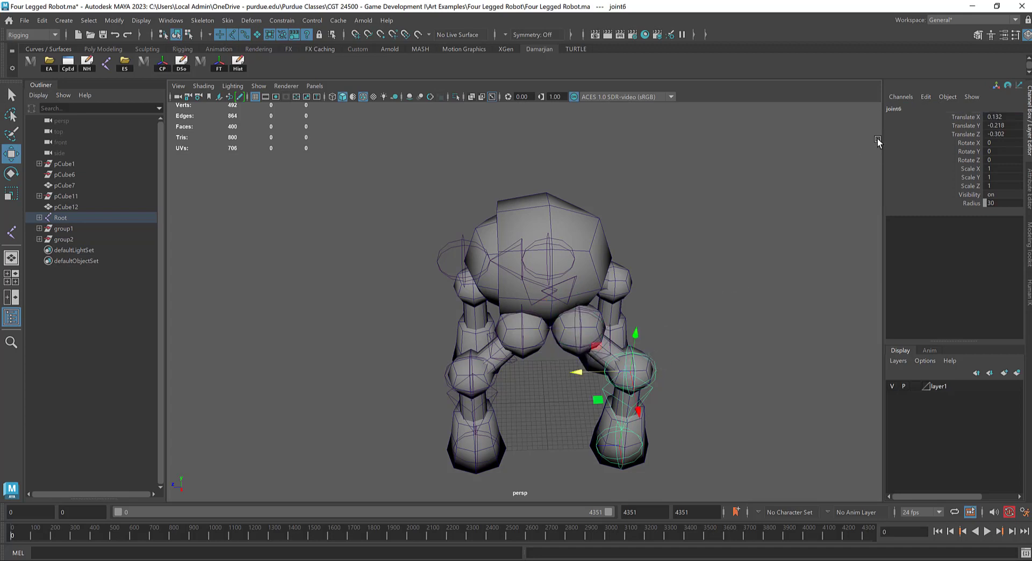
left_click(897, 109)
type("L B Hip")
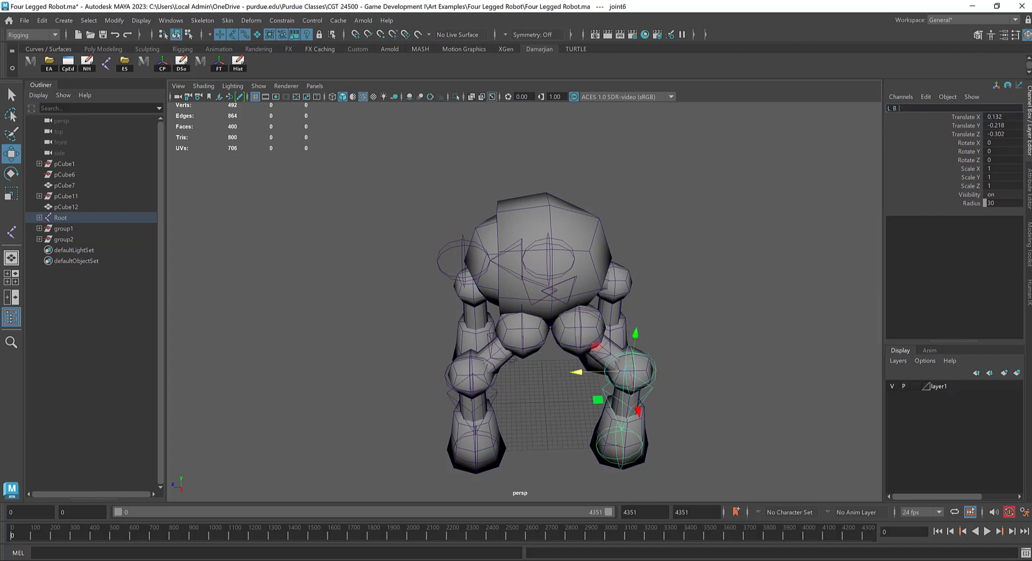
type("Knee")
key("Tab")
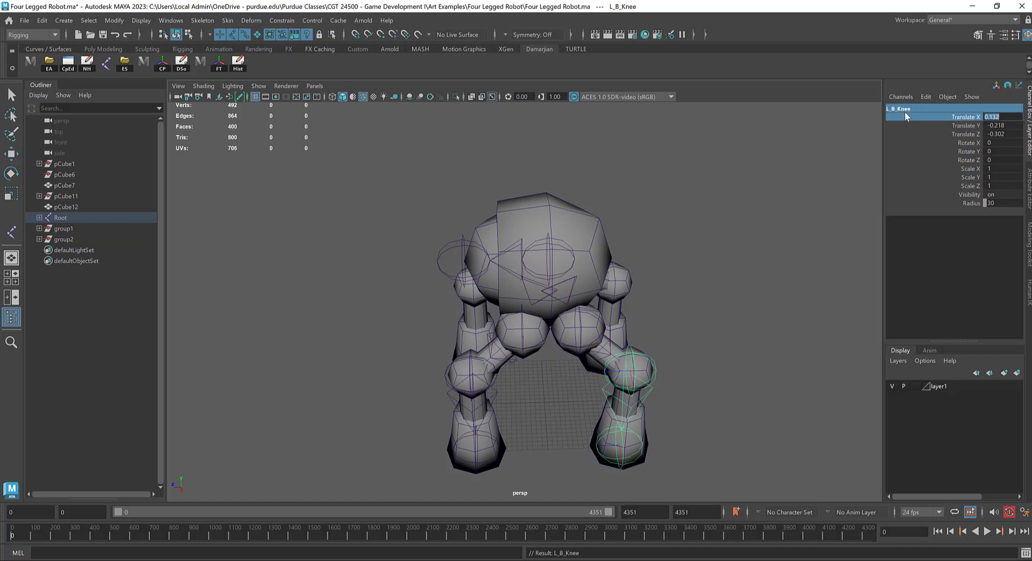
Step: Copy the back knee joint's name to the left front knee joint and change it to L_F_Knee
left_click(906, 134)
left_click(909, 107)
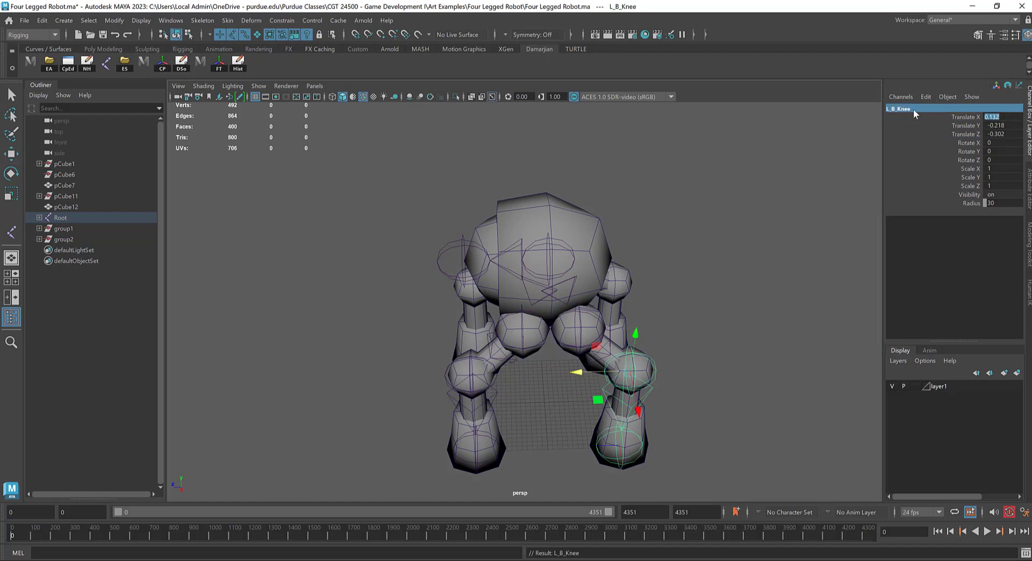
left_click(775, 259)
left_click(651, 371)
double_click(903, 108)
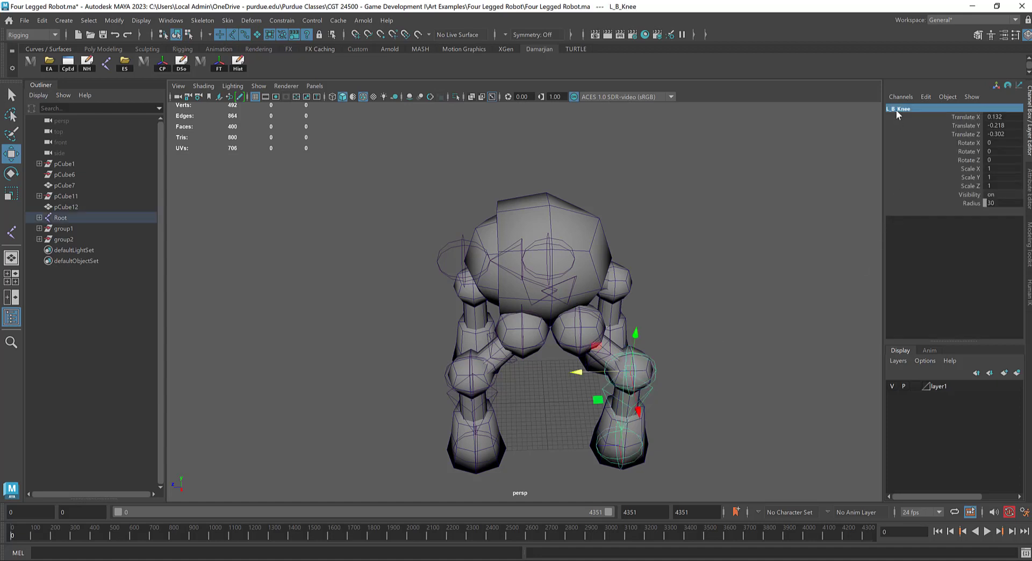
left_click(462, 372)
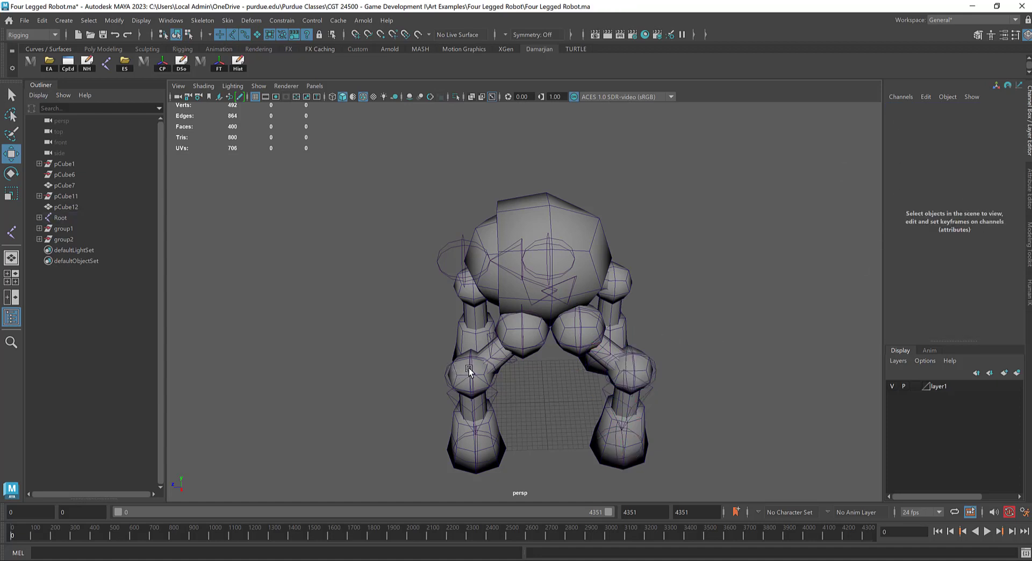
left_click(467, 370)
double_click(921, 110)
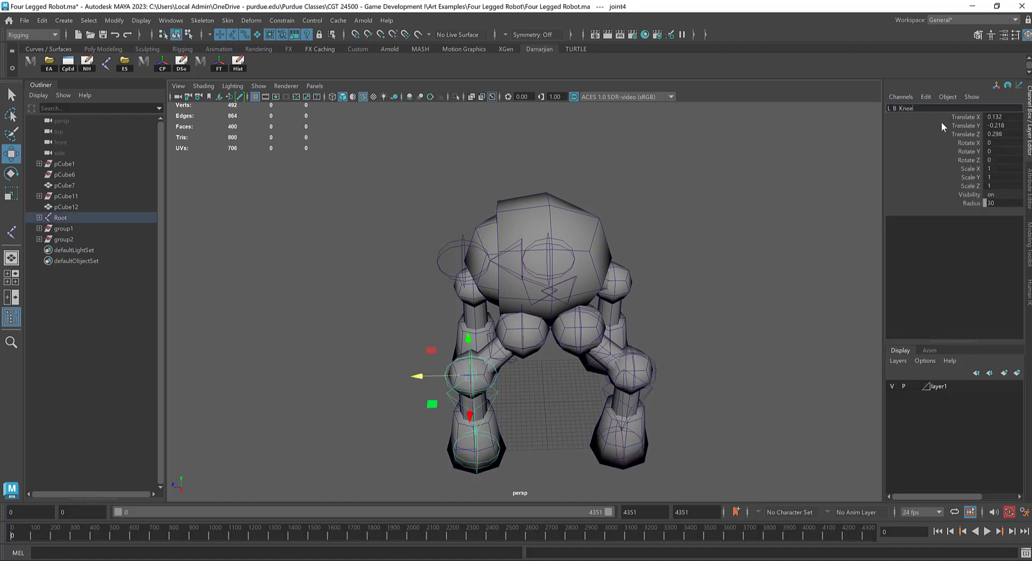
key("Return")
key("BackSpace")
type("F")
key("Return")
Step: Rename the left back leg's foot joint as L_B_Foot
scroll(412, 379, "down", 2)
left_click_drag(459, 373, 554, 326, "alt")
left_click(639, 313)
double_click(895, 109)
type("L B Kne")
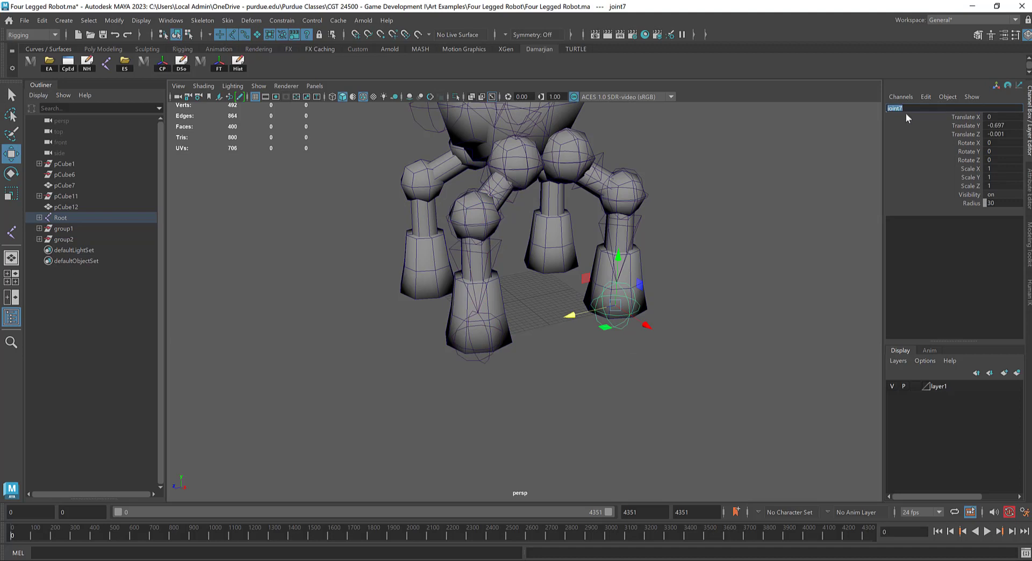
key("BackSpace")
key("BackSpace")
key("BackSpace")
type("Foot")
key("Return")
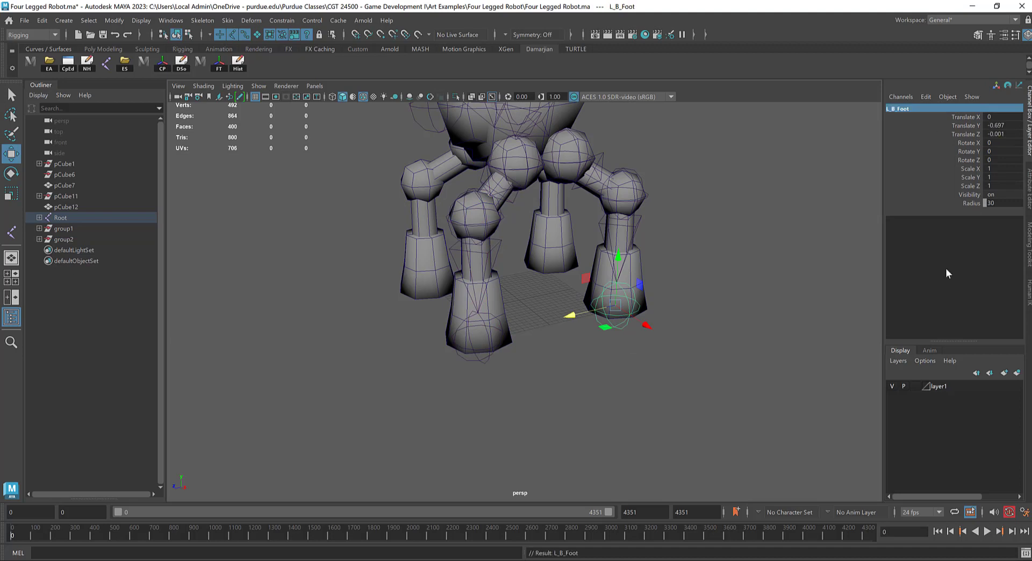
Step: Copy the left front knee joint's name to the front foot joint and change it to L_F_Foot
left_click(476, 226)
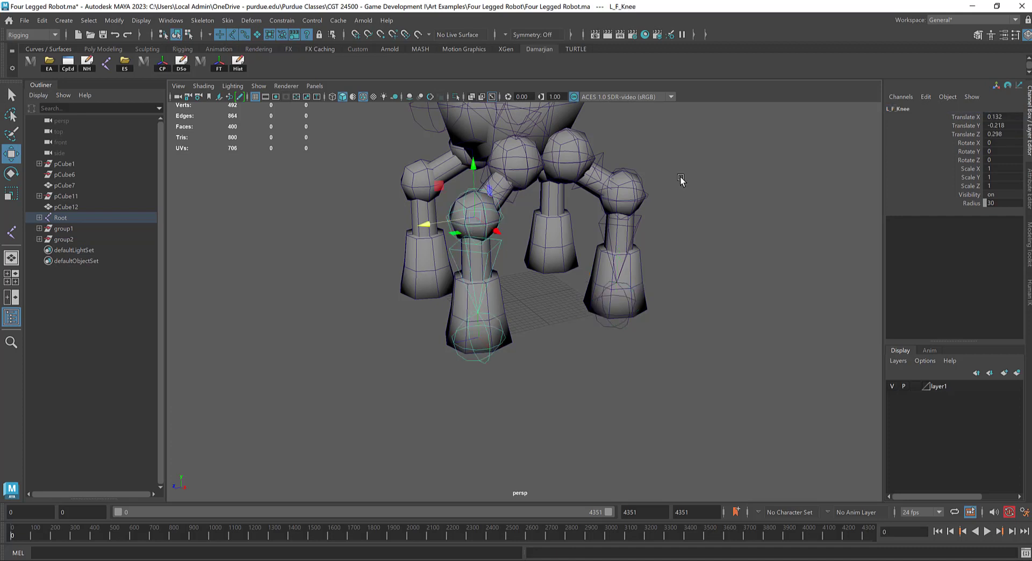
double_click(932, 109)
key("ctrl+c")
left_click(493, 369)
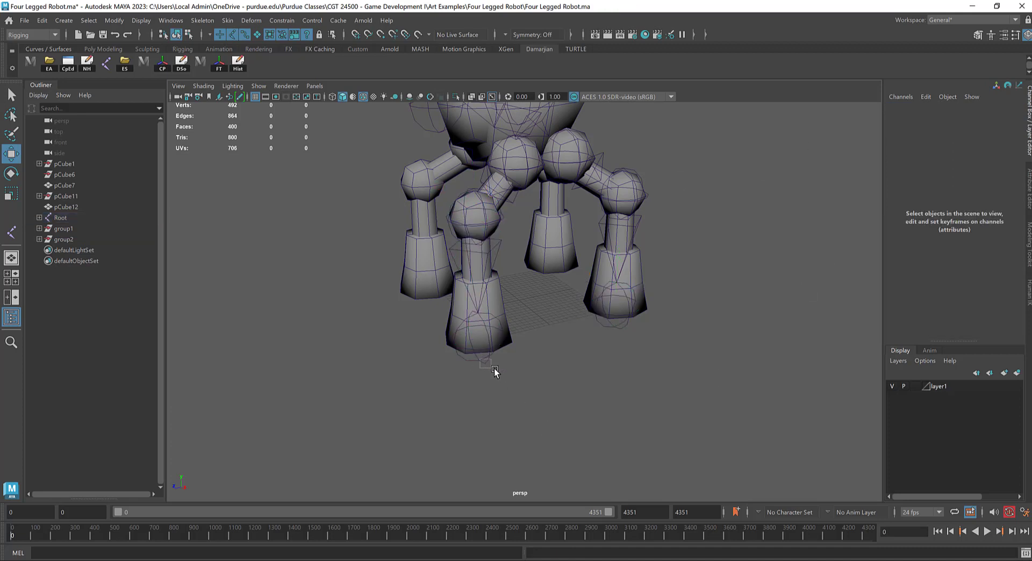
left_click(478, 338)
double_click(931, 110)
key("ctrl+v")
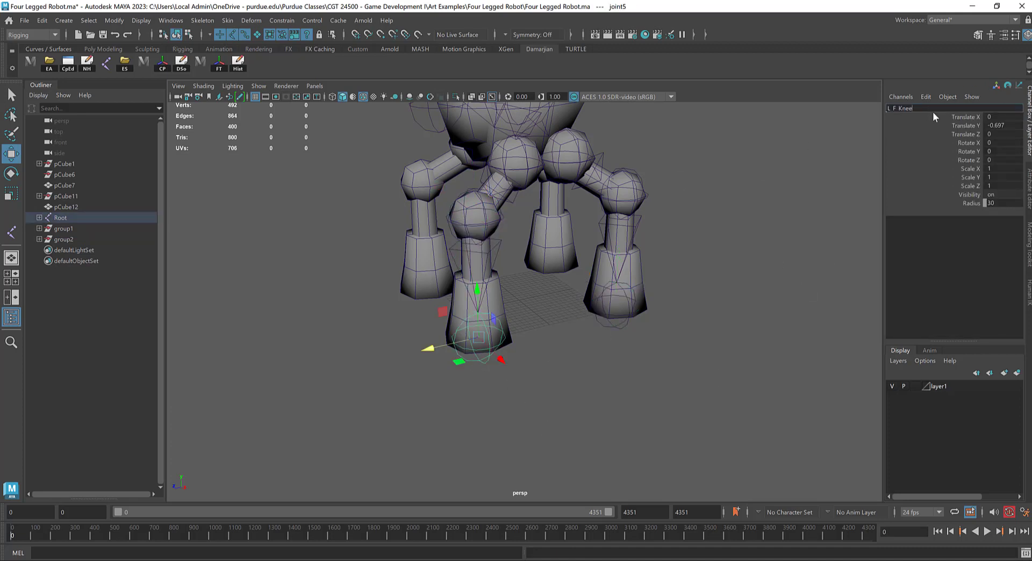
type("Foot")
key("Return")
Step: Select both left hip joints and set Mirror Joint to YZ with Behavior, replacing L_ with R_ in the names
left_click(535, 174)
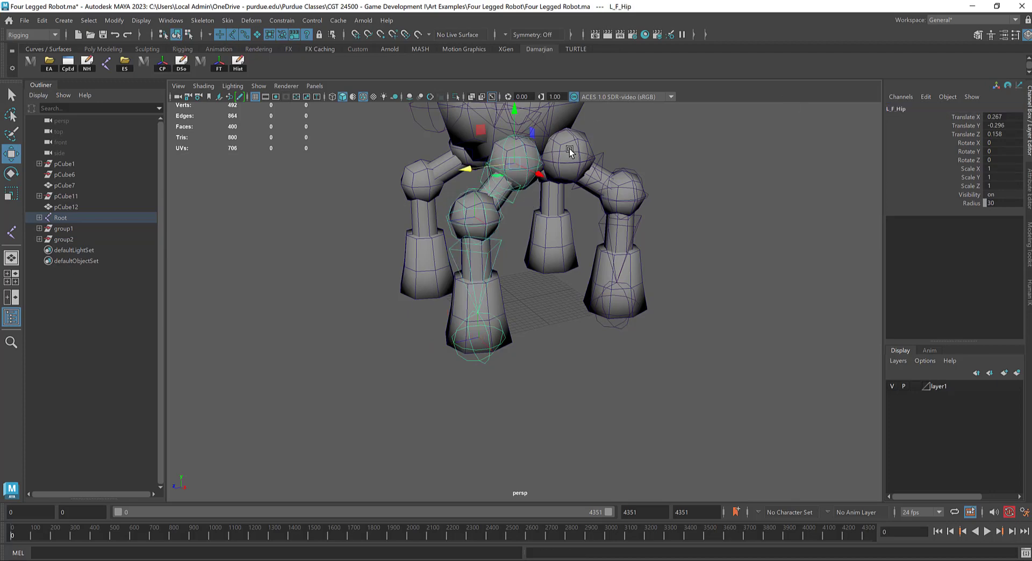
left_click_drag(535, 175, 602, 183, "alt")
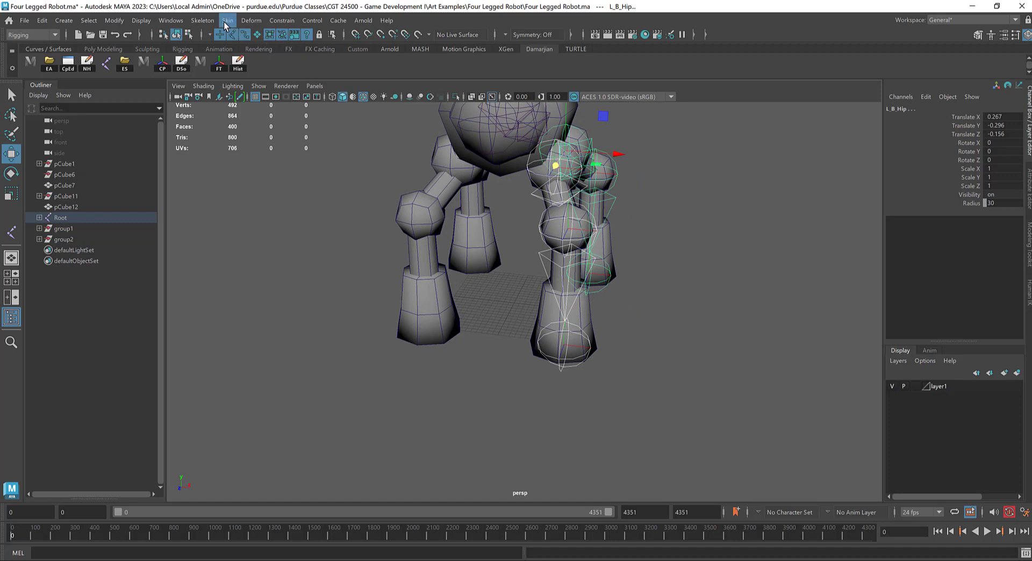
left_click(203, 21)
left_click(304, 72)
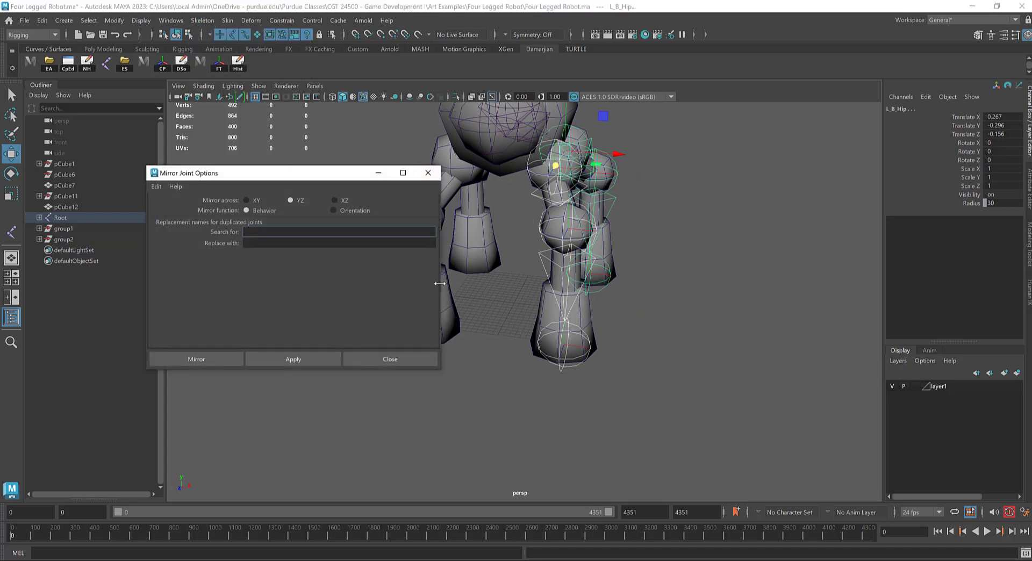
left_click(290, 243)
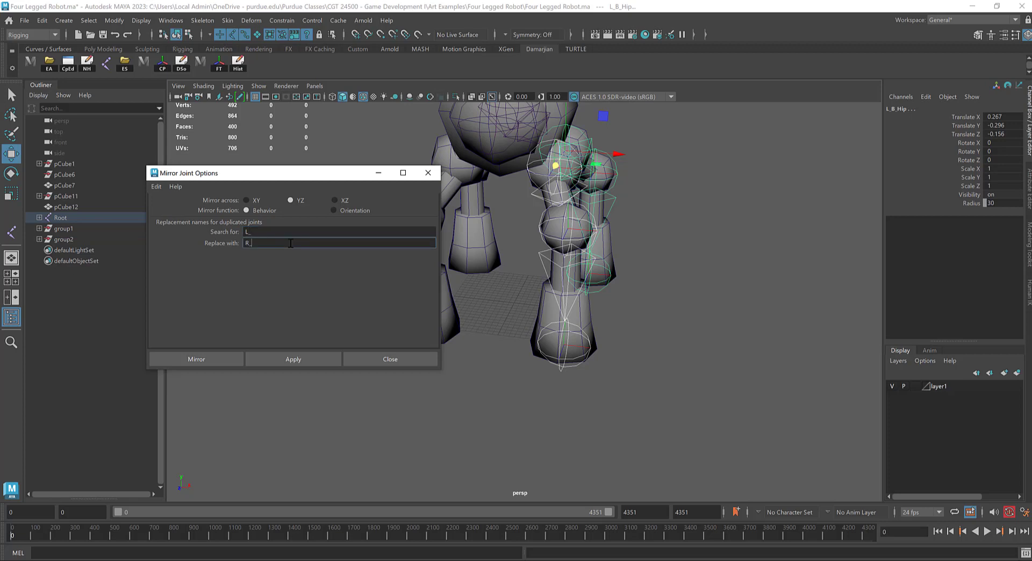
Step: Try to mirror both left hip joint chains at once
left_click(297, 357)
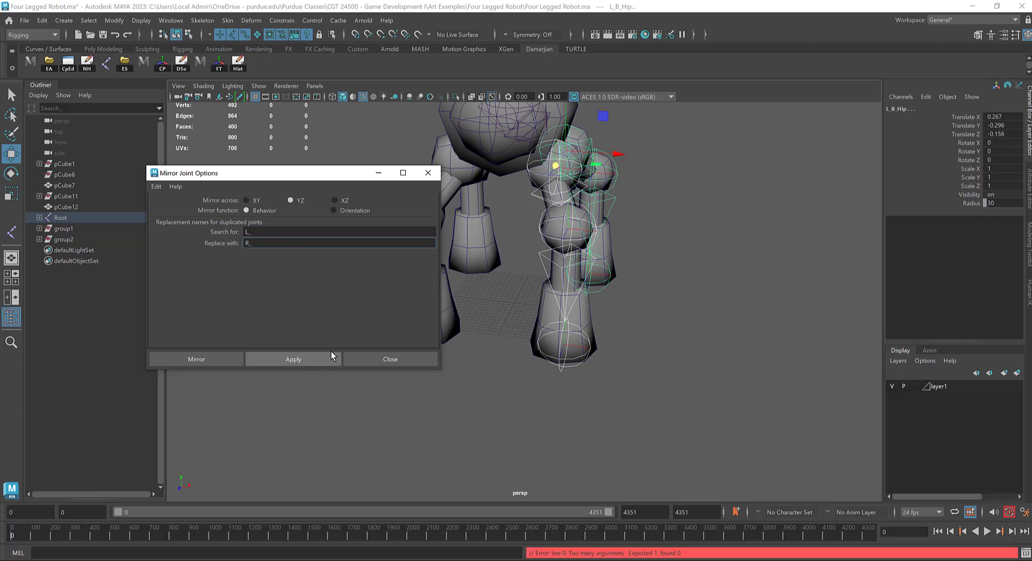
left_click_drag(555, 267, 597, 285, "alt")
middle_click_drag(597, 285, 681, 303, "alt")
left_click_drag(680, 303, 645, 312, "alt")
left_click(314, 360)
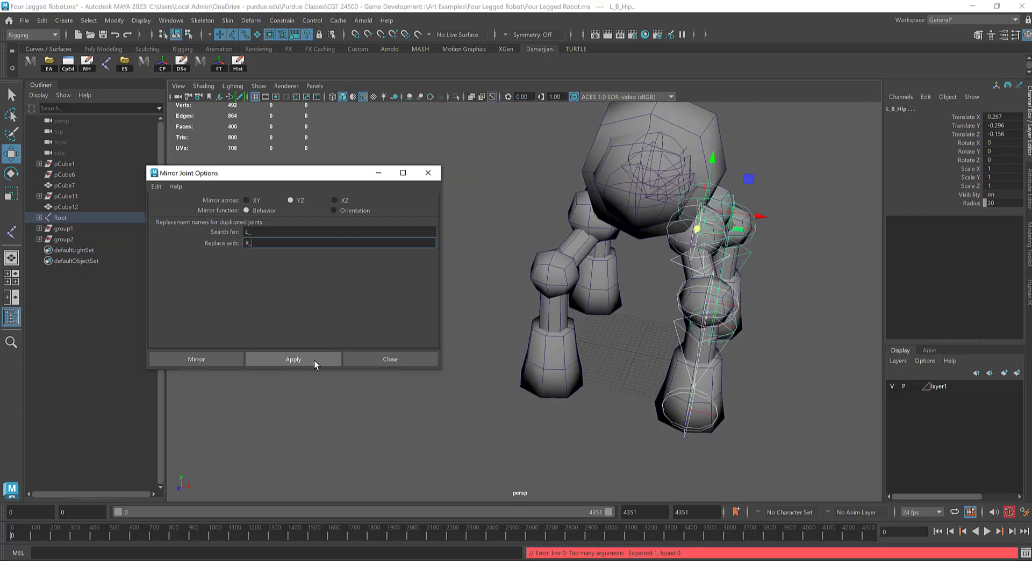
Step: Mirror only the L_F_Hip joint chain across YZ to the right front leg
left_click(610, 326)
left_click(688, 241)
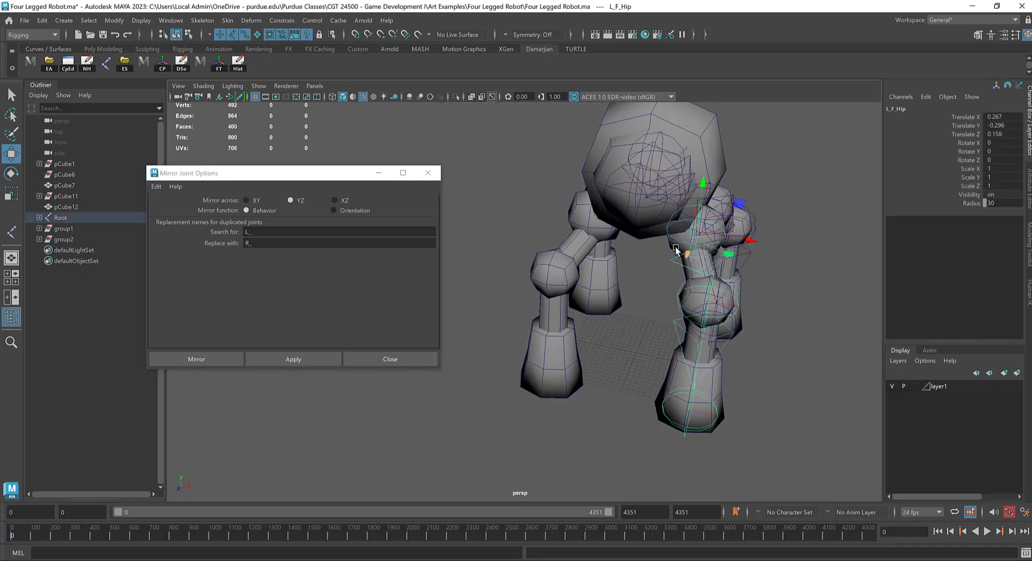
left_click(292, 360)
left_click_drag(712, 284, 694, 260, "alt")
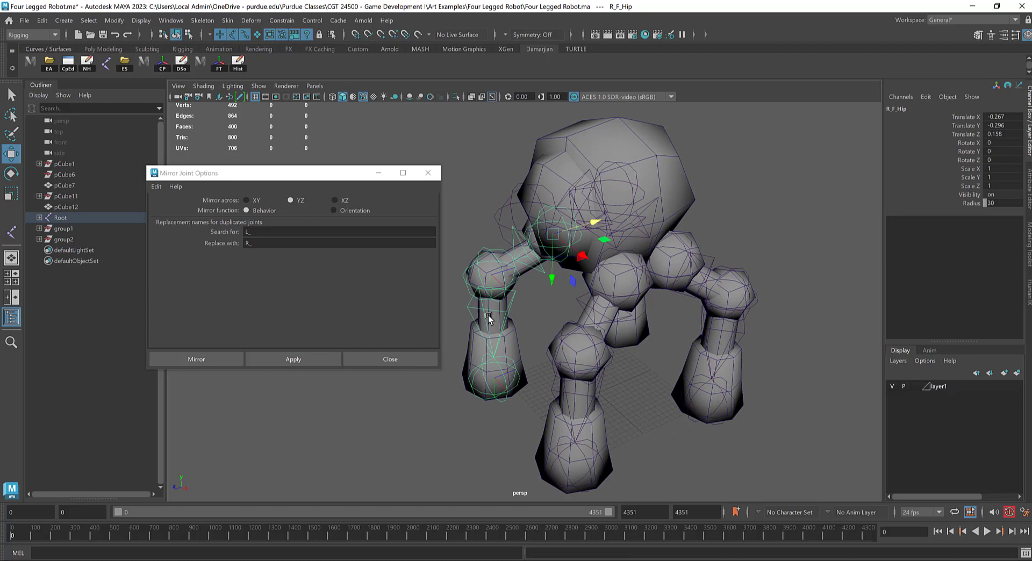
left_click_drag(489, 316, 515, 296, "alt")
left_click(526, 243)
Step: Mirror the L_B_Hip joint chain across YZ to the right back leg and close the mirror options
left_click_drag(875, 177, 749, 249, "alt")
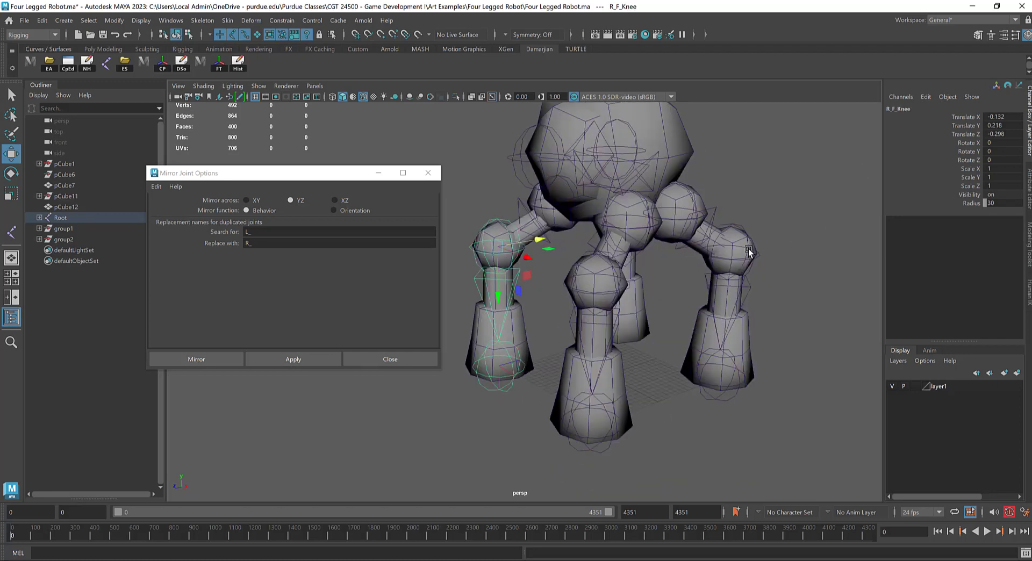
left_click(688, 211)
left_click(276, 360)
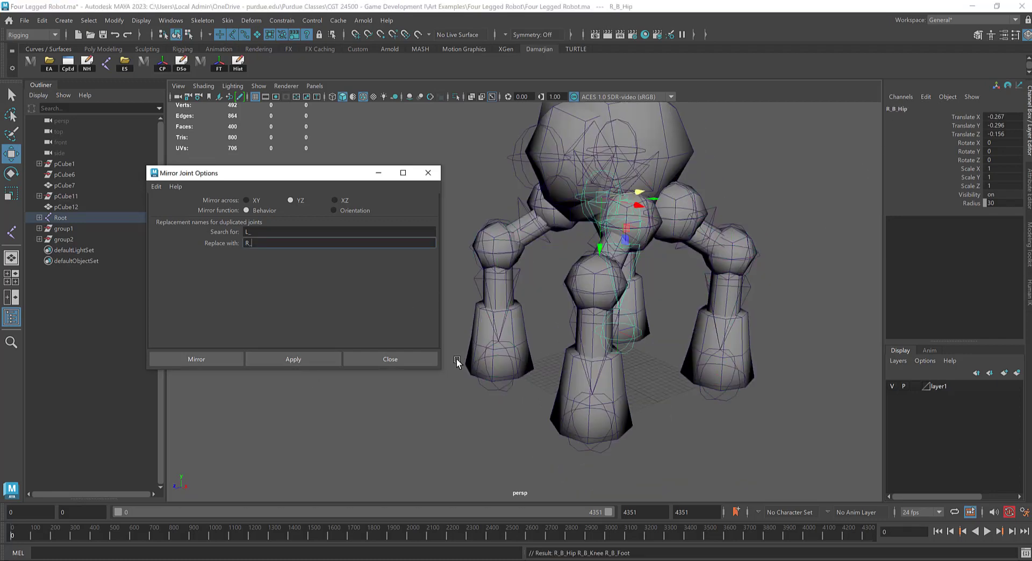
left_click(413, 360)
Step: Examine the mirrored leg joint chains and how the left front leg's joints sit inside its mesh
left_click_drag(574, 362, 583, 306, "alt")
left_click(594, 248)
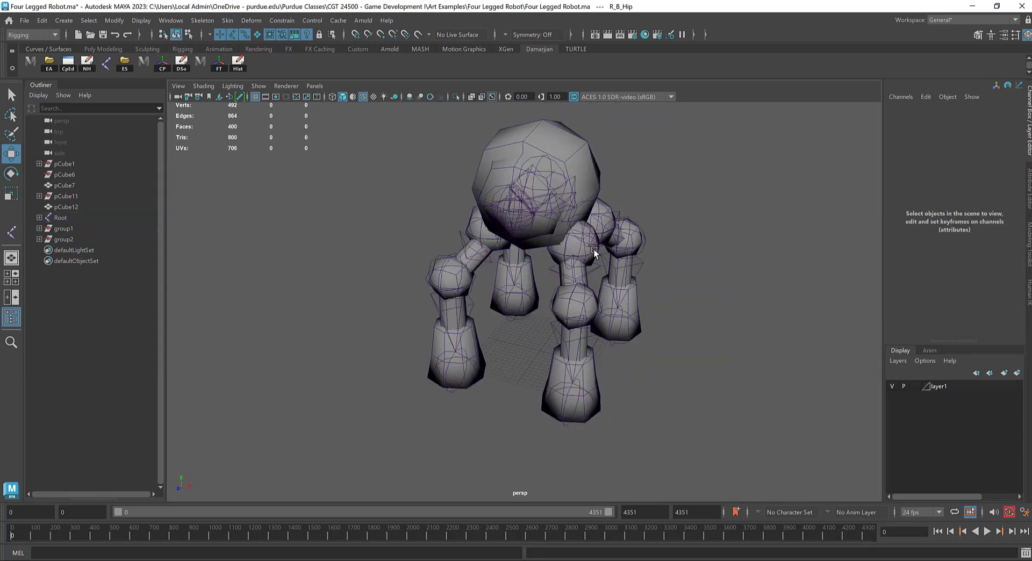
left_click_drag(593, 248, 574, 305, "alt")
scroll(573, 305, "up", 3)
left_click(497, 230)
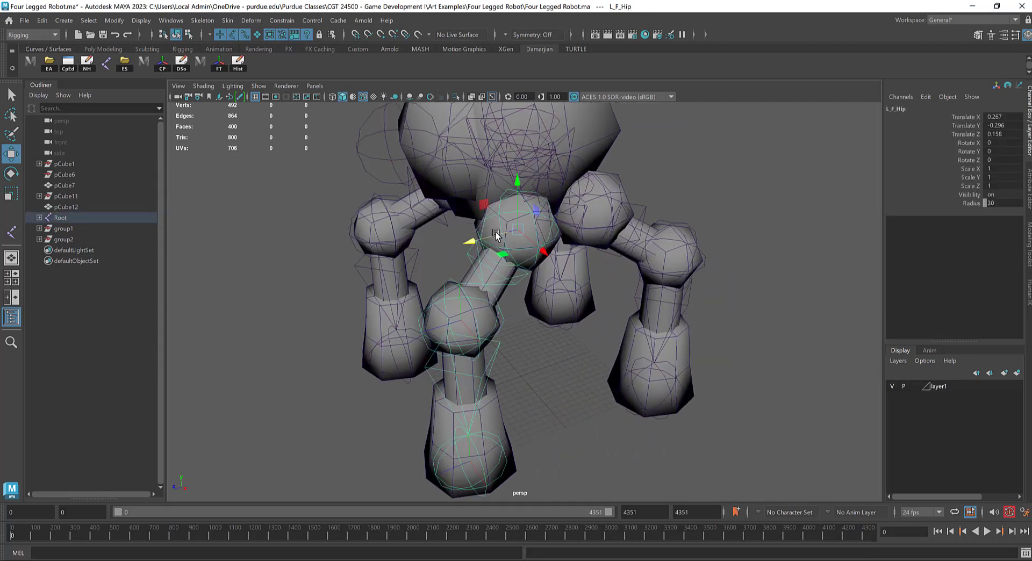
left_click(551, 312)
left_click(479, 307)
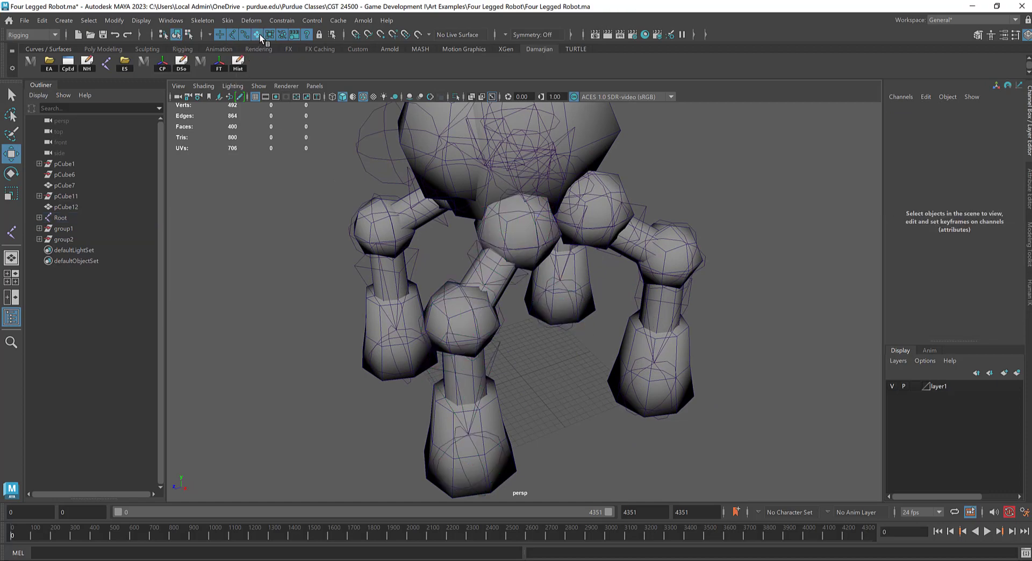
left_click(502, 288)
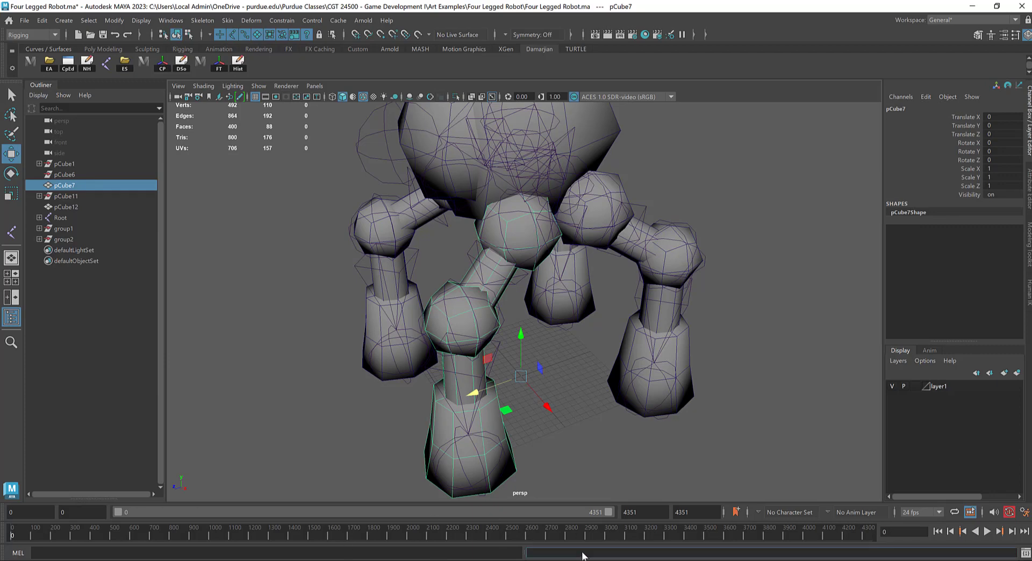
left_click(521, 272)
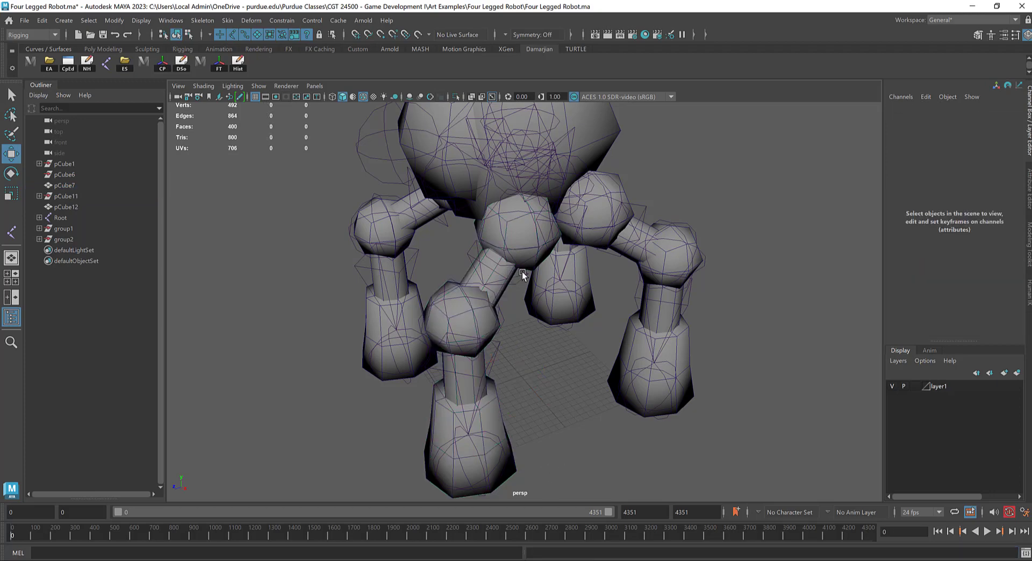
Step: With L_F_Hip selected, enter the command select -hi and save it to the custom shelf as a MEL script
left_click(495, 257)
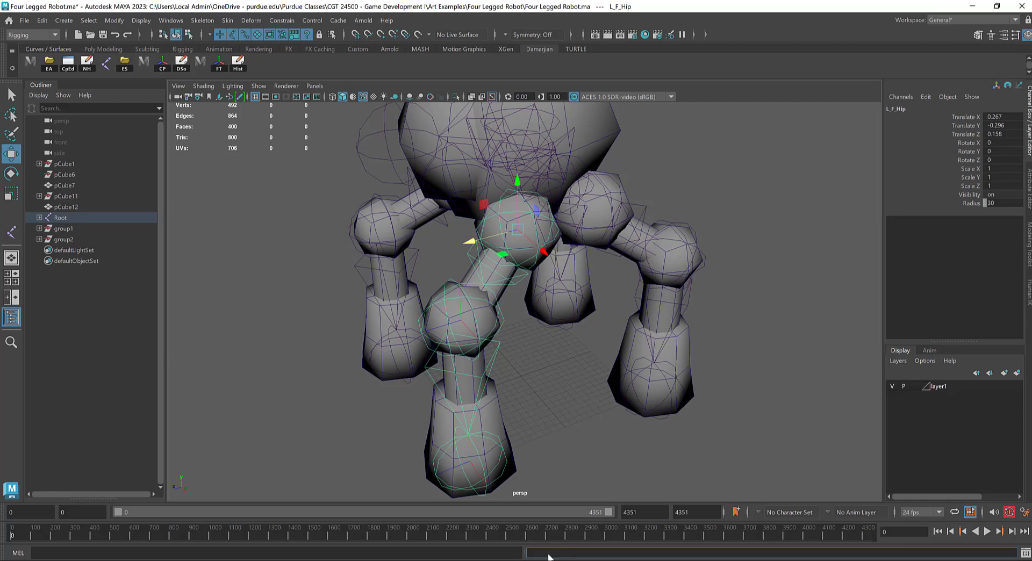
left_click(326, 556)
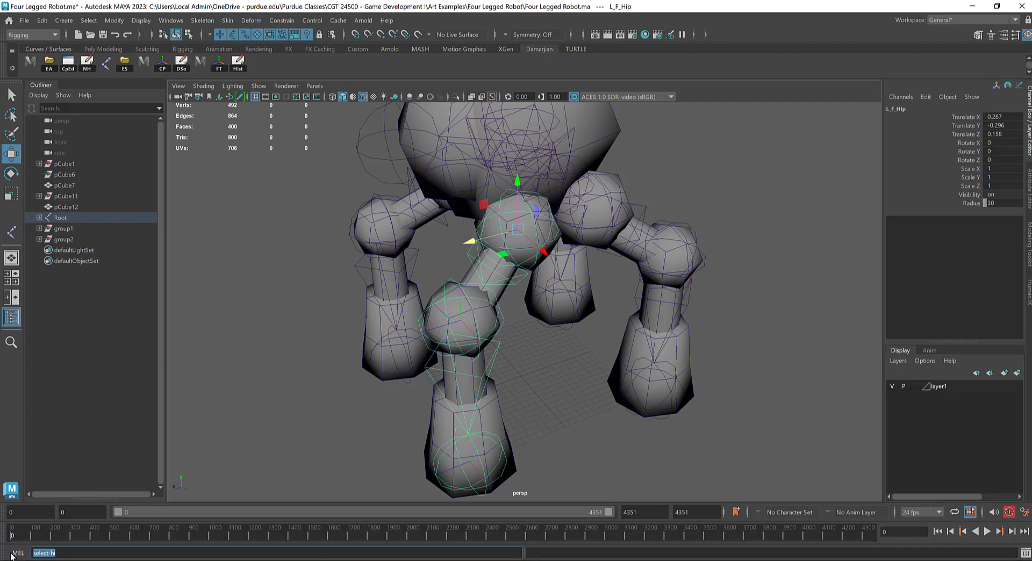
middle_click_drag(198, 162, 291, 59)
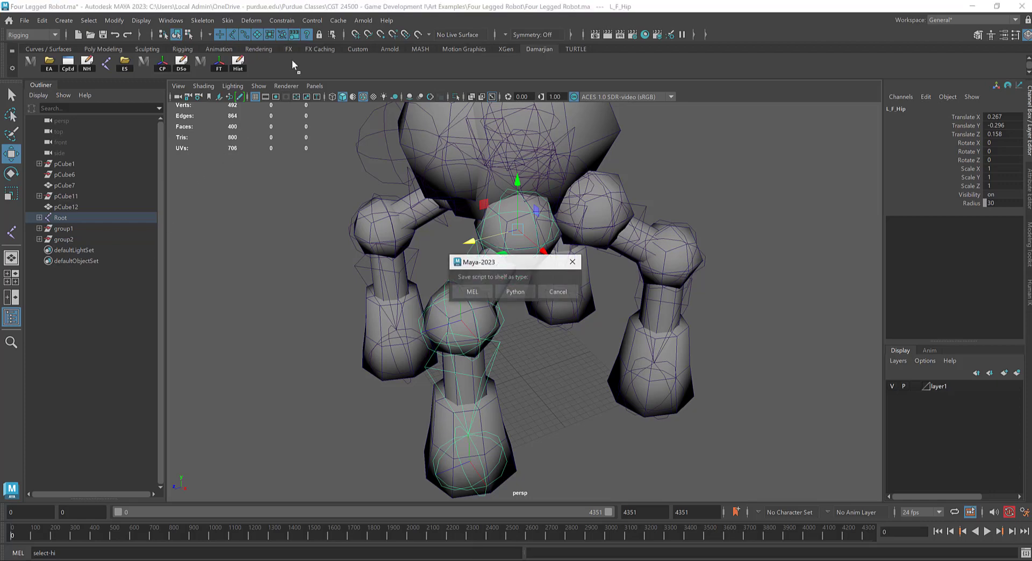
left_click(472, 292)
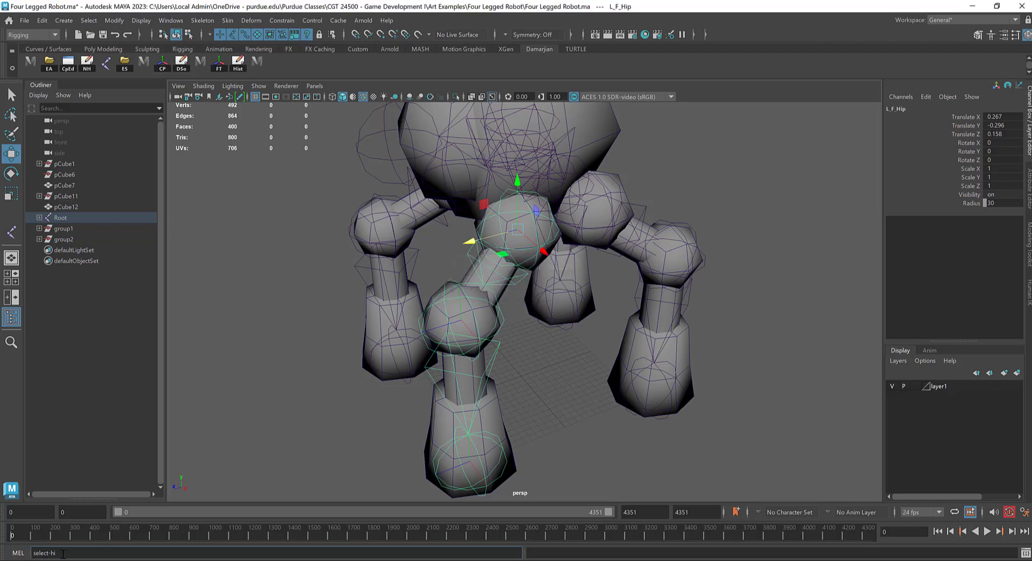
Step: Enter select-hi as a MEL command in the Script Editor, save it to the custom shelf and close the editor
left_click(14, 557)
left_click(15, 557)
left_click(1026, 554)
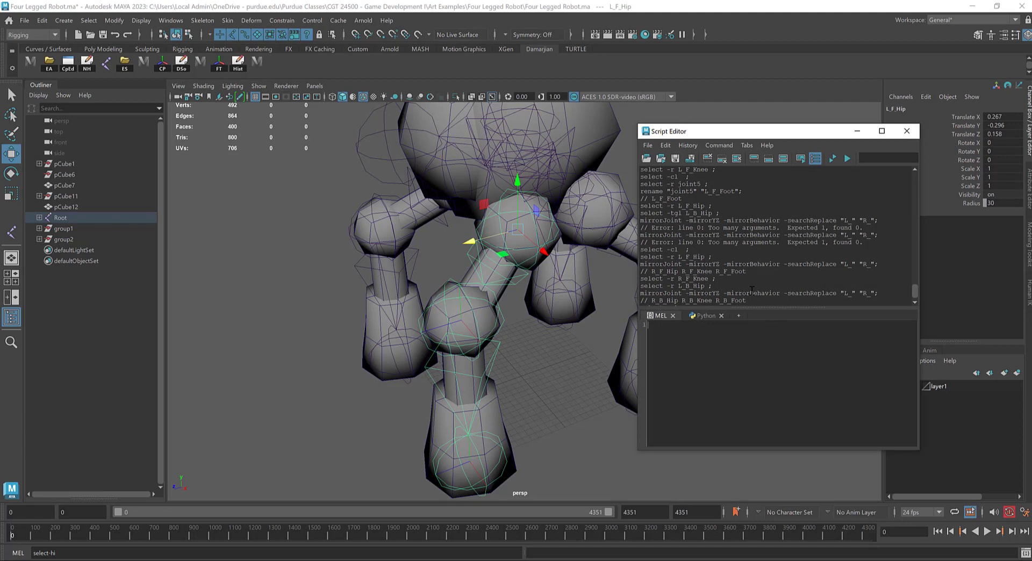
scroll(720, 253, "down", 3)
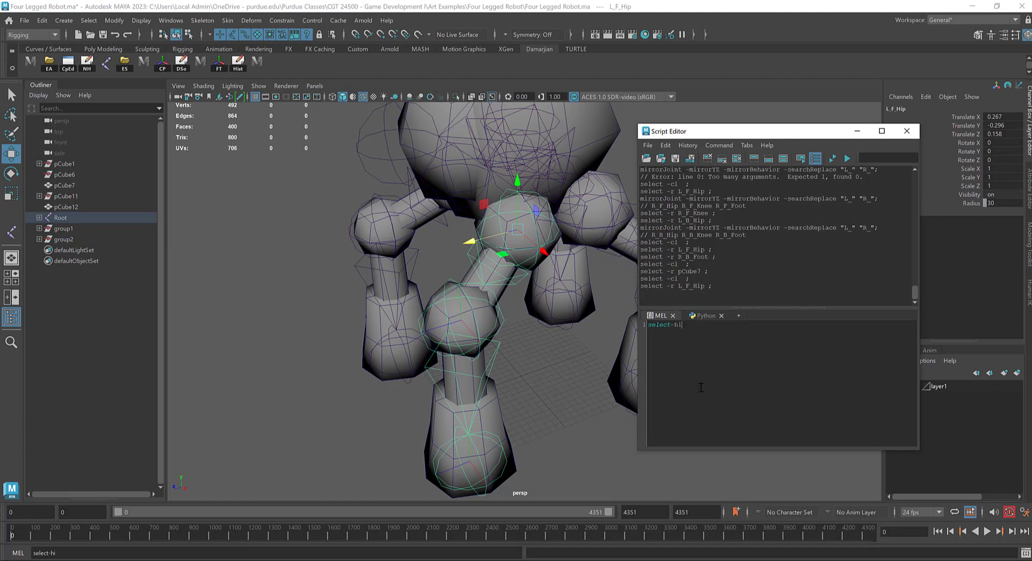
scroll(702, 388, "up", 5, "ctrl")
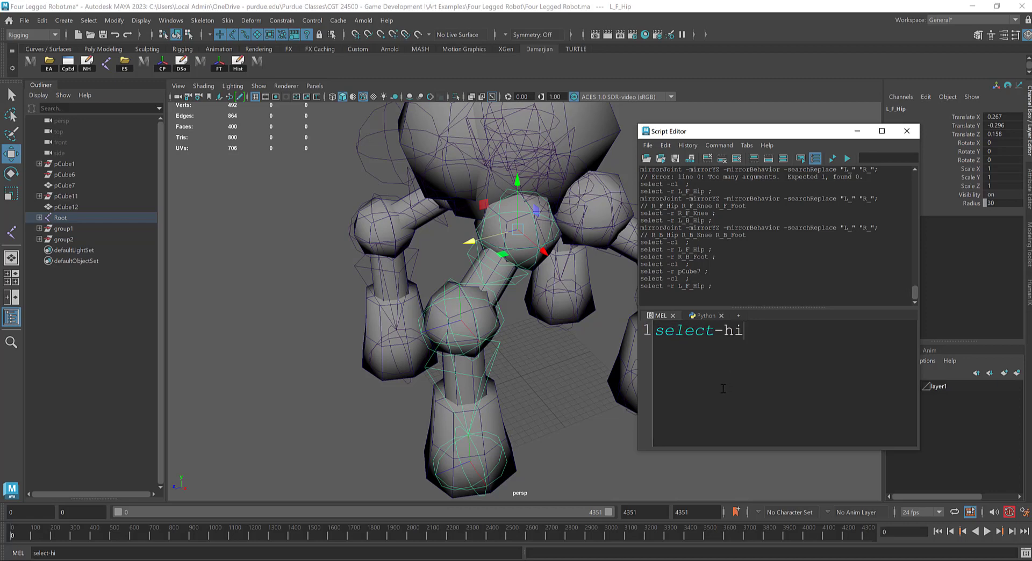
scroll(724, 388, "up", 3, "ctrl")
key("ctrl+a")
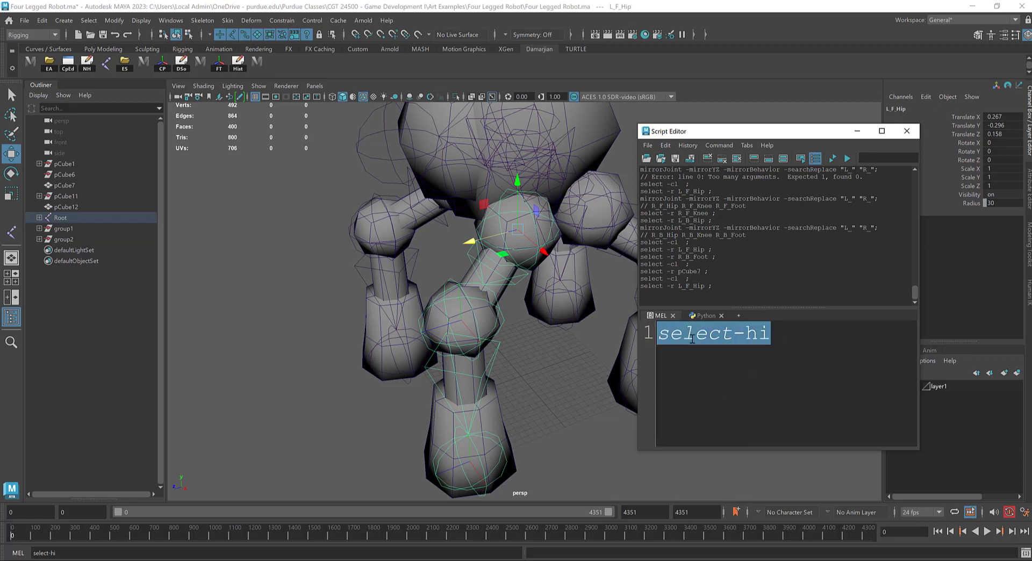
middle_click_drag(322, 64, 322, 64)
left_click(907, 130)
Step: Bind the left front leg mesh to the L_F_Hip joint chain with Bind to set to Selected joints
left_click(274, 61)
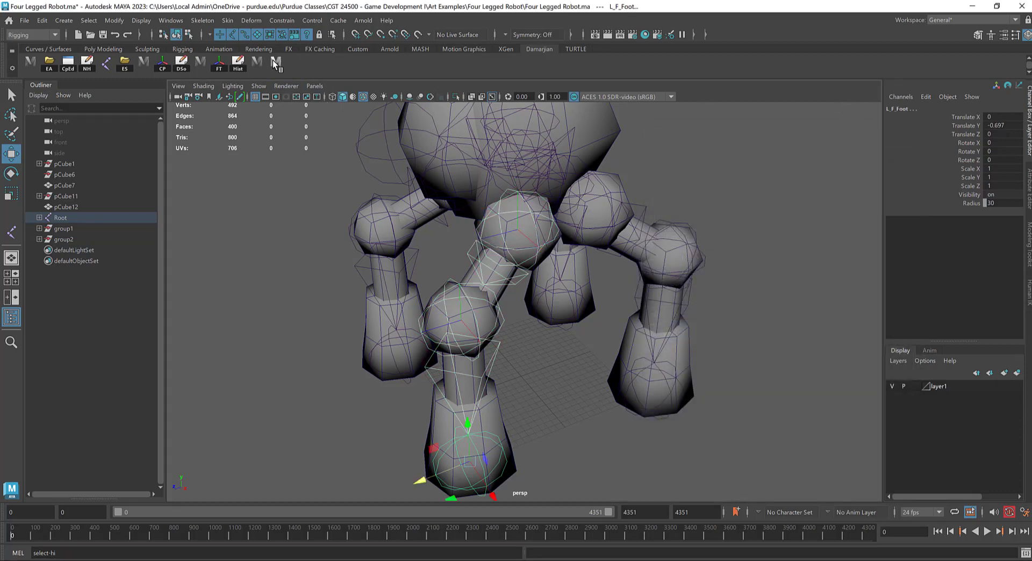
mouse_move(589, 325)
left_mouse_down("alt")
mouse_move(604, 332)
mouse_move(585, 334)
left_mouse_up("alt")
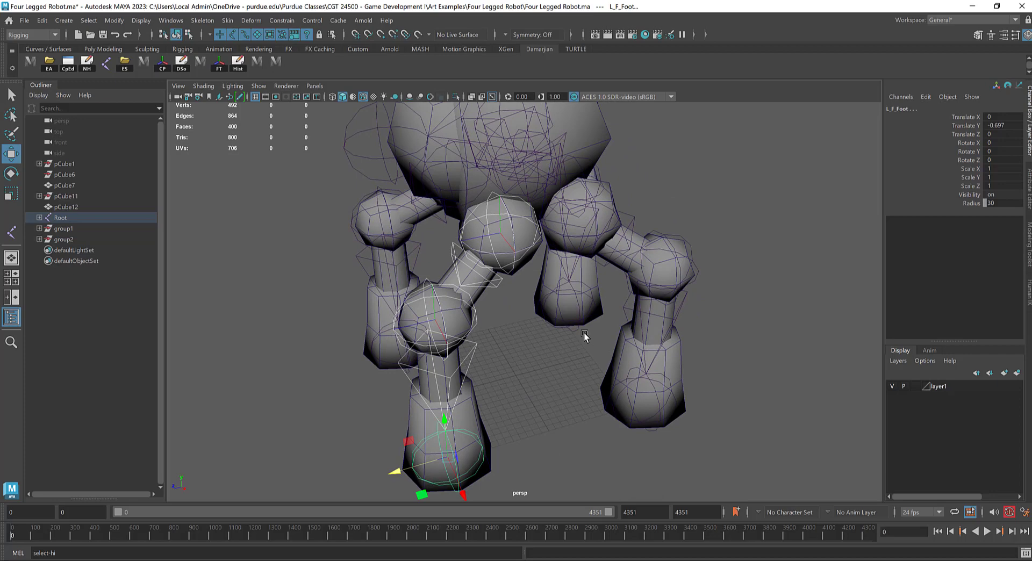
left_click(447, 271)
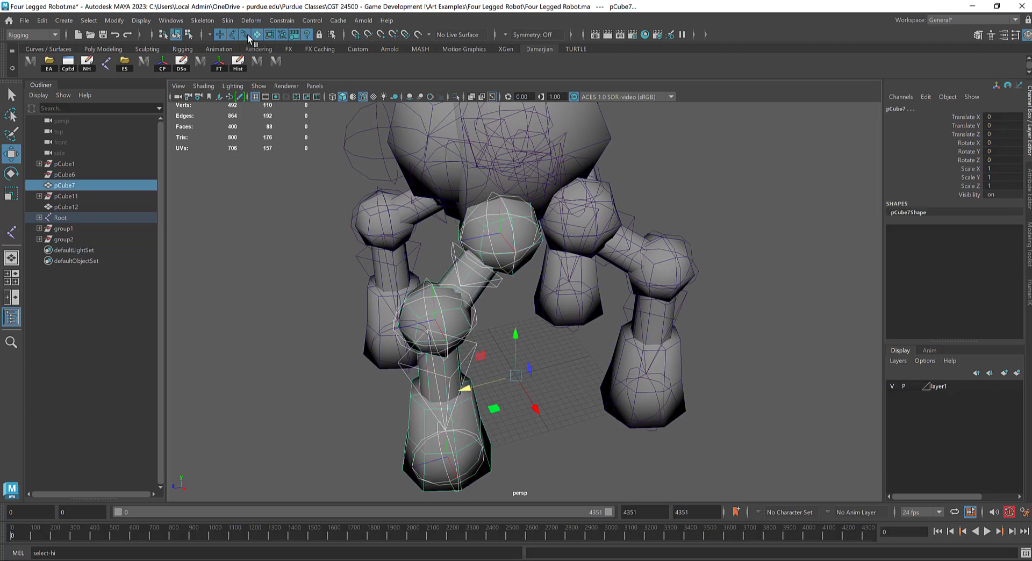
left_click(228, 20)
left_click(357, 52)
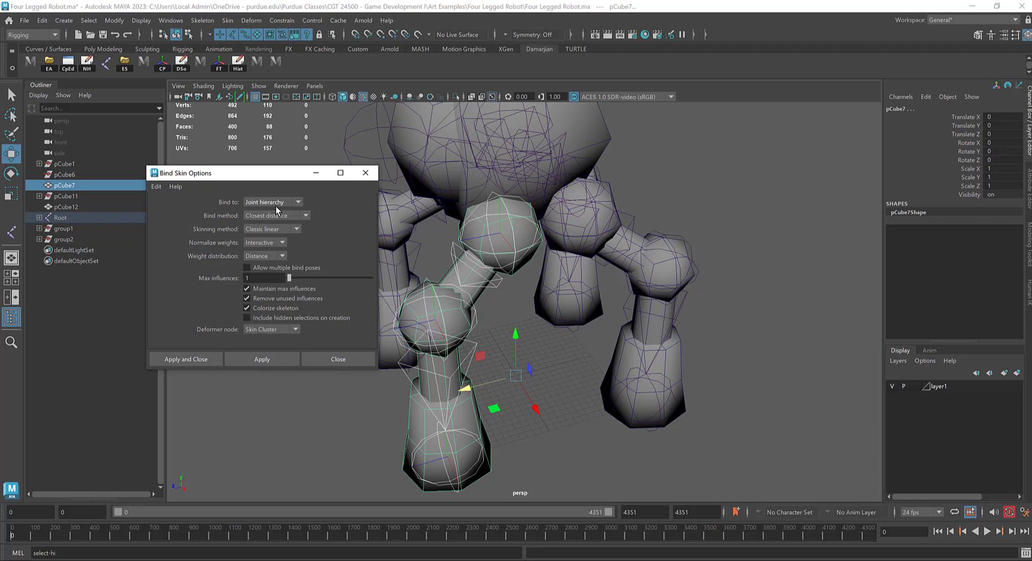
left_click(295, 215)
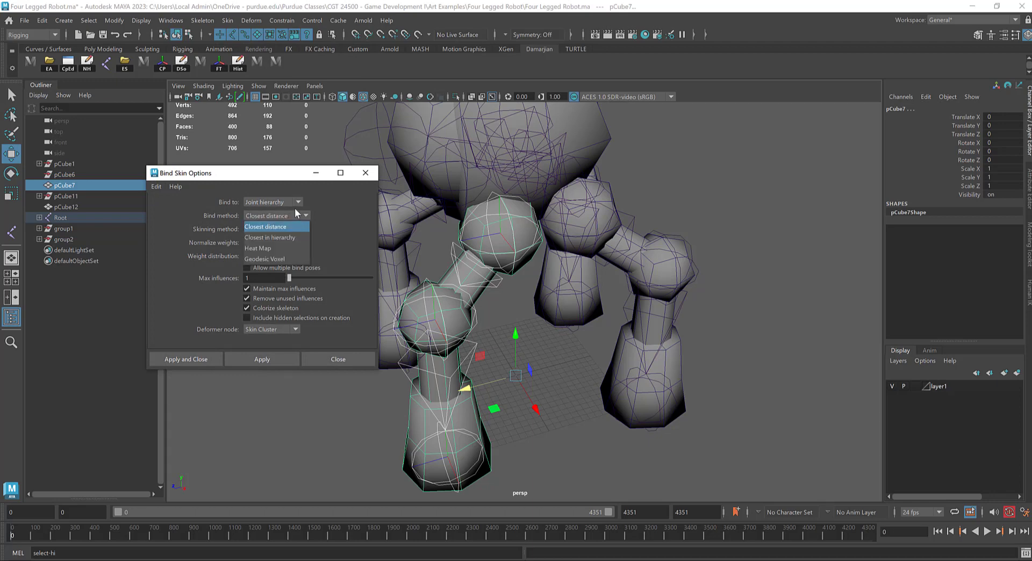
left_click(289, 203)
left_click(279, 222)
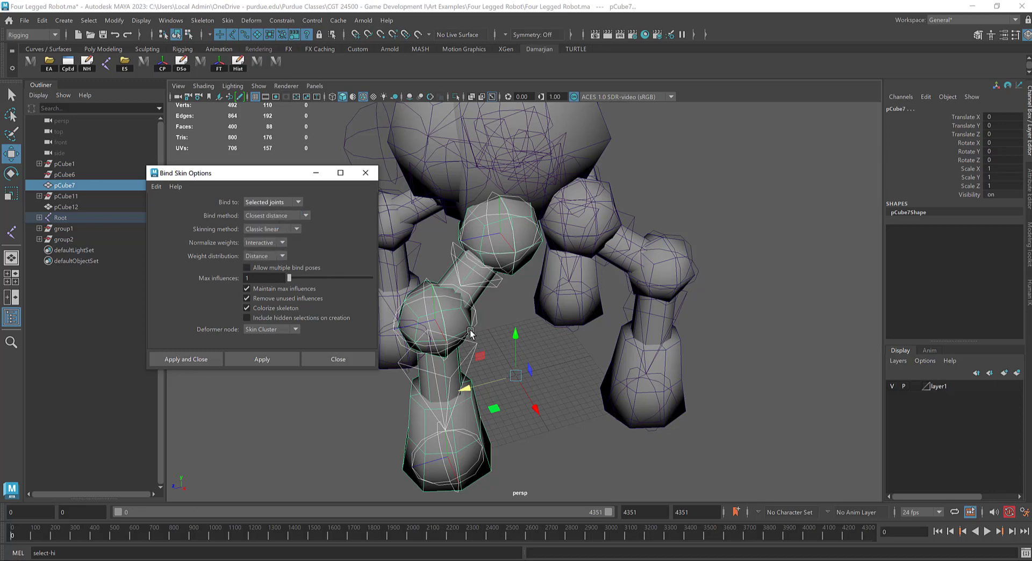
key("f")
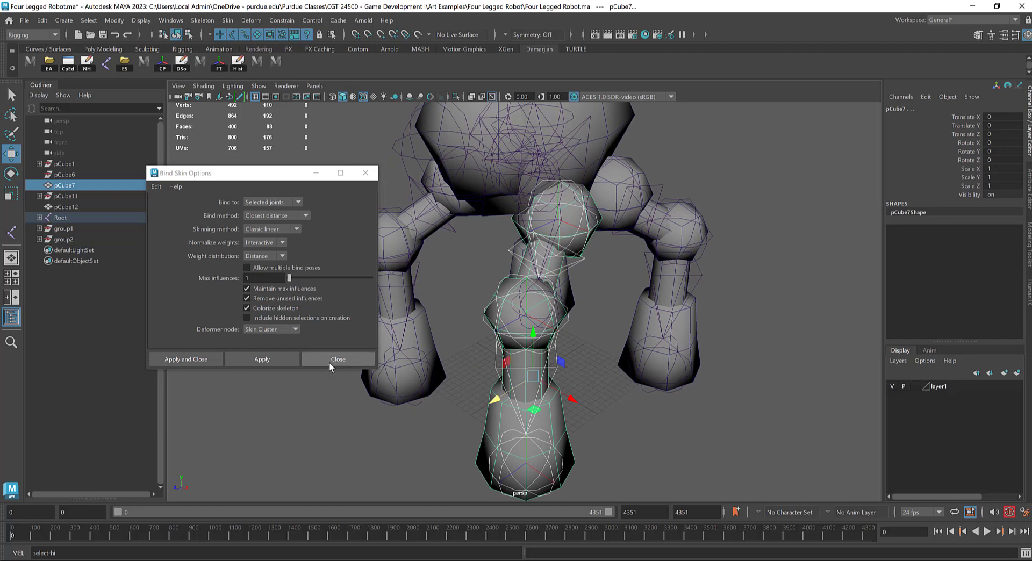
left_click(285, 356)
left_click(574, 365)
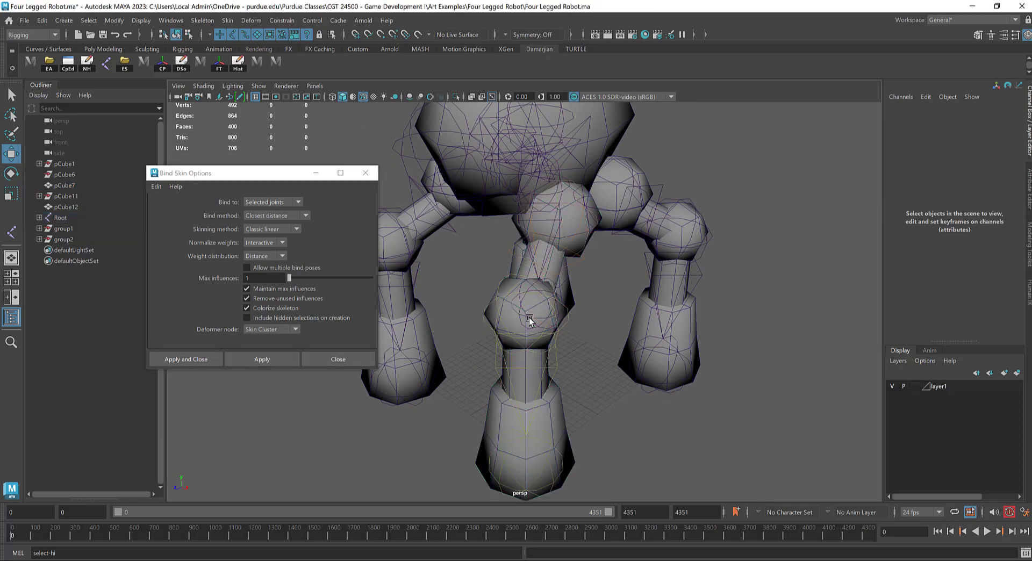
Step: Rotate L_F_Knee to test the left front leg's skin binding and undo the rotation
left_click_drag(526, 316, 521, 293)
left_click(455, 274)
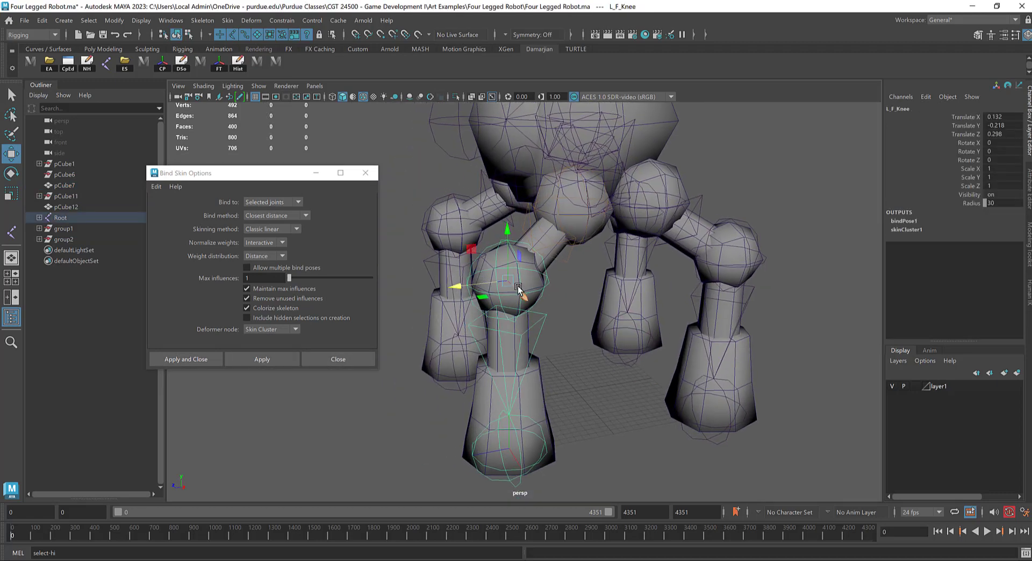
key("e")
left_click_drag(471, 258, 521, 225)
left_click(530, 215)
left_click_drag(527, 190, 572, 166)
key("ctrl+z")
left_click_drag(671, 251, 618, 217, "alt")
Step: Add Bind Skin to the custom shelf and bind the left back leg mesh to the L_B_Hip joint chain
left_click(613, 254)
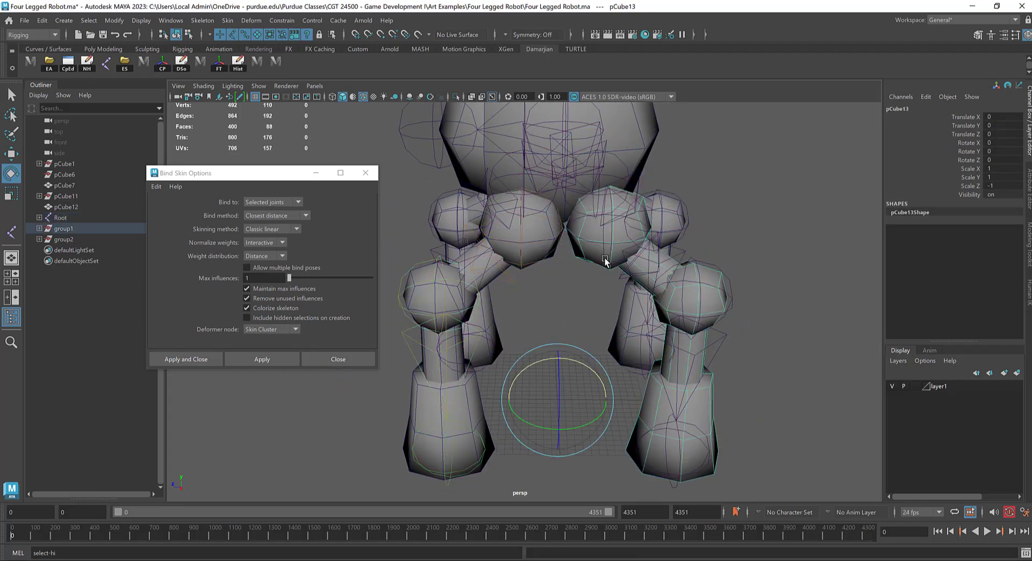
left_click_drag(627, 258, 669, 284, "alt")
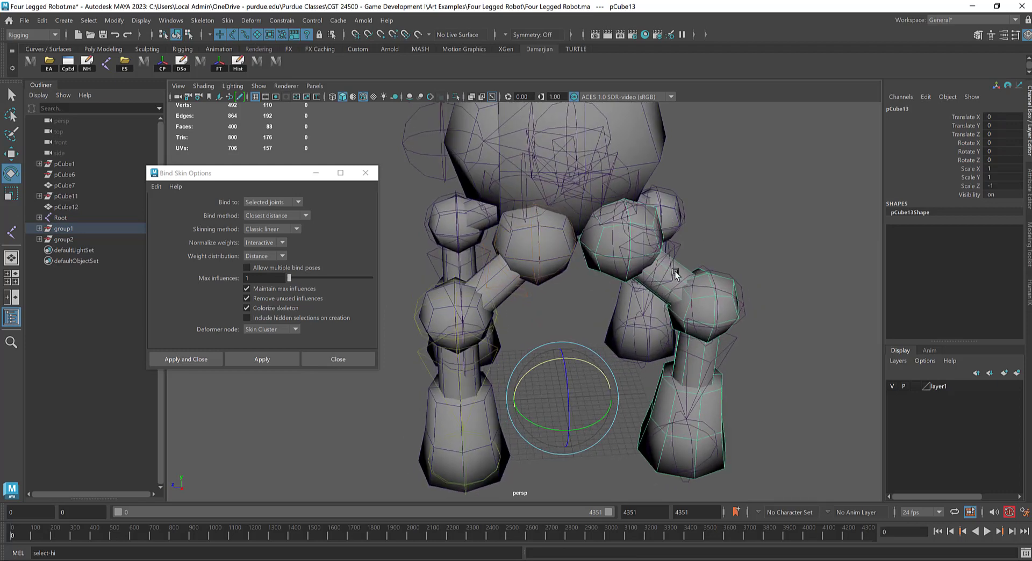
left_click(675, 249)
left_click(617, 297)
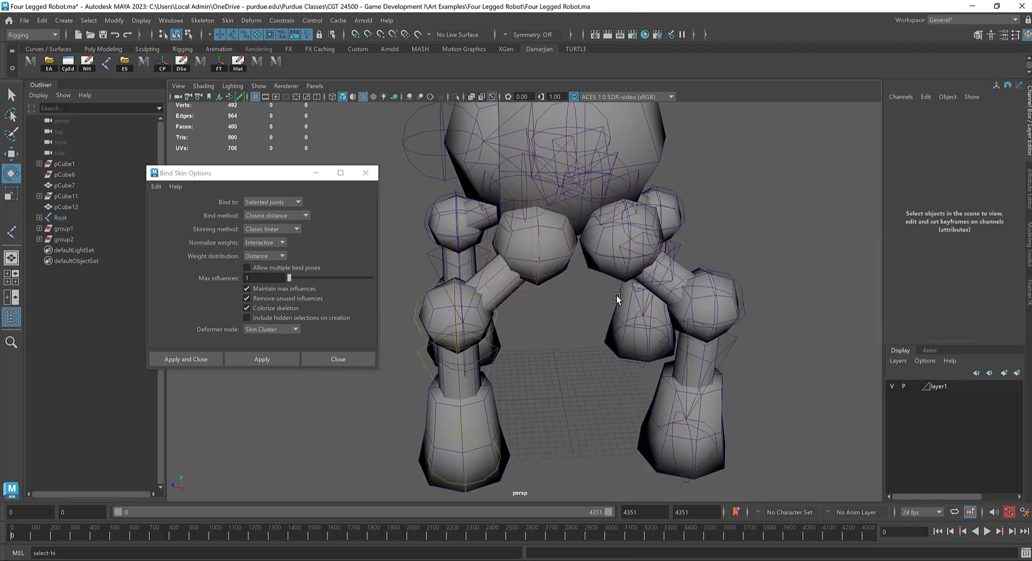
key("q")
left_click_drag(611, 240, 593, 327, "alt")
left_click(550, 340)
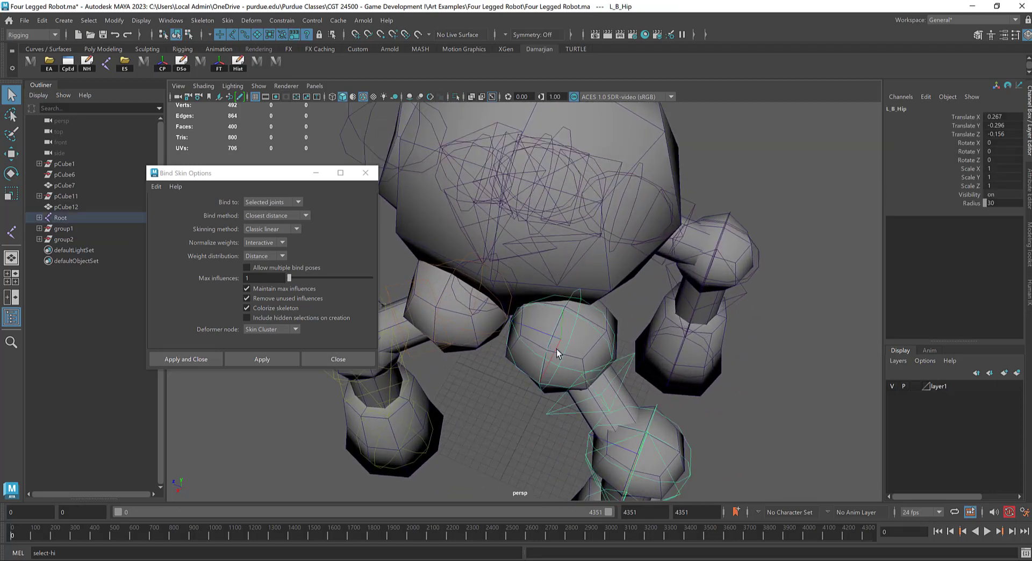
left_click(366, 173)
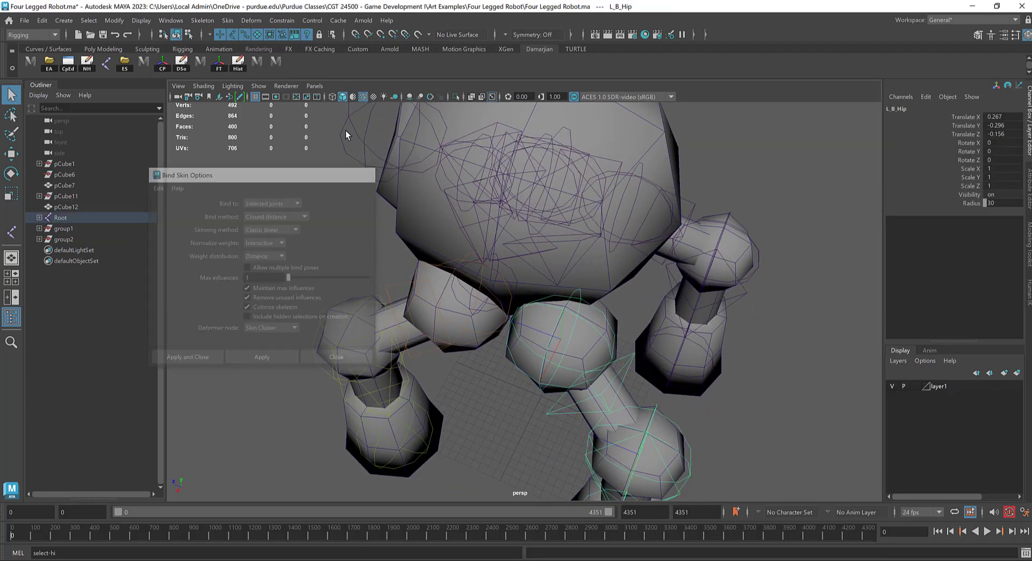
left_click(581, 361, "shift")
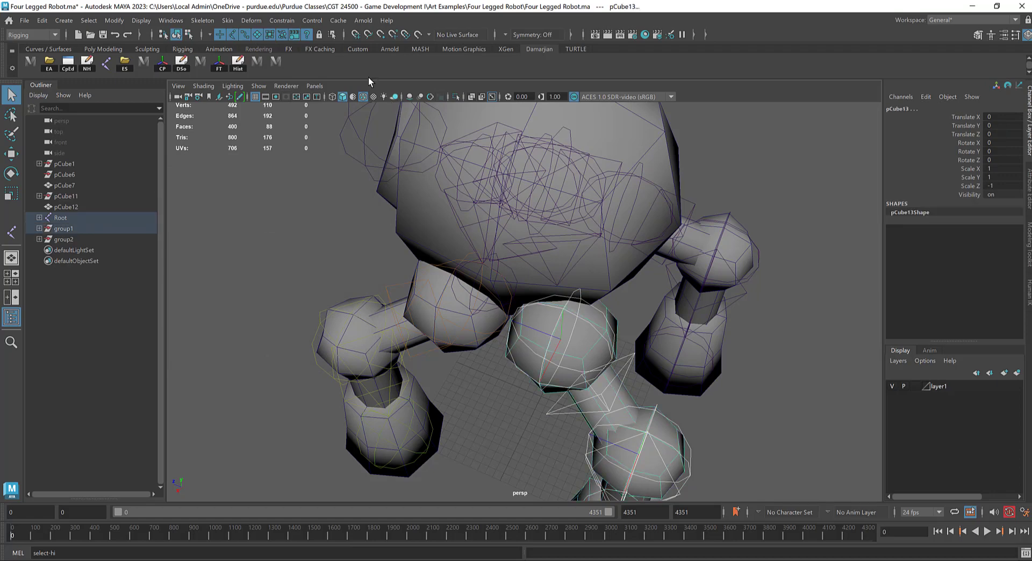
left_click(228, 21)
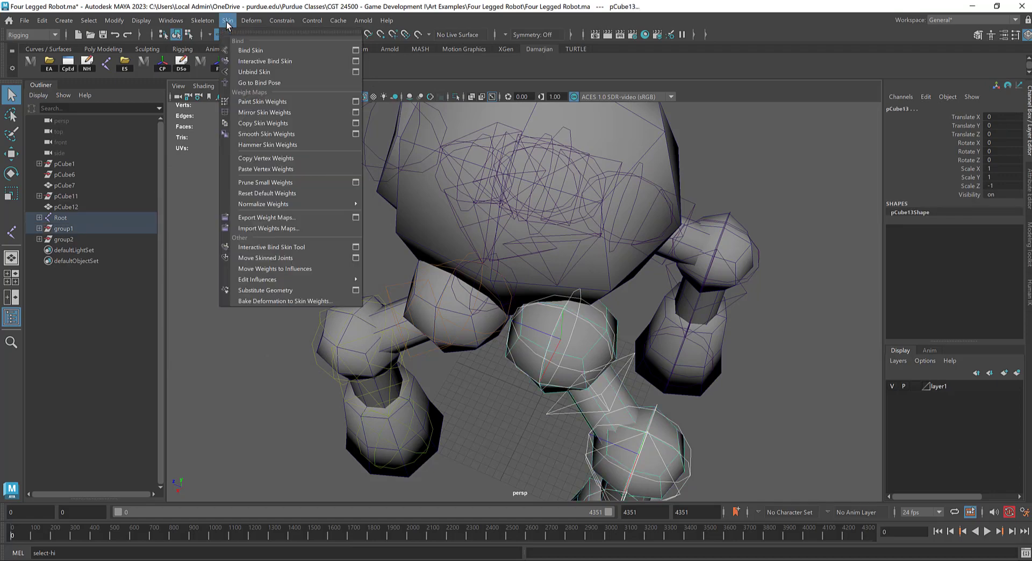
left_click(264, 51)
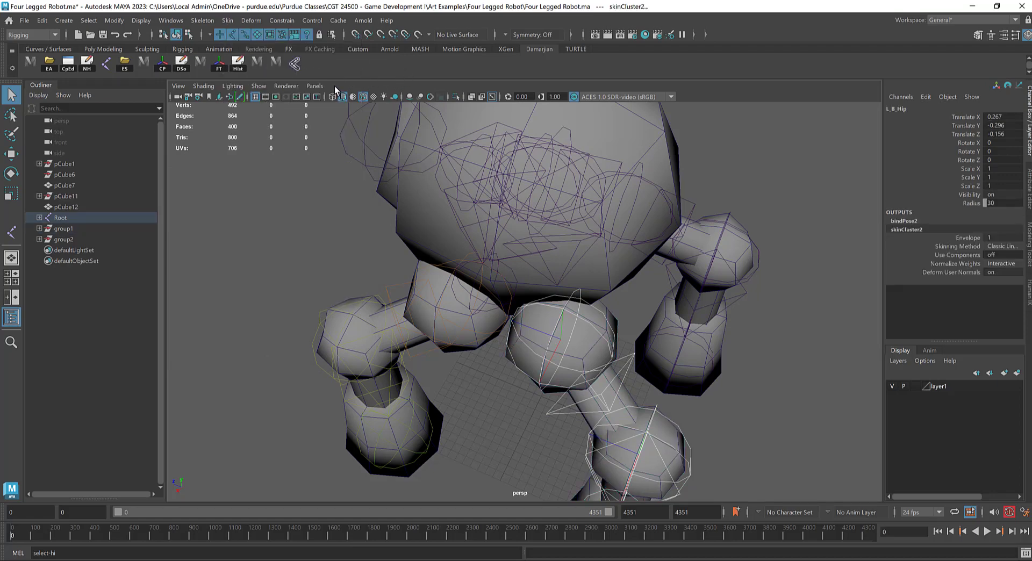
Step: Rotate L_B_Knee to test the left back leg's skin binding and undo the rotation
left_click_drag(753, 323, 768, 270, "alt")
right_click_drag(767, 269, 491, 327, "alt")
key("e")
left_click_drag(491, 326, 487, 374)
left_click(455, 412)
left_click(590, 317)
left_click_drag(592, 325, 576, 264)
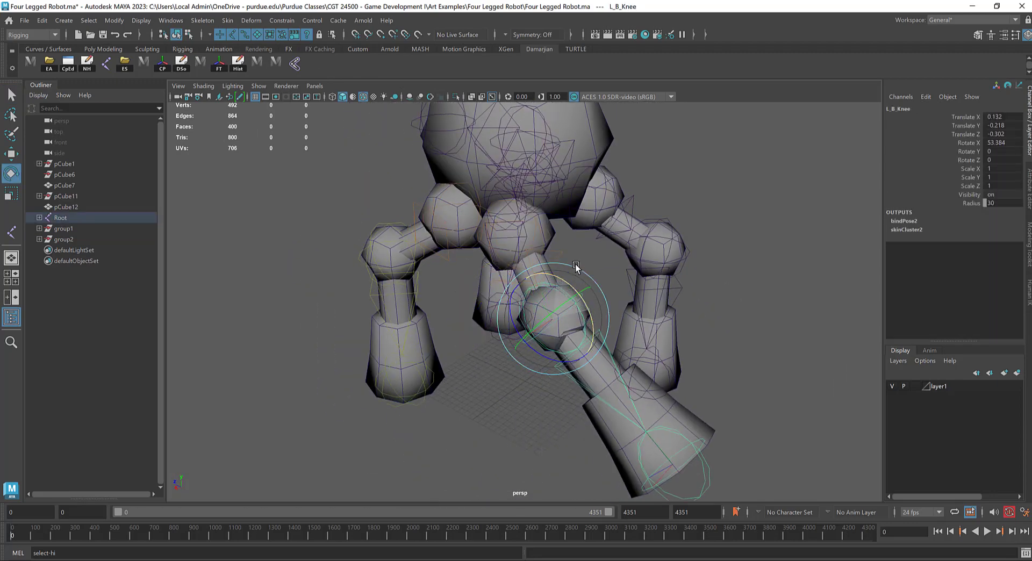
key("ctrl+z")
Step: Select the R_B_Hip joint hierarchy and bind the right back leg mesh to it
left_click_drag(628, 290, 601, 312, "alt")
left_click(605, 224)
left_click_drag(628, 233, 576, 245, "alt")
key("Down")
key("Down")
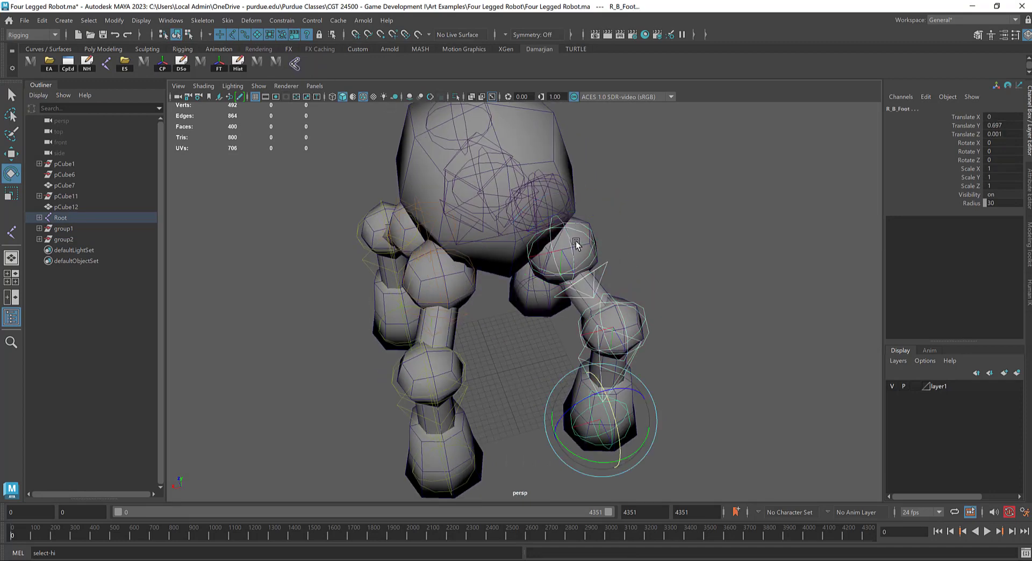
left_click(576, 245)
left_click(295, 65)
Step: Rotate R_B_Knee to test the right back leg's skin binding and undo the rotation
left_click(531, 223)
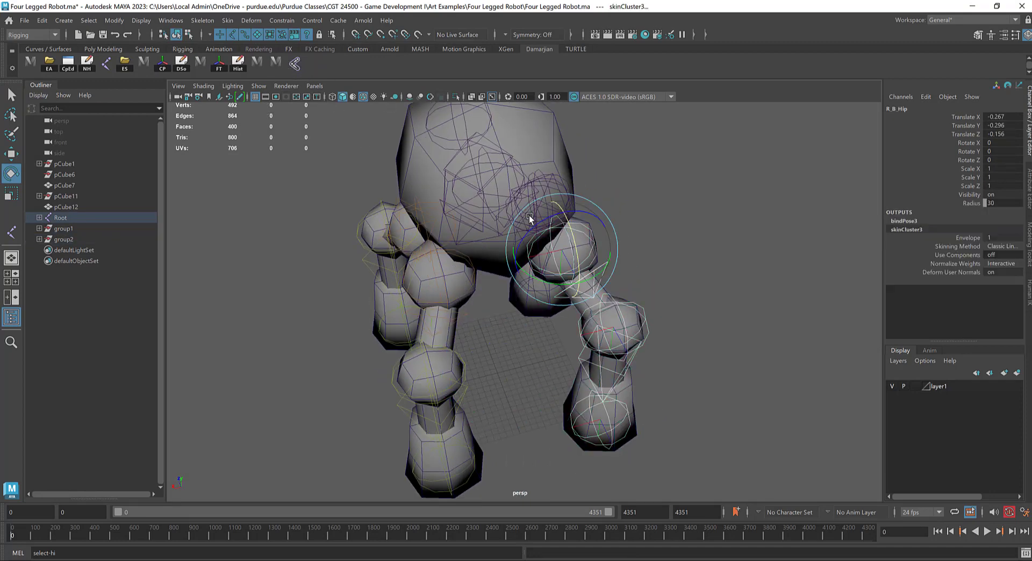
left_click_drag(531, 221, 474, 302, "alt")
left_click(453, 274)
left_click_drag(390, 241, 450, 226)
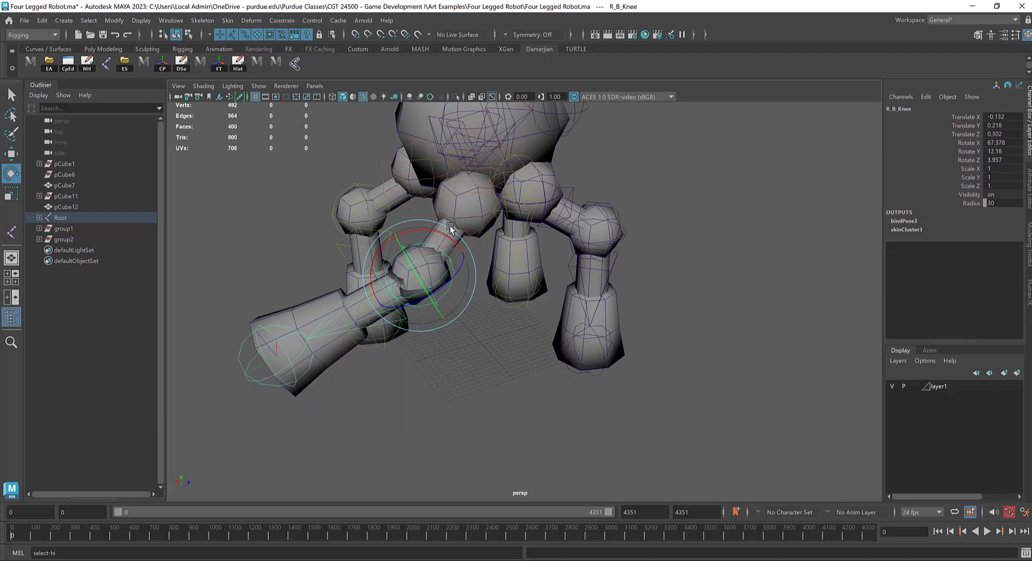
key("ctrl+z")
Step: Select the R_F_Hip joint hierarchy and bind the right front leg mesh to it
left_click_drag(587, 208, 564, 215, "alt")
left_click(467, 186)
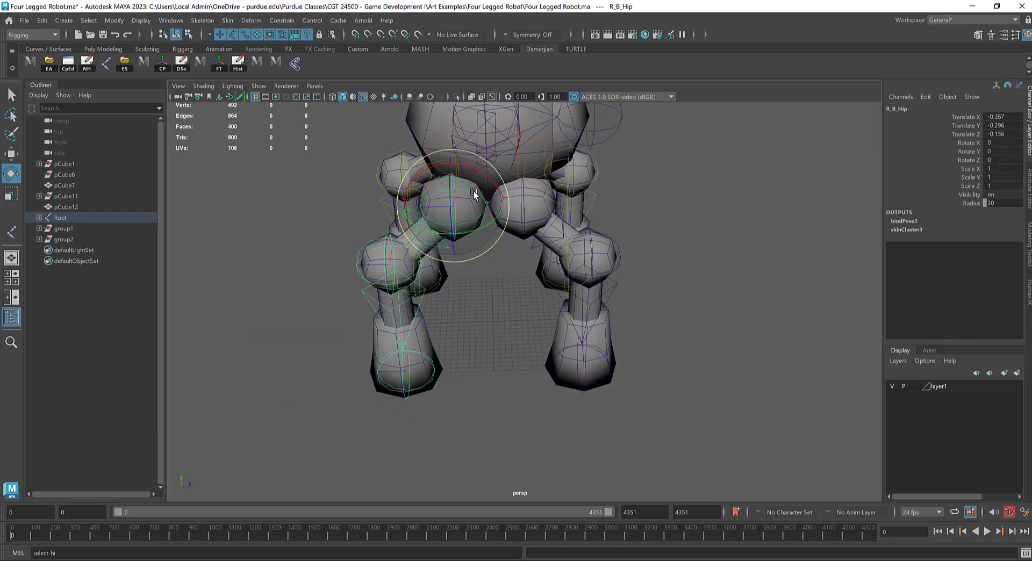
left_click_drag(451, 164, 530, 193)
left_click(533, 175)
key("q")
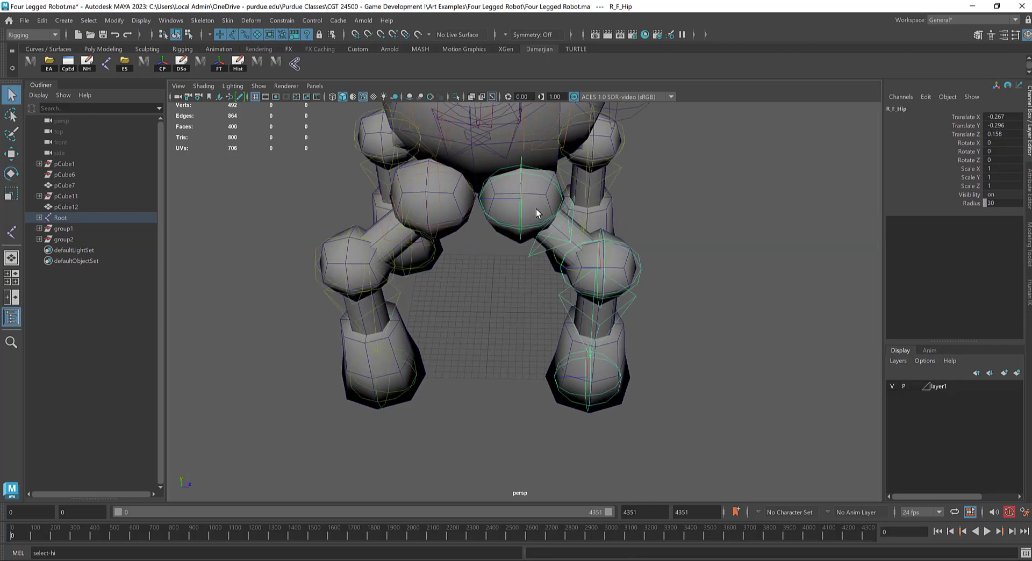
left_click(527, 212)
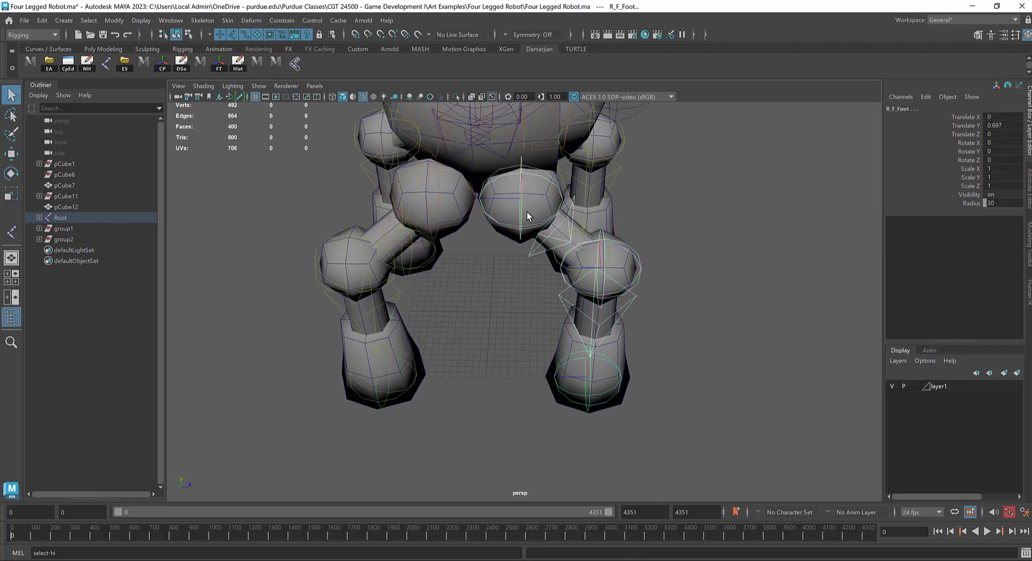
left_click(543, 200)
left_click(299, 65)
scroll(636, 282, "down", 3)
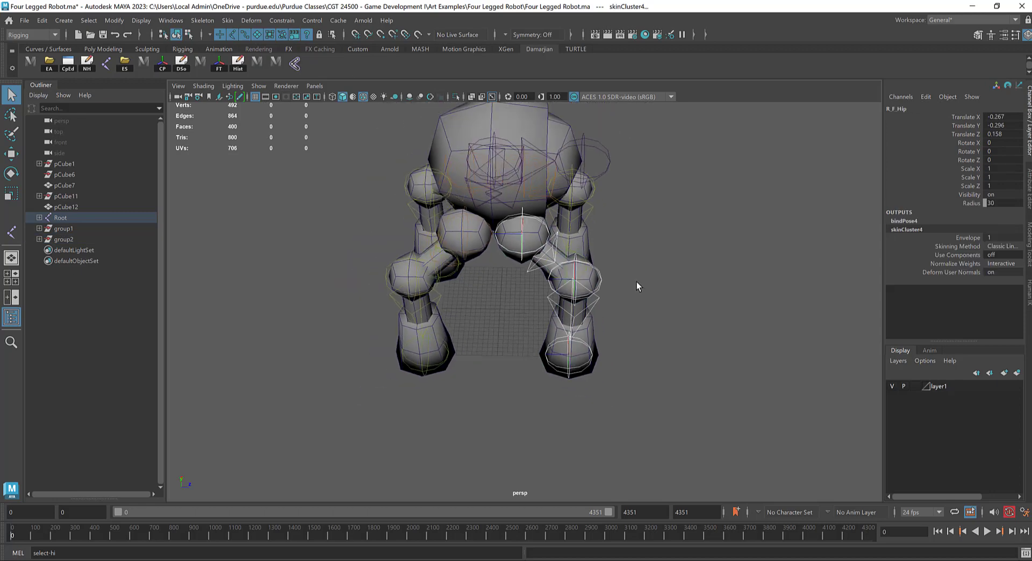
Step: Bind the body mesh pCube12 to the Root joint only
left_click_drag(636, 283, 555, 269, "alt")
middle_click_drag(597, 235, 589, 285, "alt")
left_click_drag(589, 285, 532, 285, "alt")
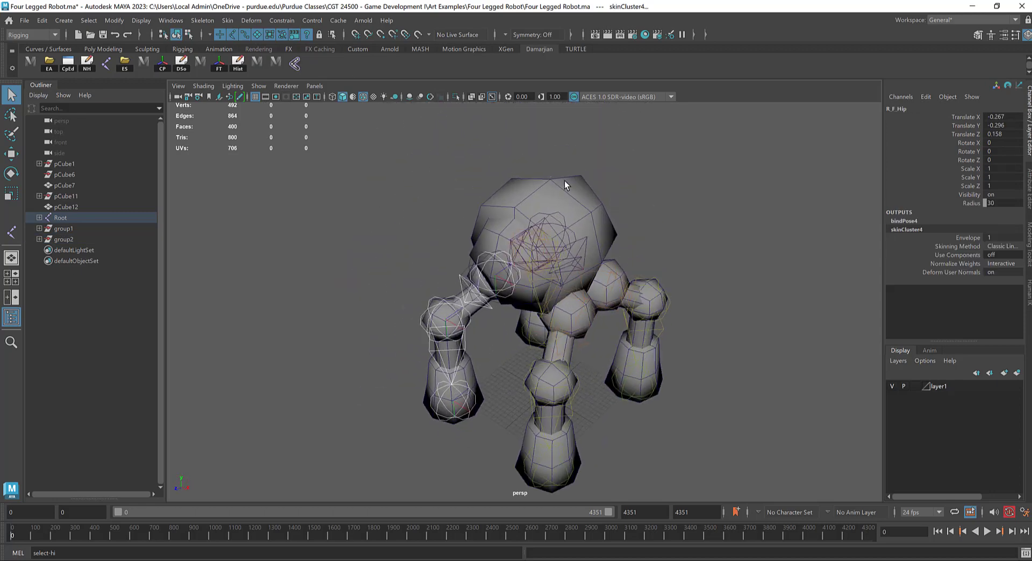
left_click(565, 181)
left_click_drag(604, 200, 582, 204, "alt")
key("w")
left_click(555, 216)
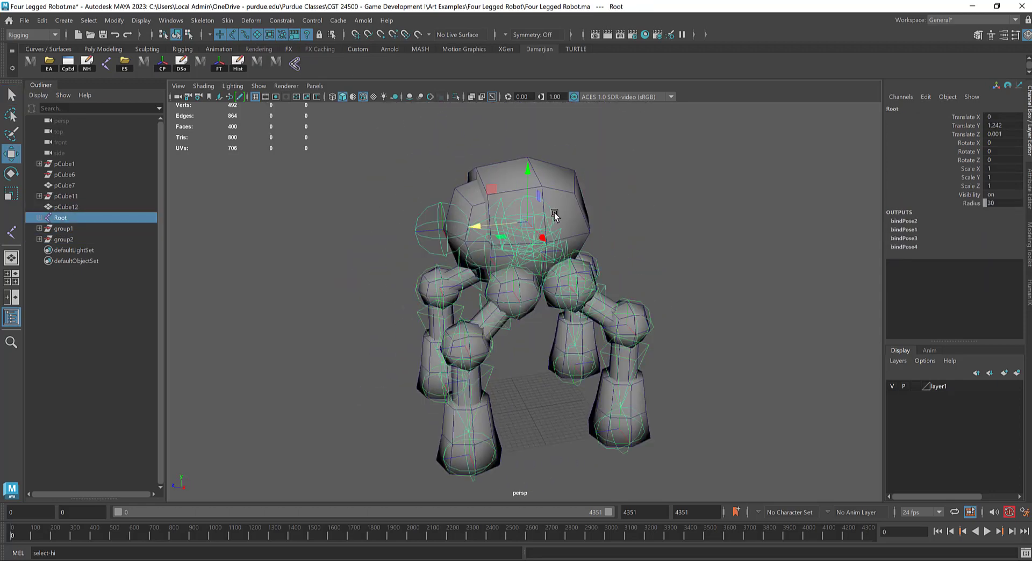
left_click(548, 208, "shift")
left_click(588, 194, "shift")
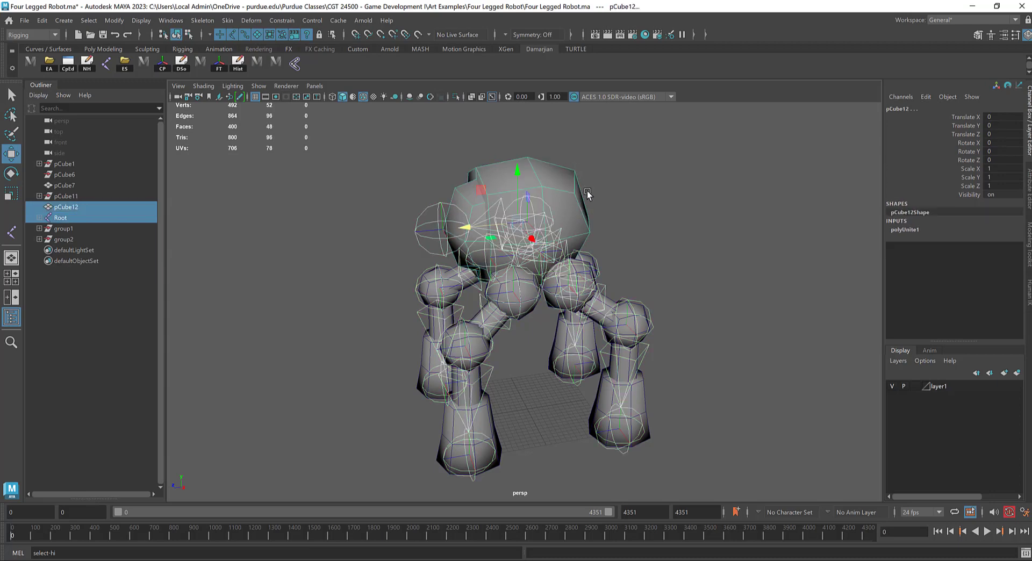
left_click(295, 64)
Step: Rotate the Root joint to test the body mesh's skin binding and undo the rotation
left_click(542, 207)
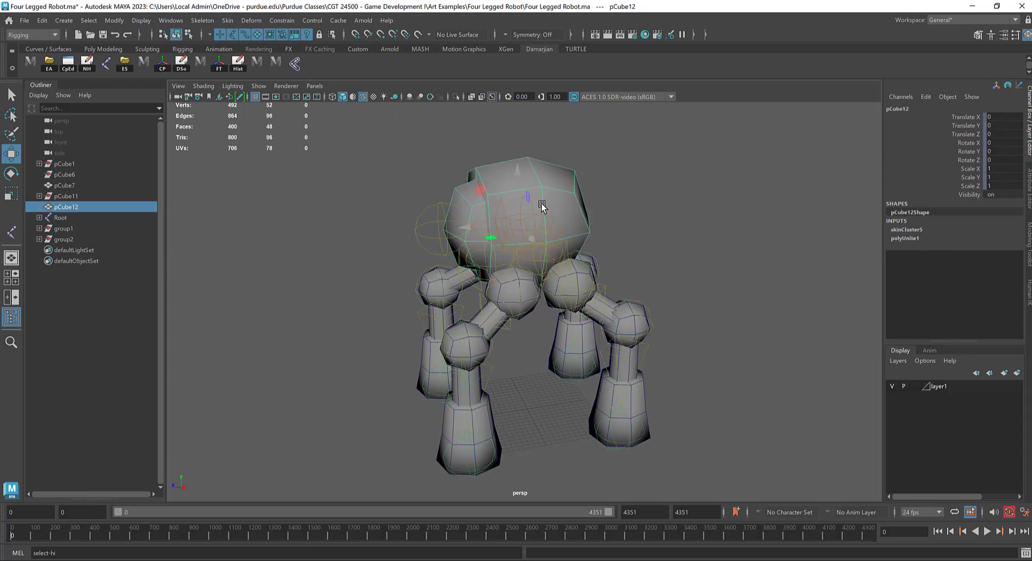
left_click(540, 210)
key("e")
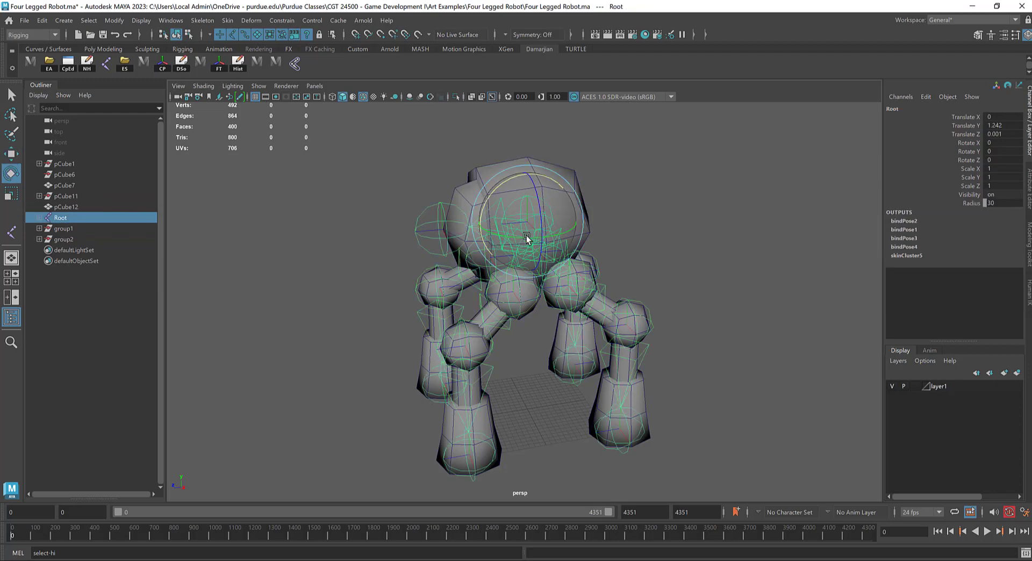
mouse_move(530, 238)
left_mouse_down()
mouse_move(543, 238)
mouse_move(531, 230)
left_mouse_up()
key("ctrl+z")
Step: Examine how the Eye_CTRL and Root joints sit relative to the body mesh, selecting each joint in turn
left_click(437, 235)
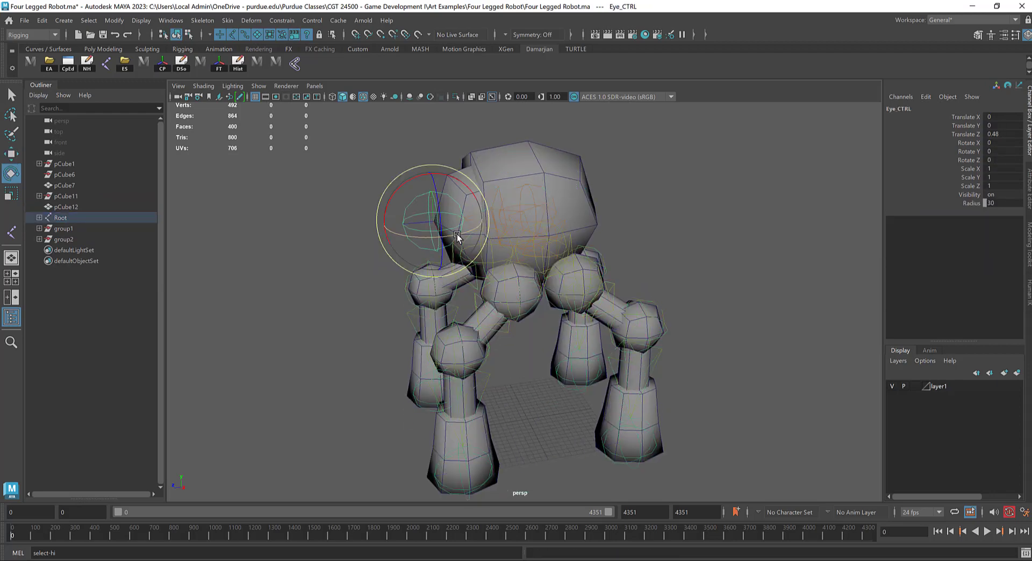
left_click_drag(571, 188, 535, 219, "alt")
left_click(543, 221)
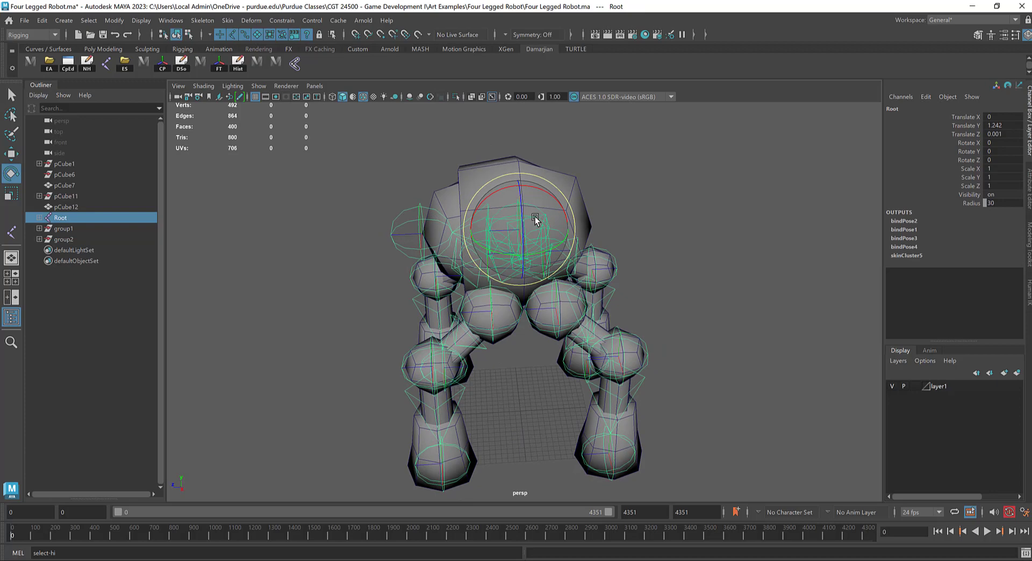
key("w")
left_click(437, 232)
left_click_drag(451, 231, 444, 229, "alt")
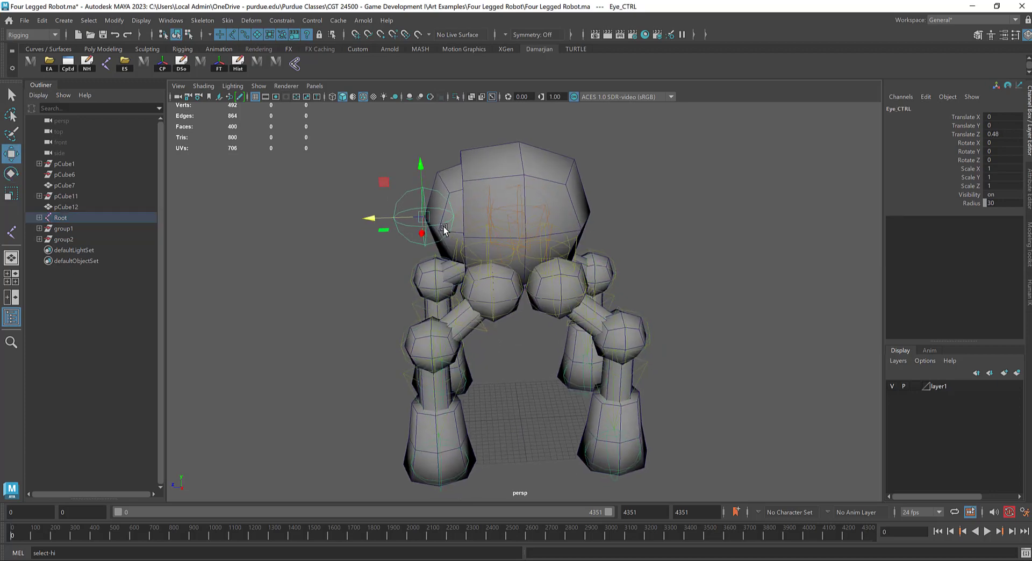
left_click(480, 204)
left_click(479, 204)
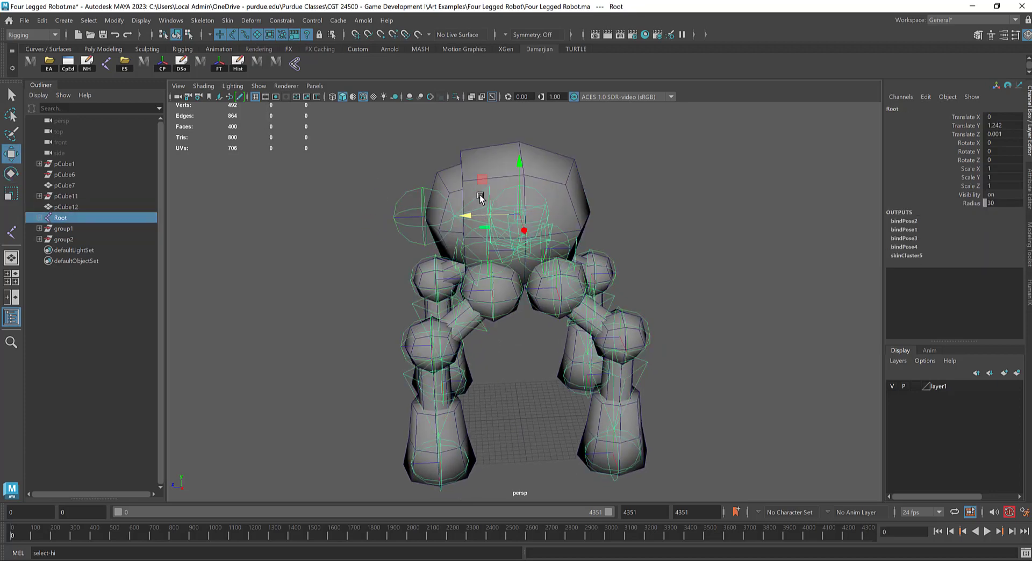
scroll(489, 191, "up", 2)
left_click(466, 190)
left_click(467, 190)
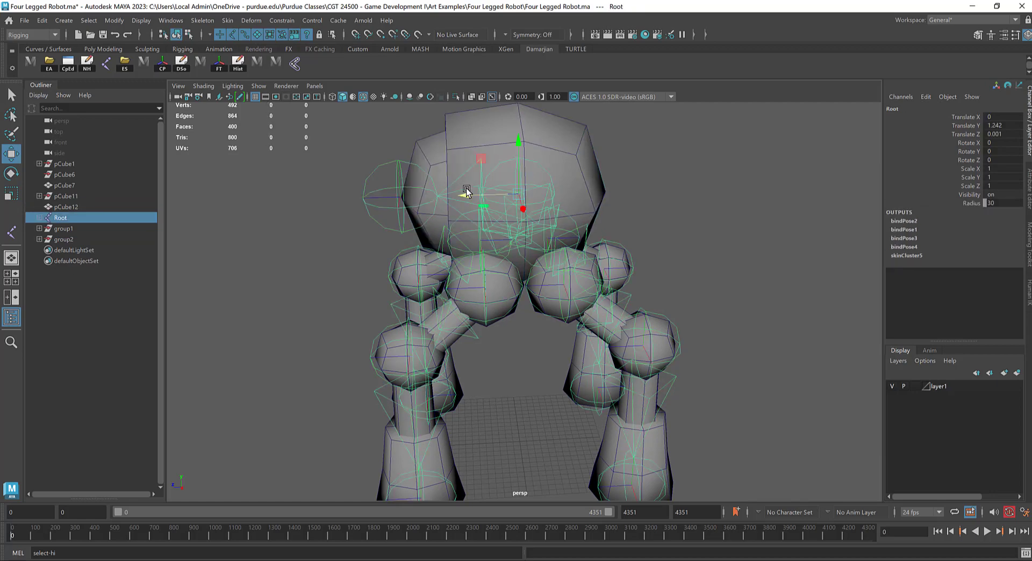
Step: Duplicate the Eye_CTRL joint, try the copy at different distances in front of the body, and undo the trial moves
left_click(400, 219)
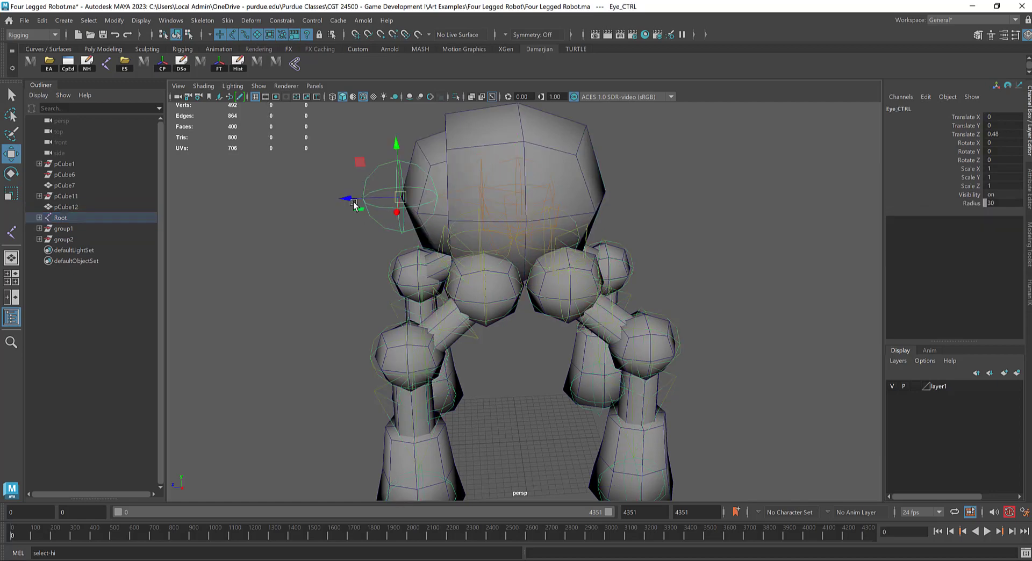
mouse_move(354, 202)
left_mouse_down()
mouse_move(409, 203)
mouse_move(291, 206)
left_mouse_up()
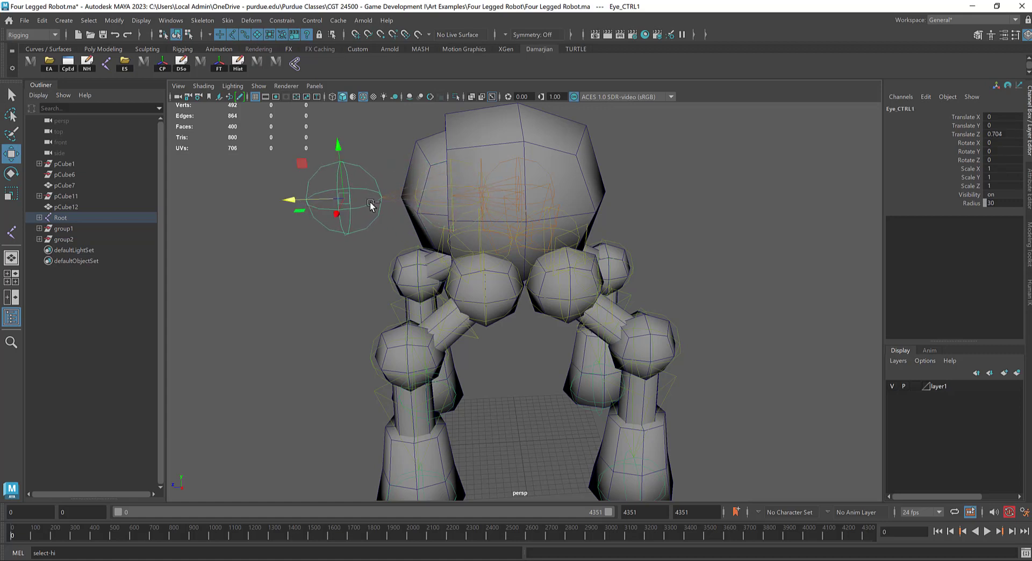
key("ctrl+z")
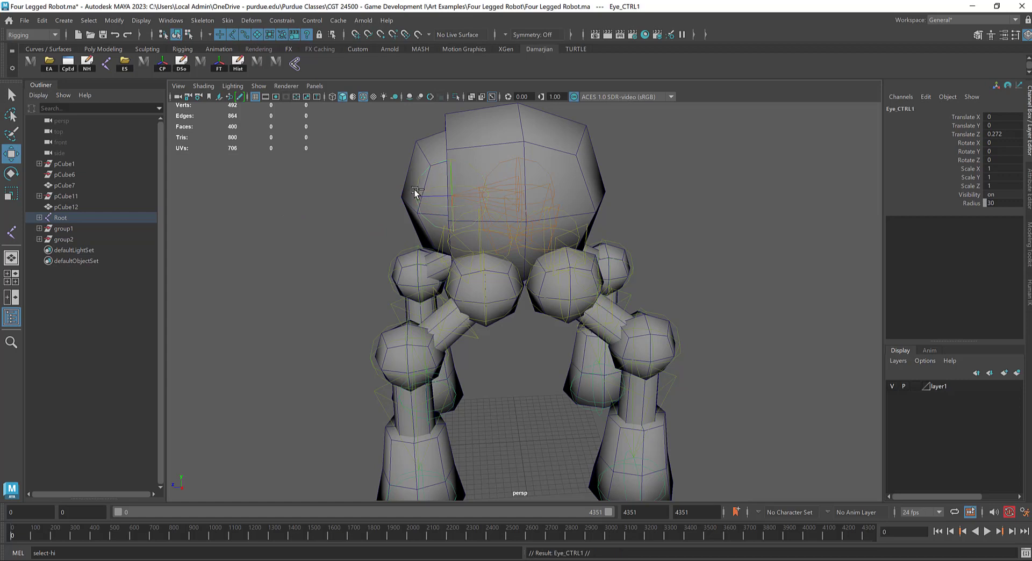
left_click(423, 173)
left_click_drag(403, 198, 251, 224)
left_click_drag(366, 181, 371, 226)
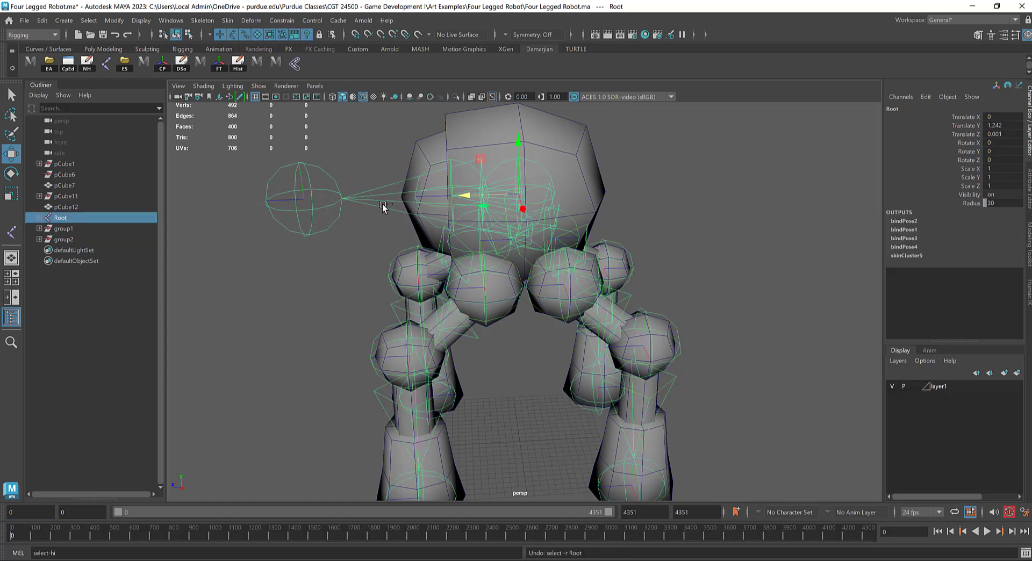
key("ctrl+z")
key("ctrl+z")
key("ctrl+z")
Step: Try the duplicated Eye_CTRL1 joint above the body and delete it
left_click(468, 160)
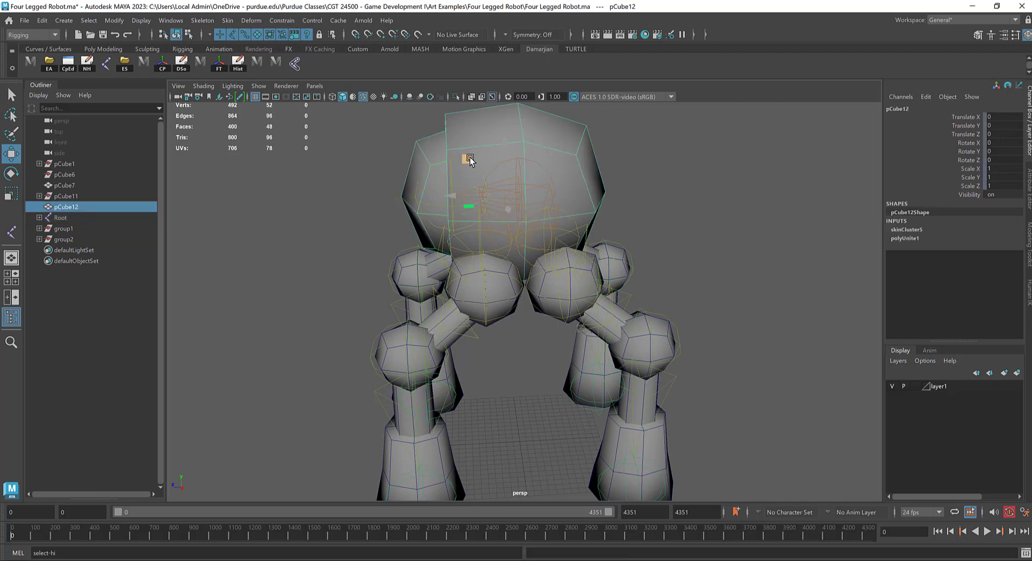
left_click(475, 185)
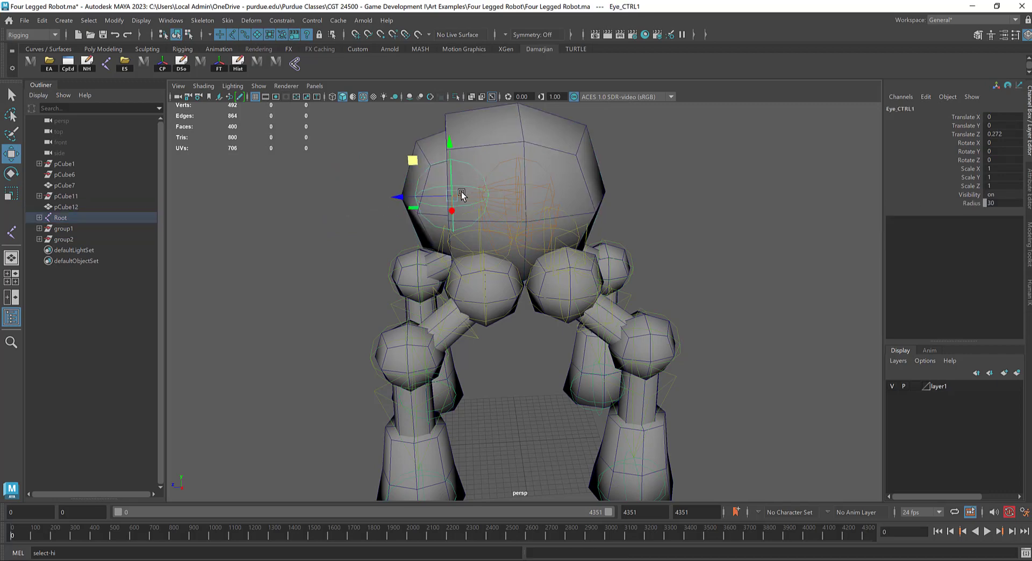
left_click_drag(452, 195, 515, 108)
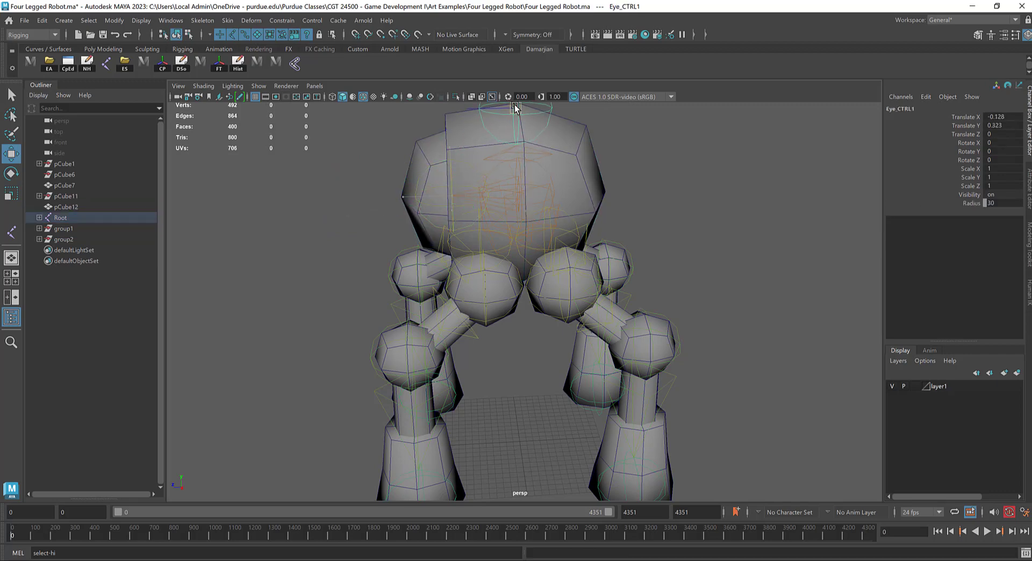
left_click(526, 153)
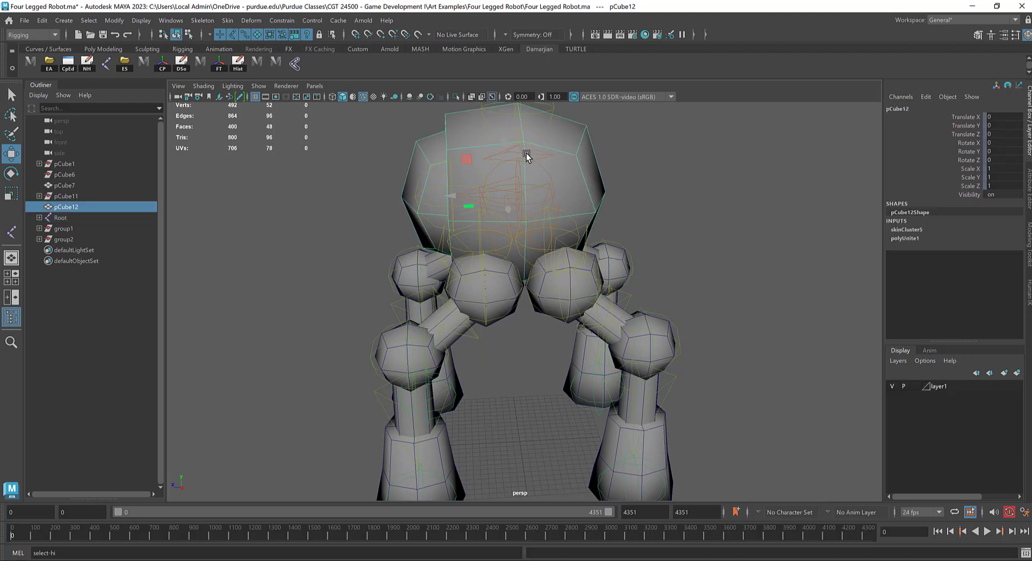
left_click_drag(505, 187, 520, 173, "alt")
scroll(520, 174, "down", 2)
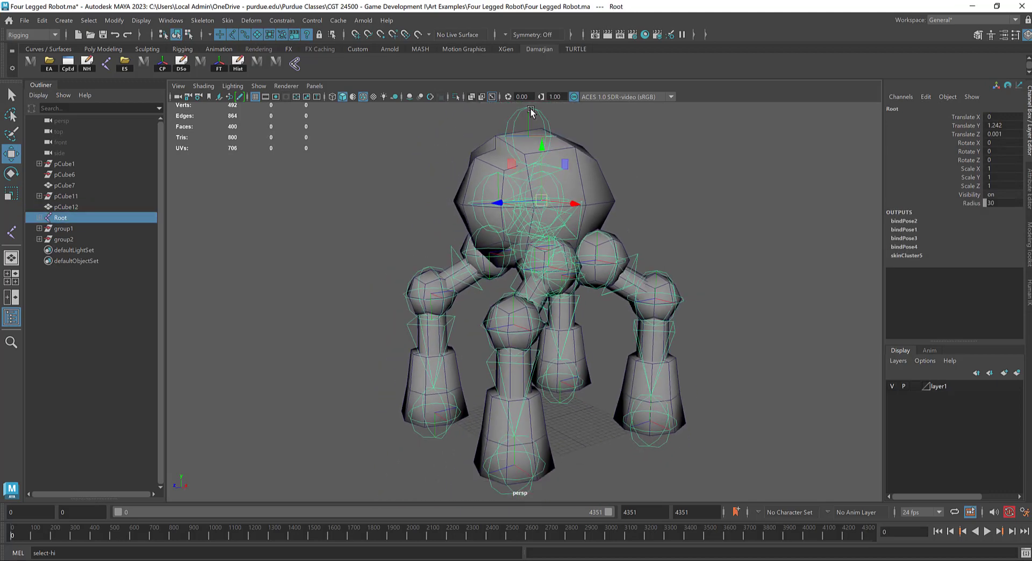
left_click(529, 110)
left_click(582, 122)
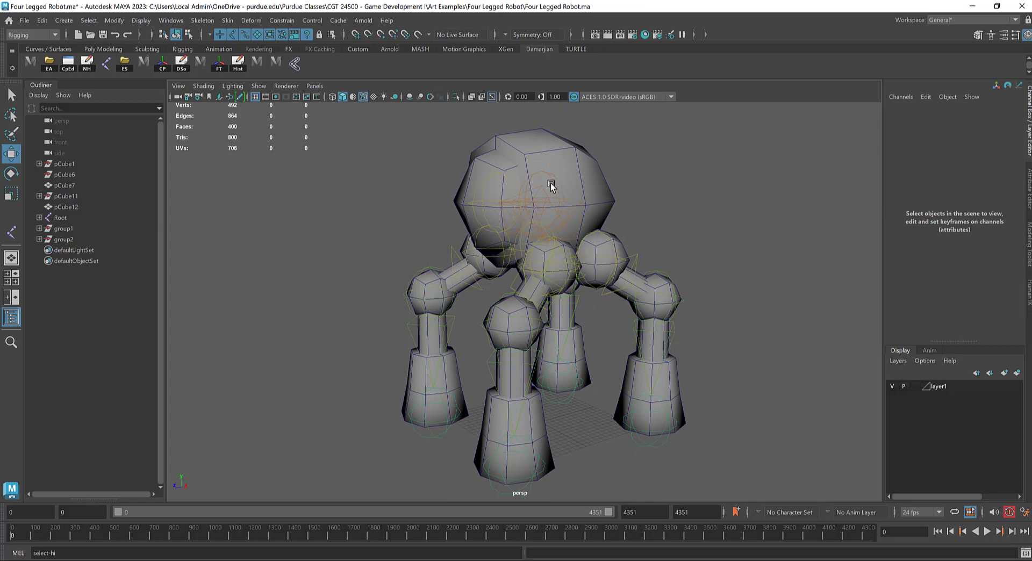
Step: Try moving the Eye_CTRL joint freely and sideways at the front of the body, undoing these moves
left_click_drag(551, 182, 547, 188, "alt")
left_click(552, 207)
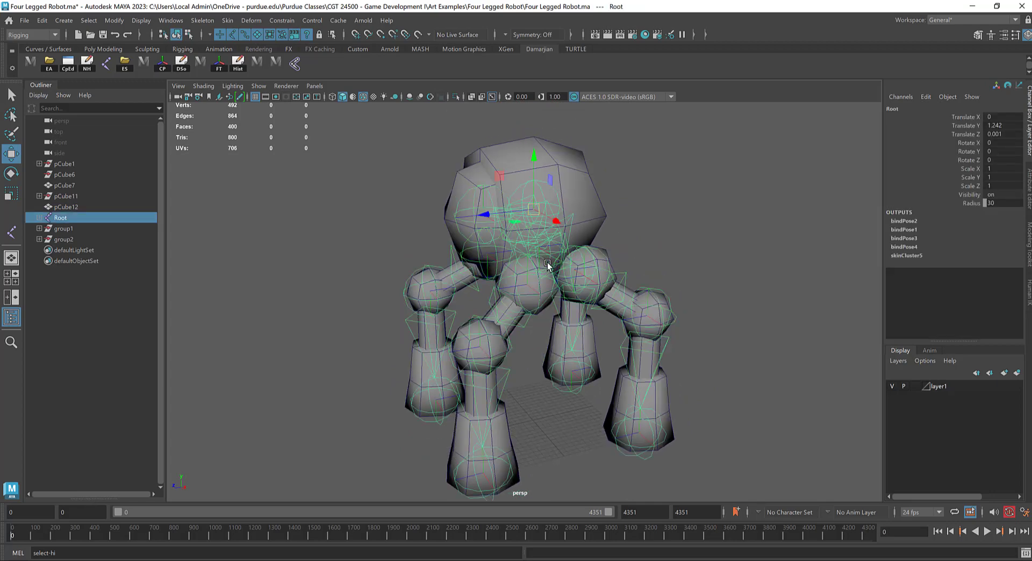
left_click_drag(547, 265, 469, 195, "alt")
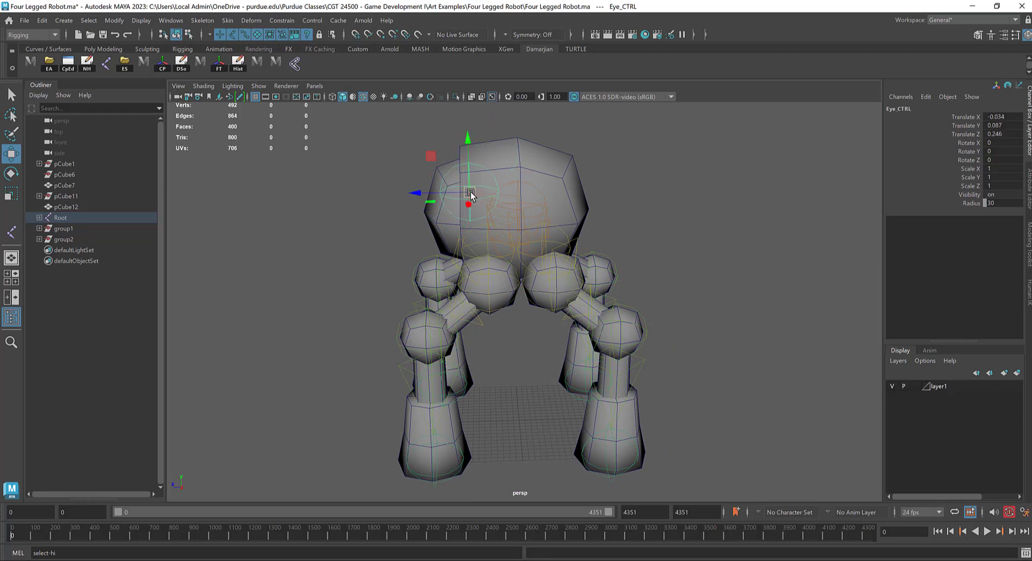
key("ctrl+z")
mouse_move(441, 228)
left_mouse_down()
mouse_move(392, 212)
mouse_move(425, 240)
left_mouse_up()
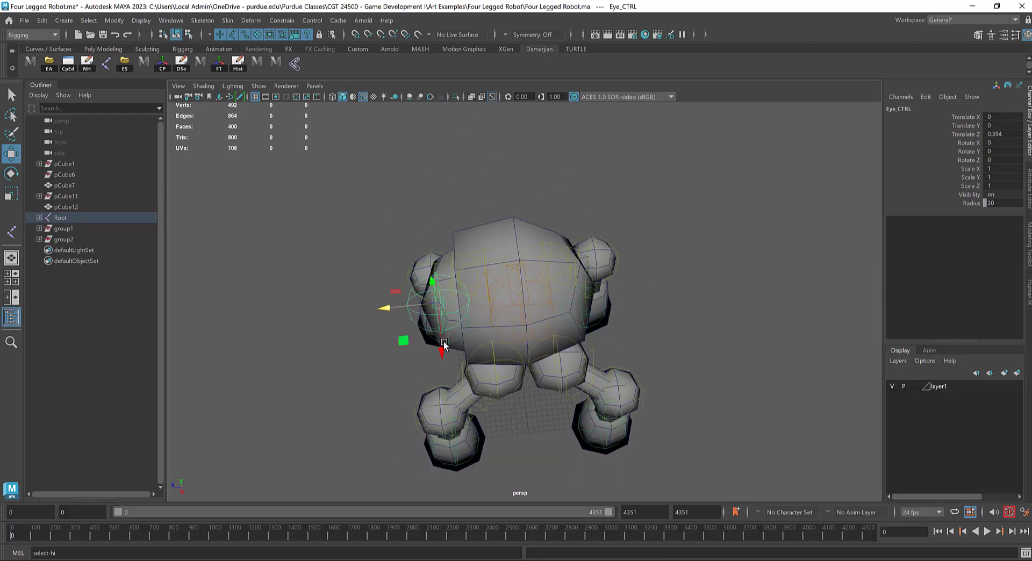
mouse_move(442, 347)
left_mouse_down()
mouse_move(437, 272)
mouse_move(440, 339)
left_mouse_up()
key("ctrl+z")
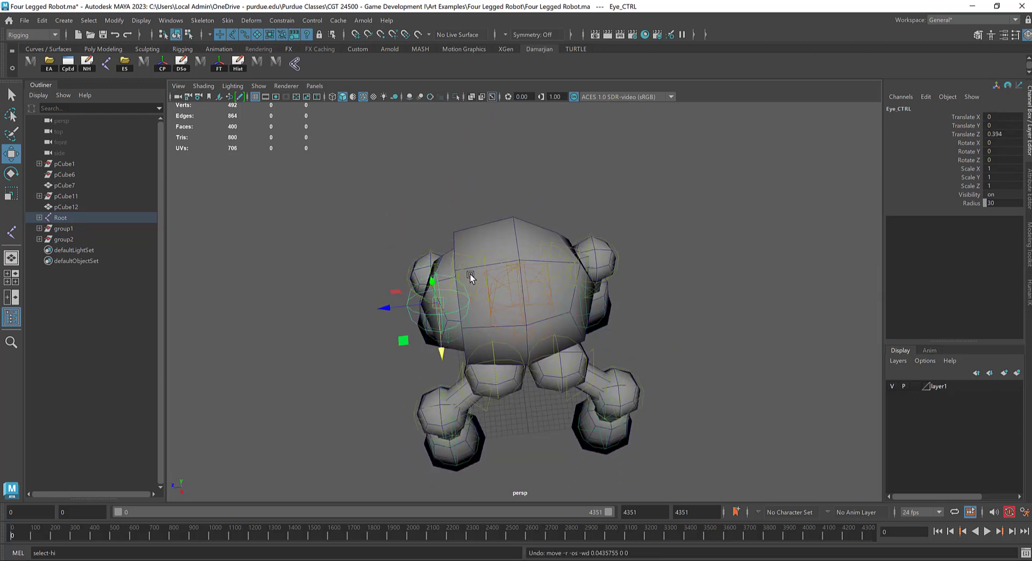
Step: Move the Eye_CTRL joint along its Z axis to Translate Z 0.453 at the front of the body
left_click_drag(526, 305, 365, 188, "alt")
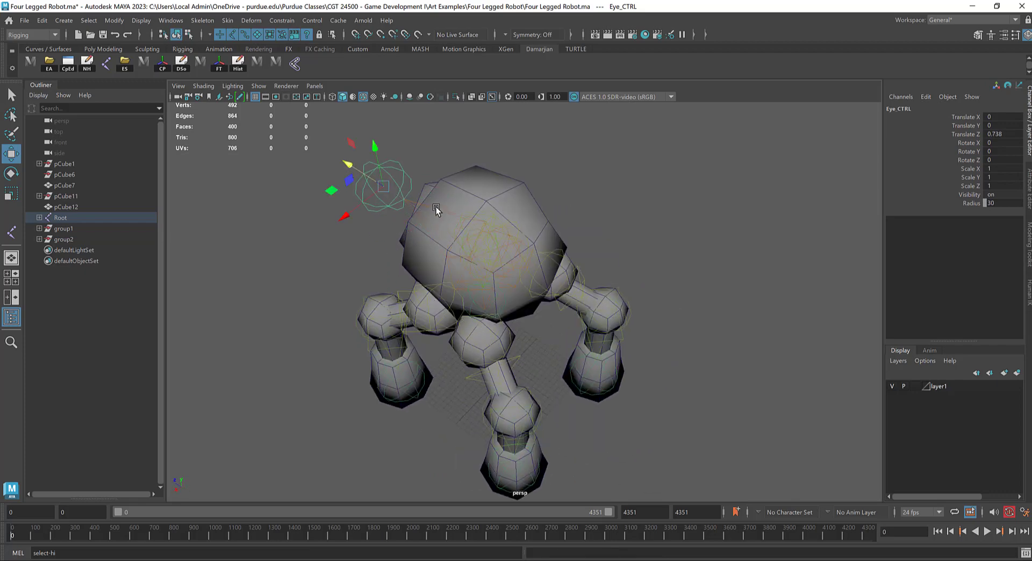
left_click_drag(430, 223, 380, 246, "alt")
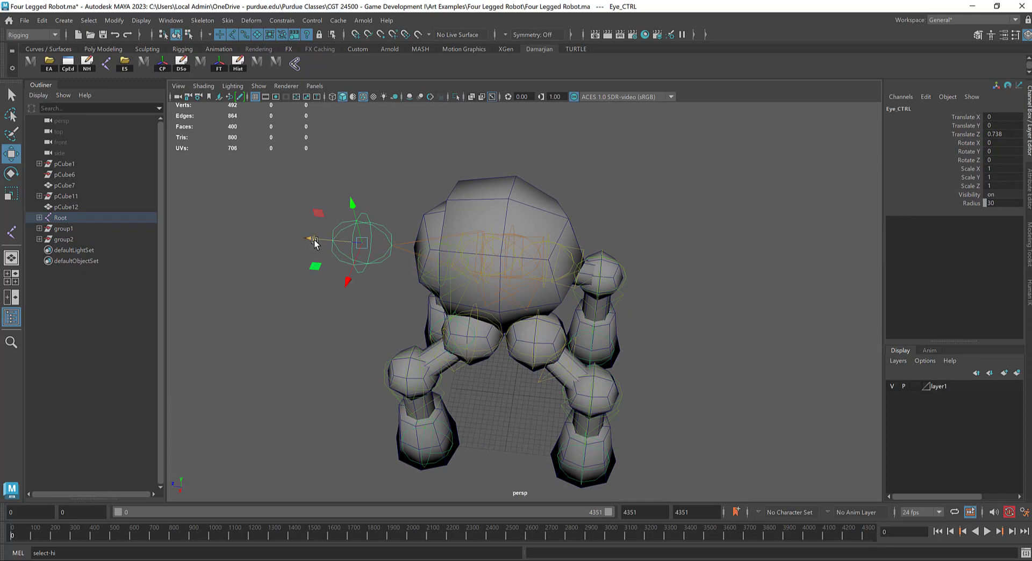
left_click_drag(314, 243, 366, 244)
Step: In the left view, create a single joint in front of the Eye_CTRL joint and set its radius to 30
key("space")
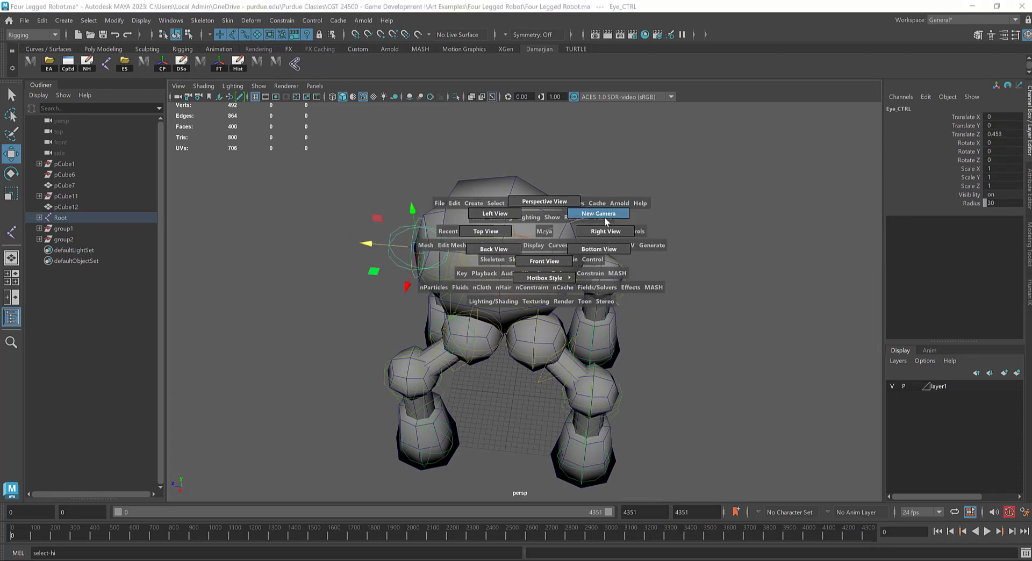
left_click_drag(605, 217, 494, 213)
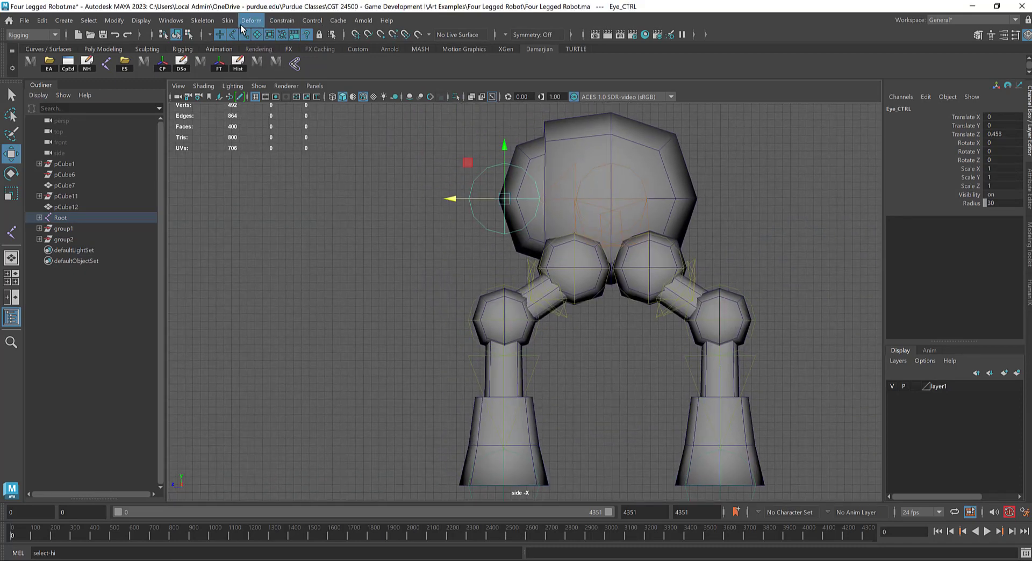
left_click(202, 20)
left_click(218, 32)
left_click(422, 197)
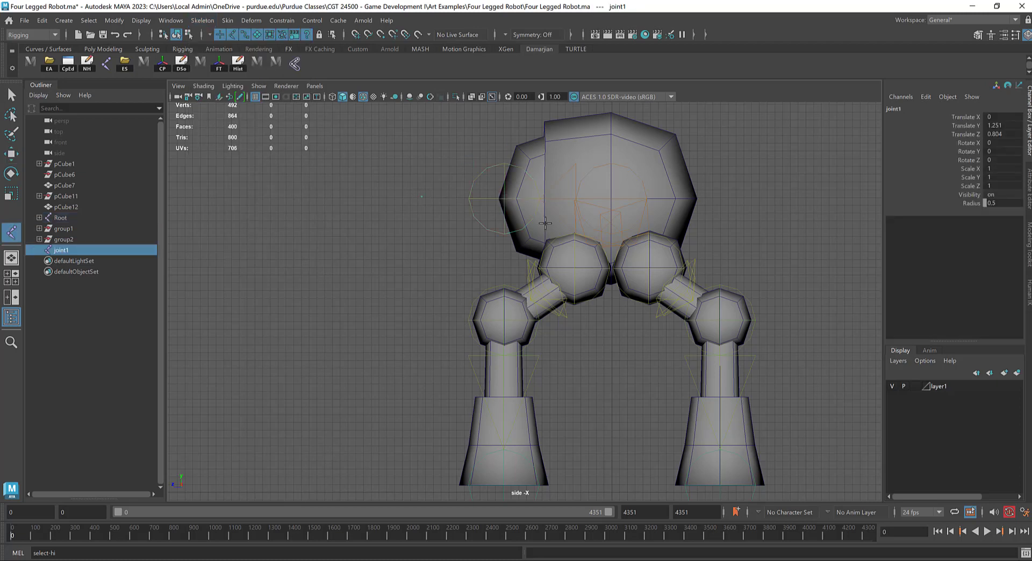
type("30")
key("Return")
Step: Return to the perspective view and parent the new joint1 under the Eye_CTRL joint
left_click_drag(578, 236, 567, 214, "alt")
key("space")
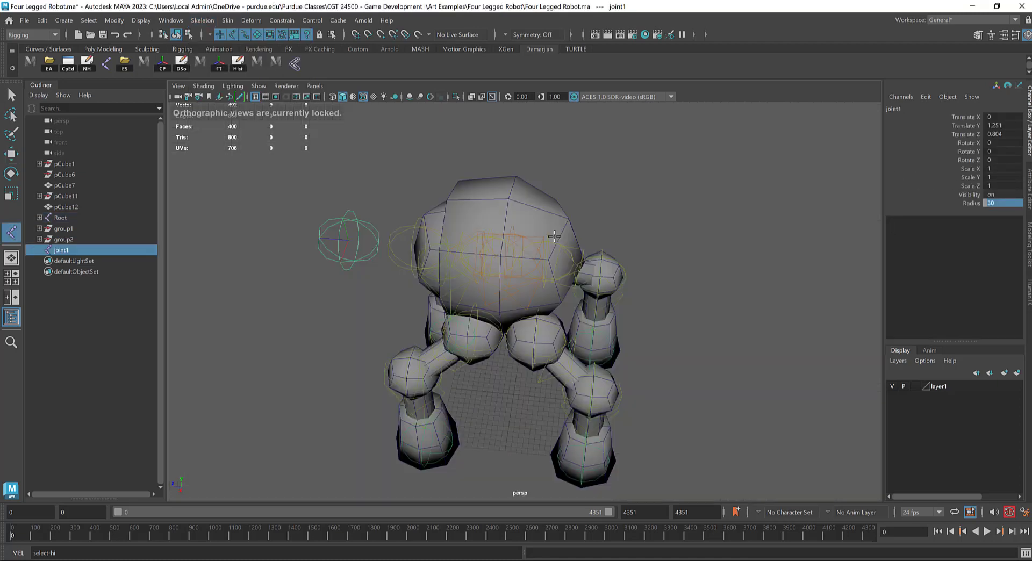
left_click_drag(548, 255, 399, 278, "alt")
key("w")
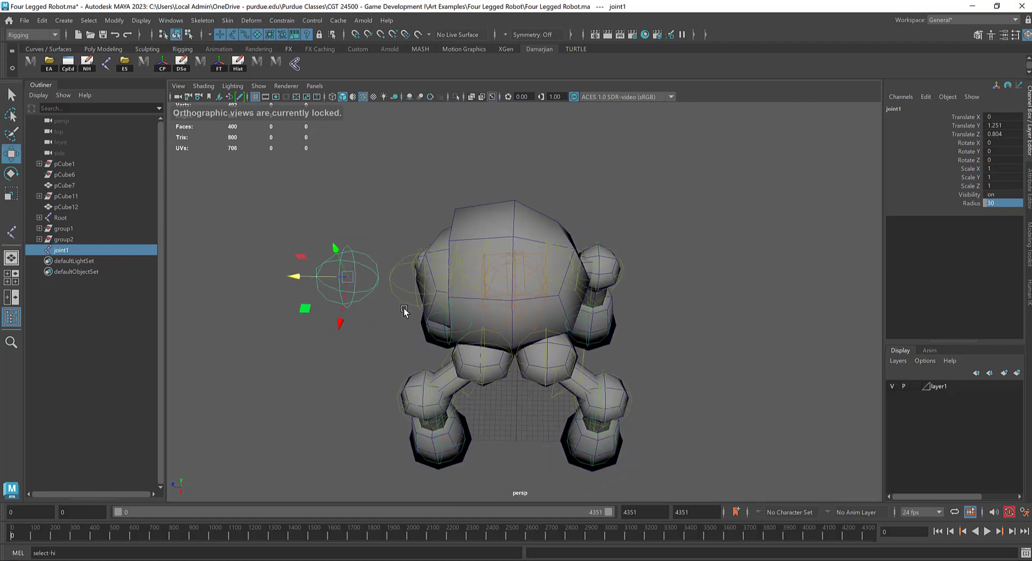
left_click(395, 271)
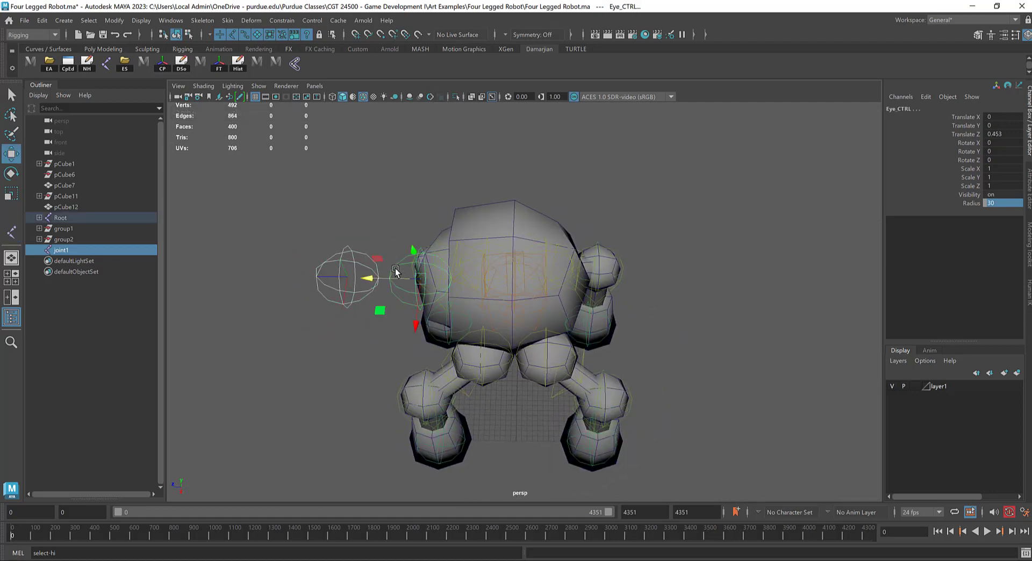
key("p")
Step: Rotate the Eye_CTRL joint to test how its child joint follows and undo the rotation
left_click(403, 279)
key("e")
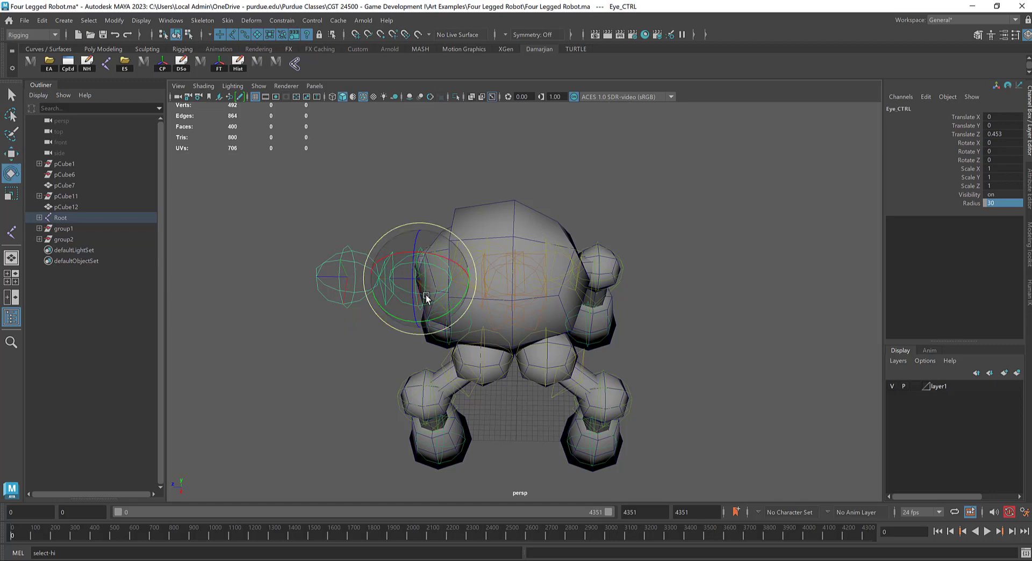
left_click_drag(401, 323, 434, 262)
key("ctrl+z")
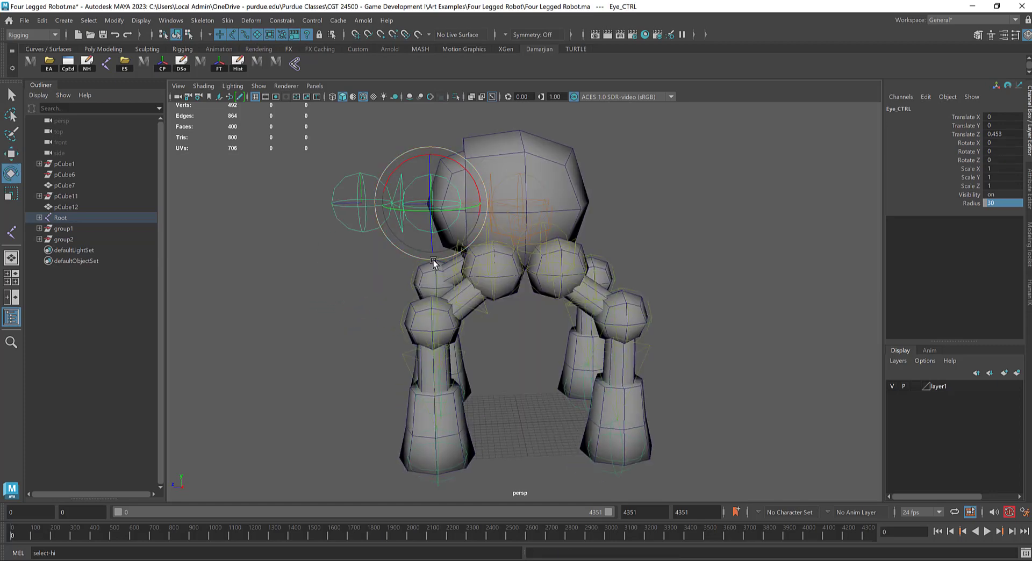
Step: Move Eye_CTRL to Translate Y 0.151 and Translate Z 0, and its child joint1 out to Translate Z 0.529
key("w")
left_click_drag(394, 207, 472, 208)
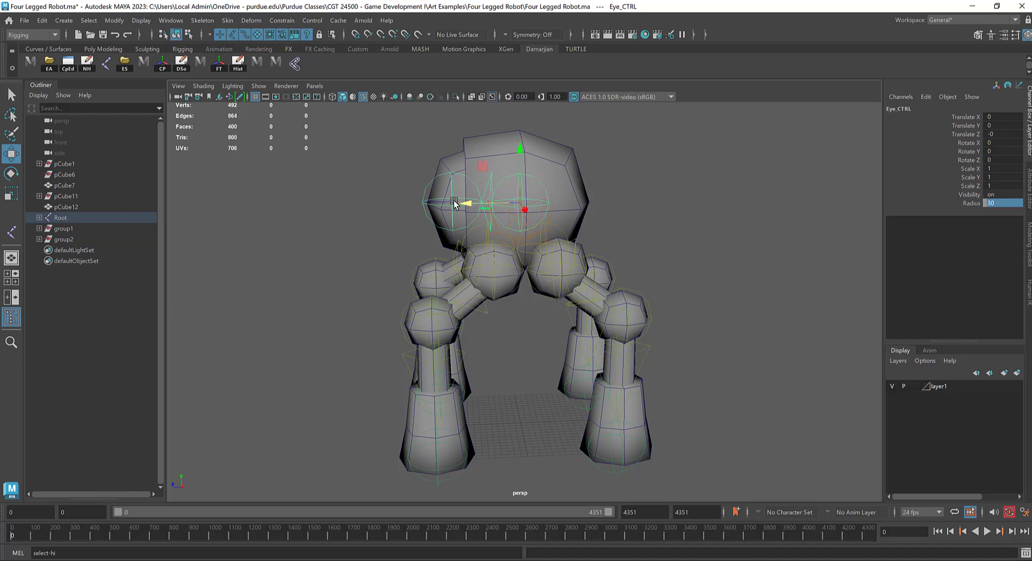
left_click_drag(524, 163, 526, 127)
left_click_drag(417, 158, 358, 173)
key("ctrl+z")
key("ctrl+z")
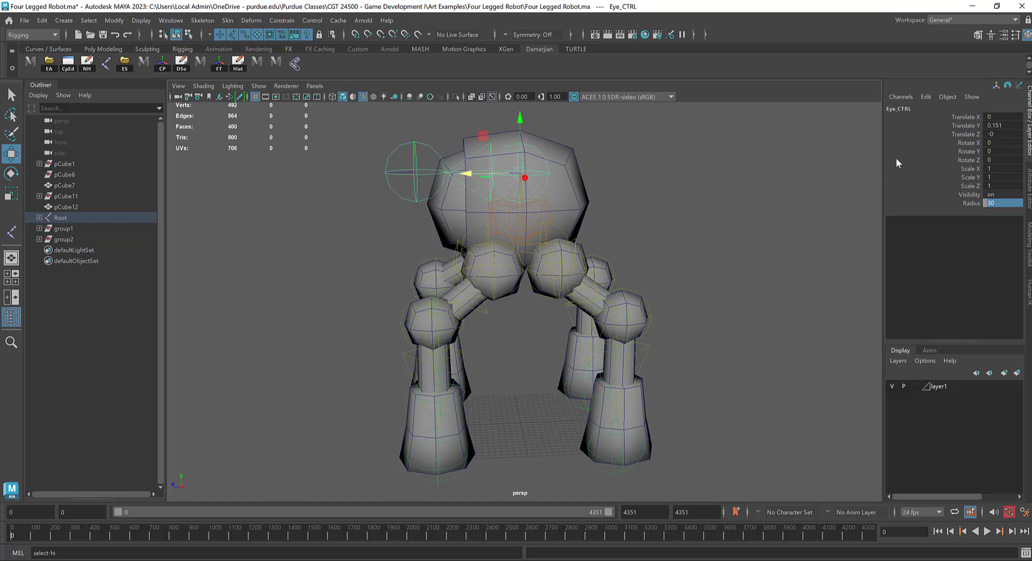
Step: Rename joint1, the child joint in front of the body, as Eye_CTRL
left_click(420, 172)
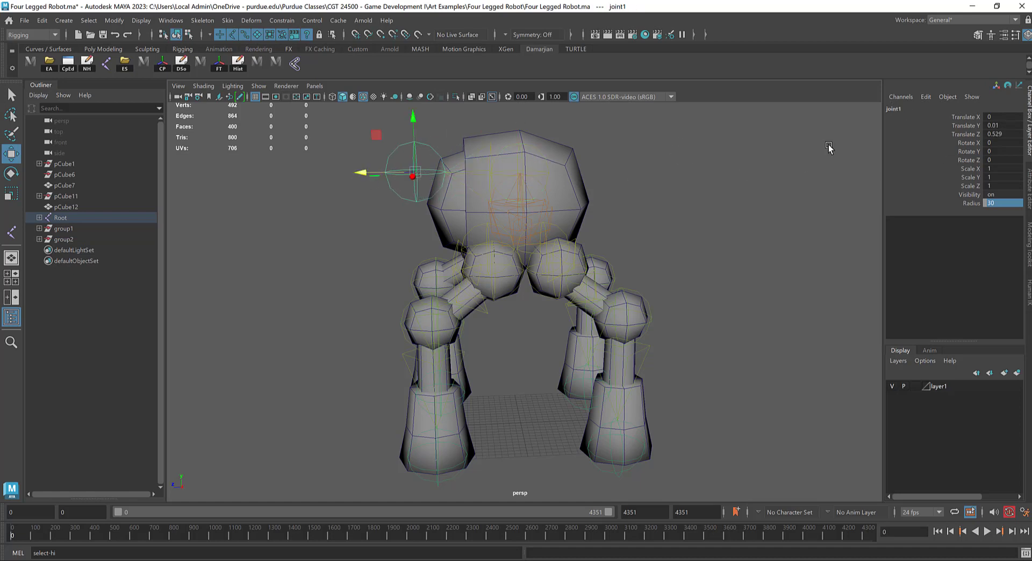
left_click(921, 110)
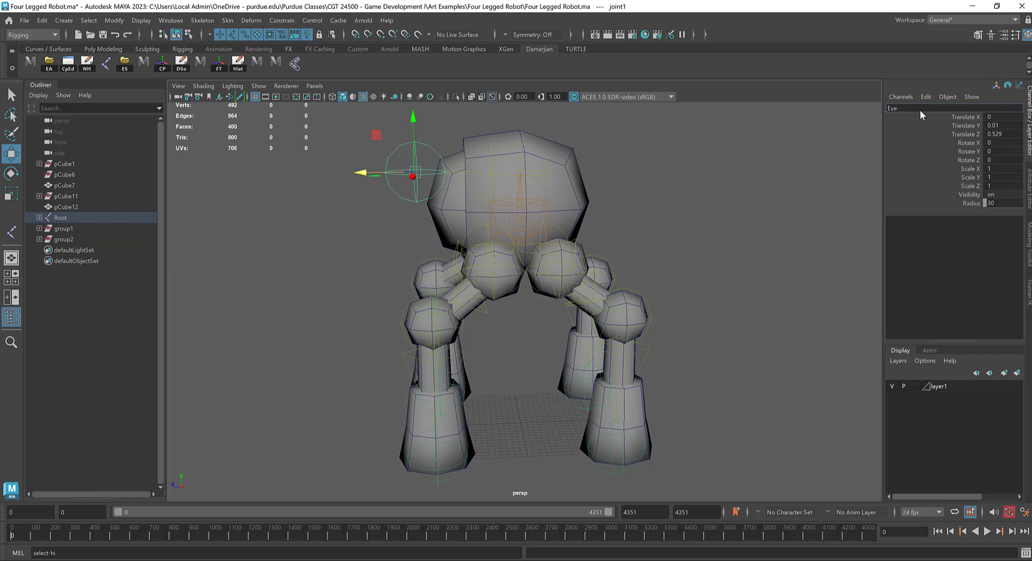
type("Eye_CTRL")
key("Return")
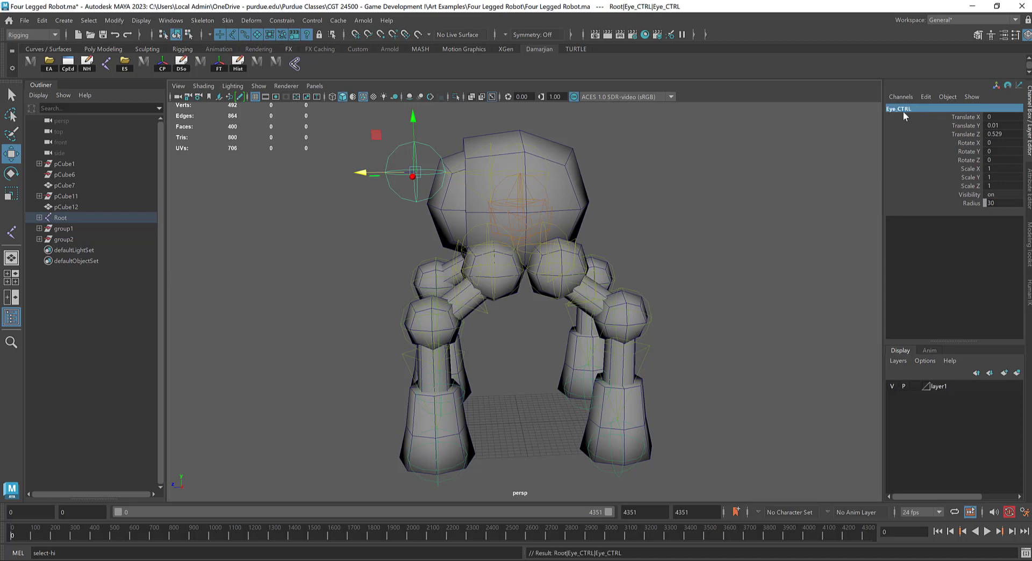
Step: Rename the parent of the new Eye_CTRL joint, inside the body, as Head
key("Up")
left_click(908, 108)
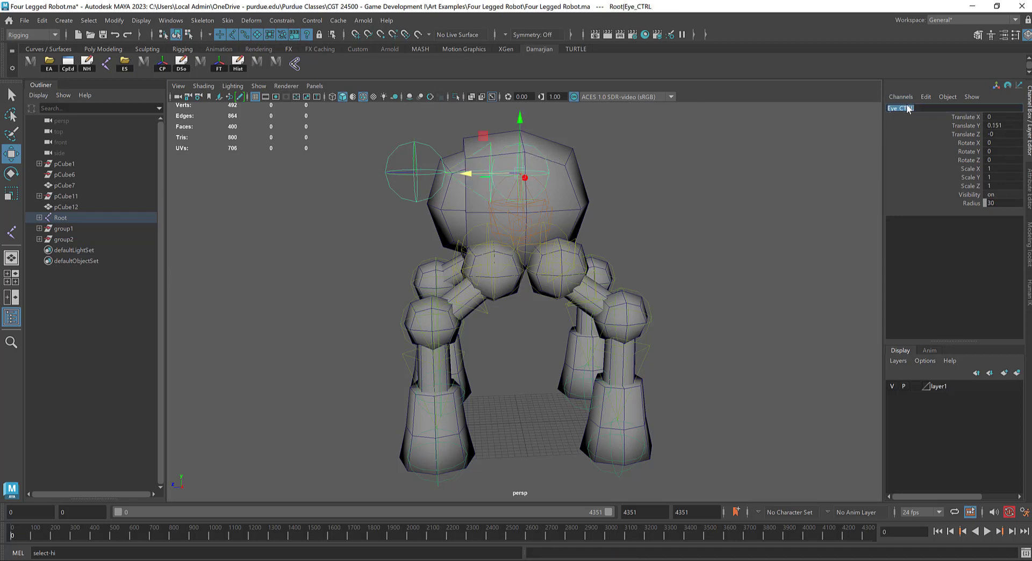
type("Head")
key("Return")
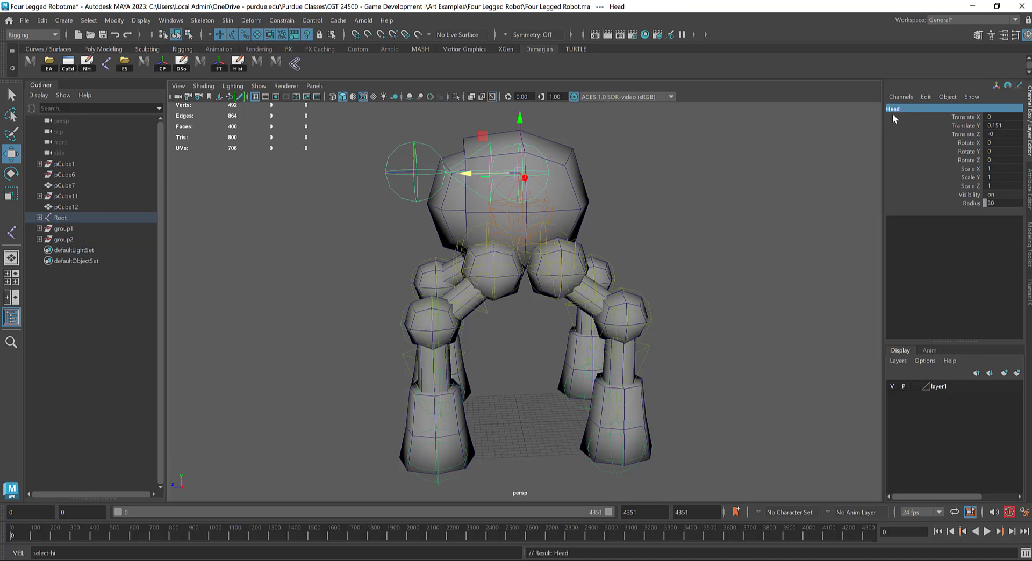
Step: Bind the body mesh pCube12 to the Head joint with a smooth bind
left_click(572, 183)
left_click(547, 161, "shift")
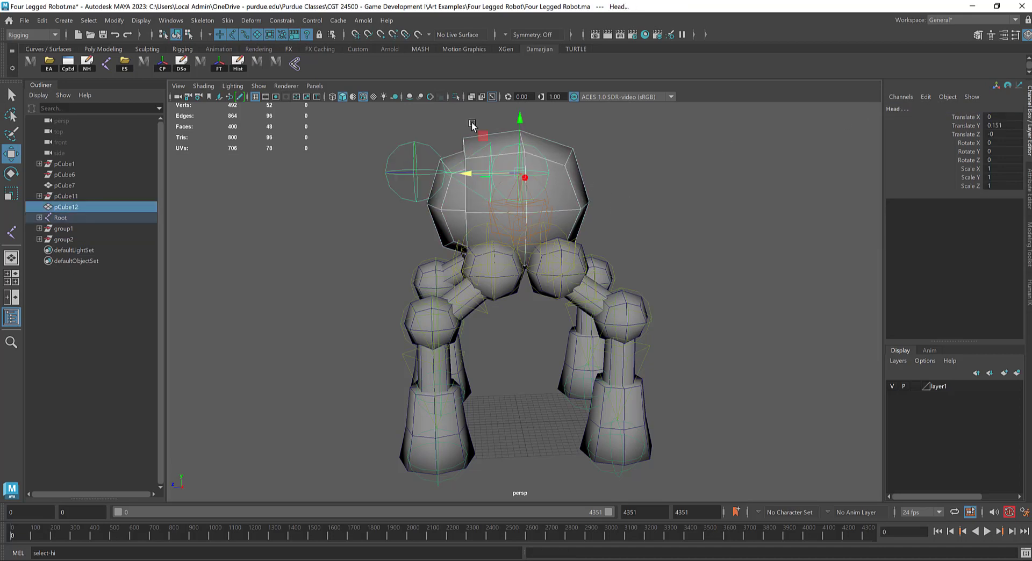
left_click(295, 64)
Step: Delete the construction history of the body mesh pCube12, including its skin cluster
left_click(574, 166)
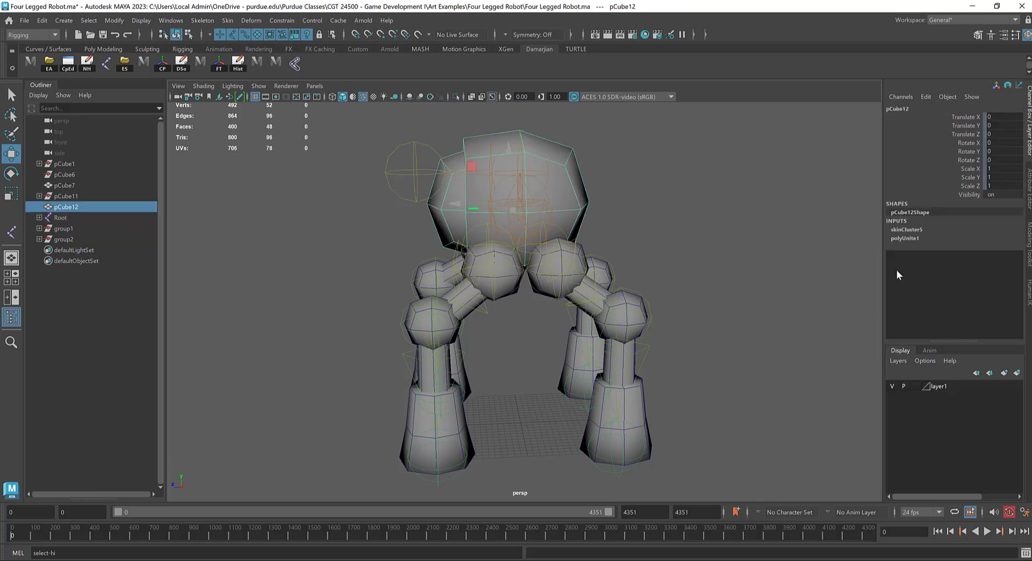
left_click(45, 21)
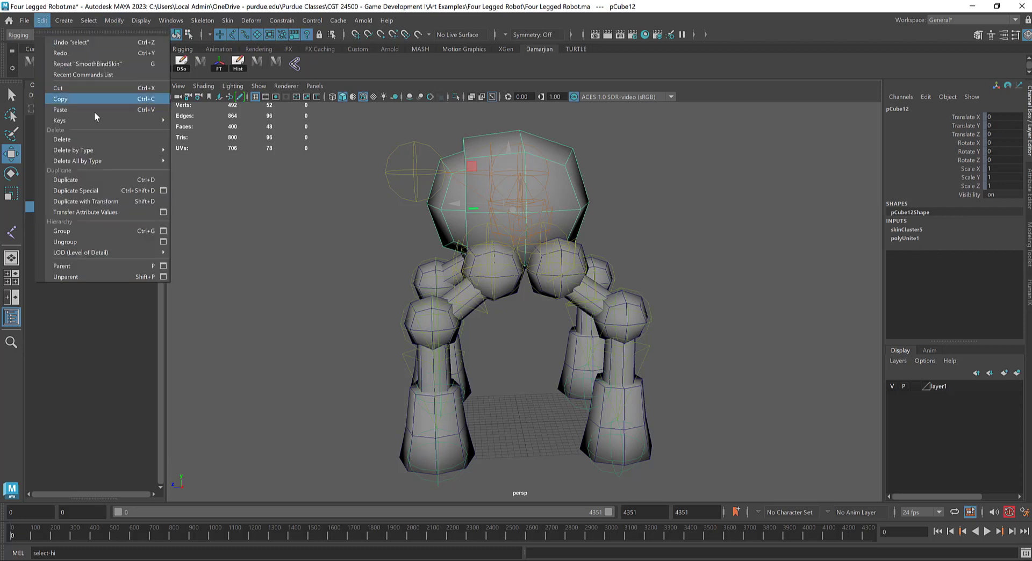
mouse_move(127, 154)
left_click(197, 151)
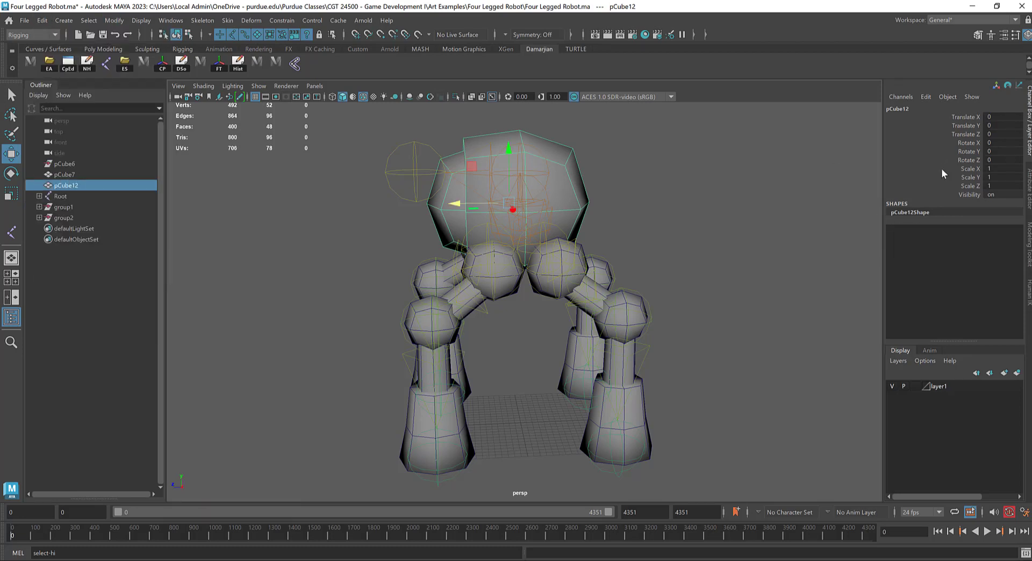
left_click(550, 160)
left_click(590, 175)
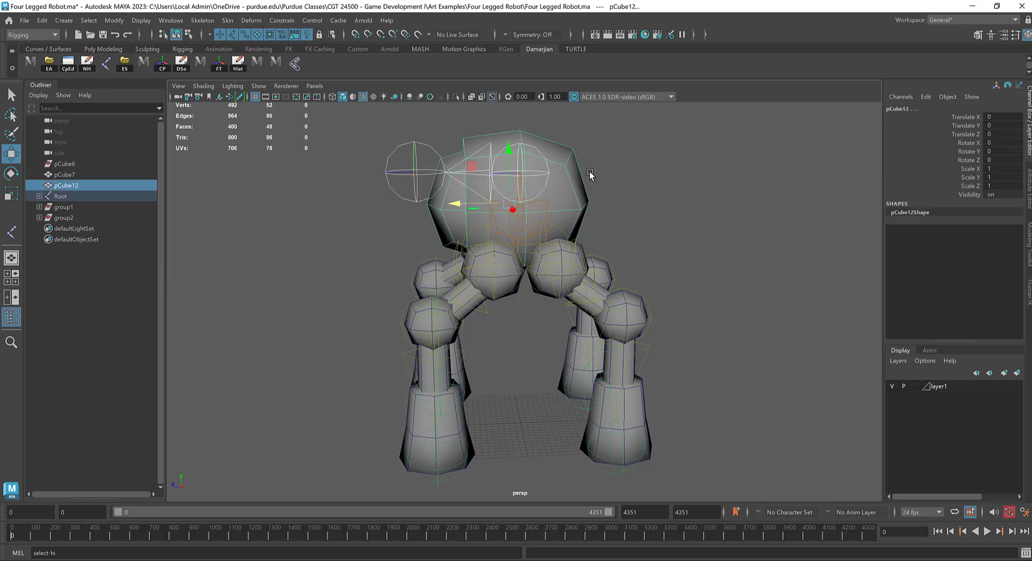
left_click(225, 21)
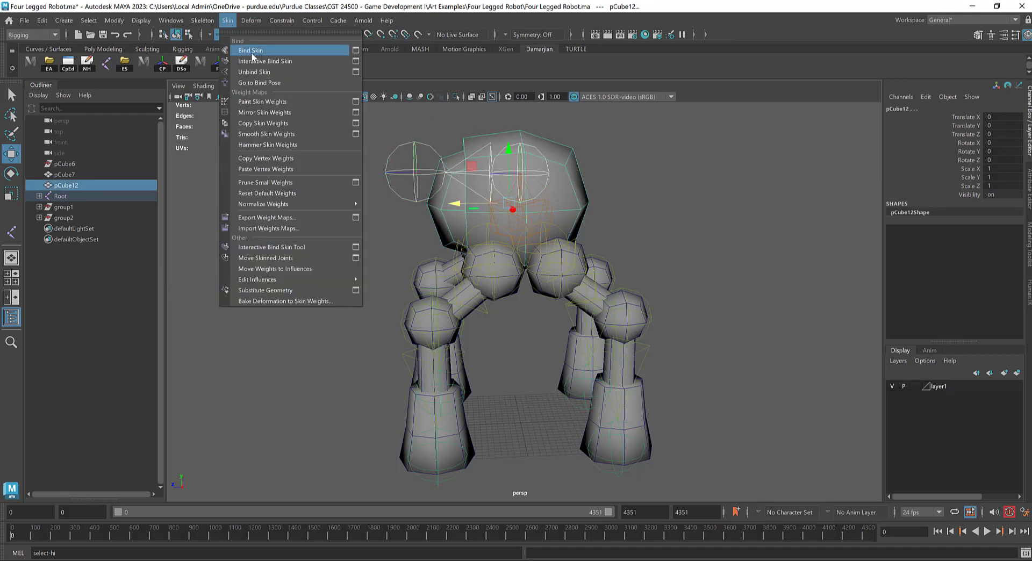
left_click(592, 138)
left_click(540, 153)
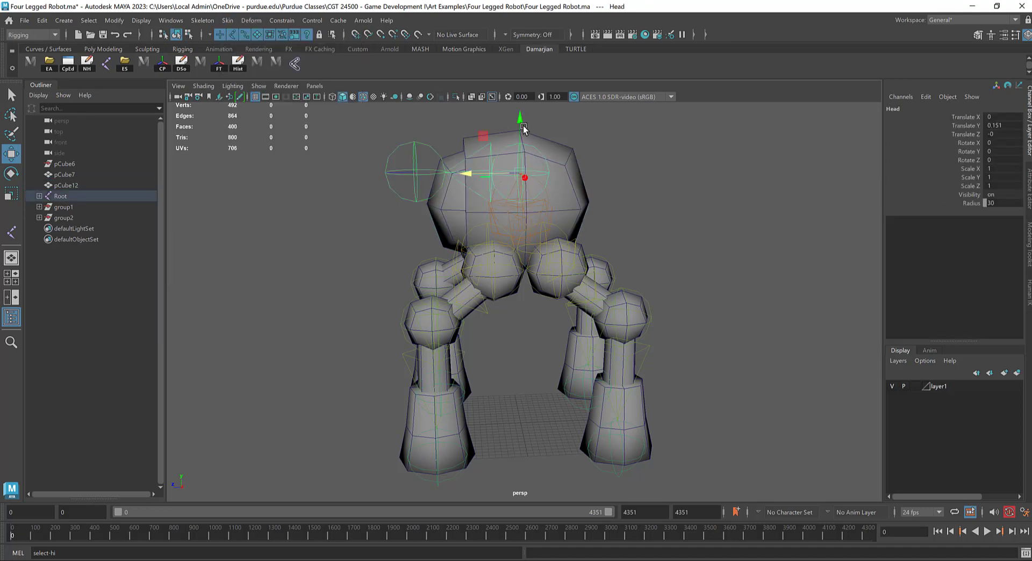
Step: Try a higher position for the Head joint inside the body, above the Root joint
mouse_move(521, 124)
left_mouse_down()
mouse_move(523, 151)
mouse_move(520, 136)
left_mouse_up()
left_click_drag(469, 163, 544, 192, "alt")
left_click(562, 216)
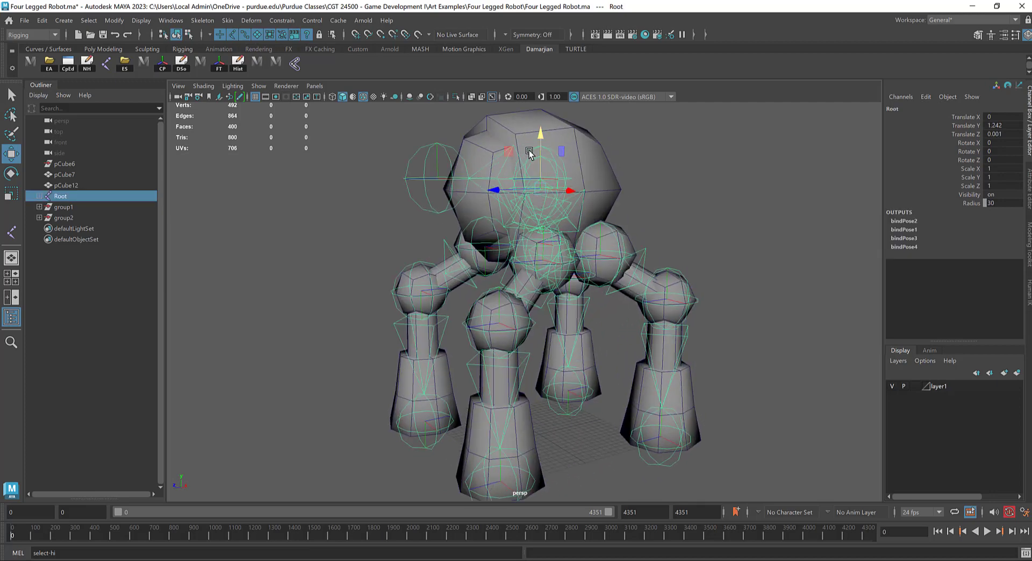
left_click(530, 153)
left_click_drag(542, 125, 549, 82)
Step: Lower only the Root joint's pivot to Translate Y 0.965, leaving the leg joints in place
left_click(560, 172)
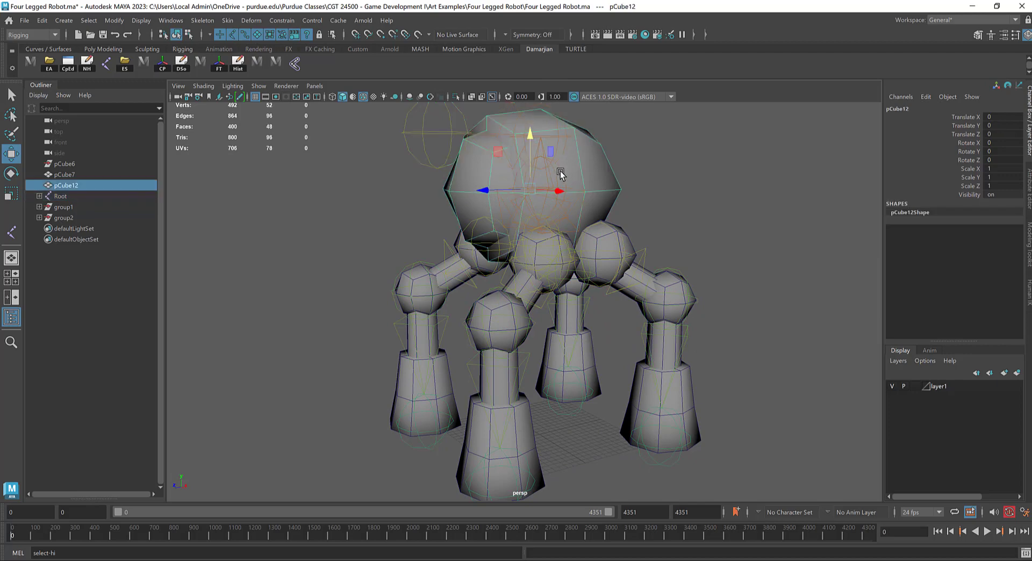
left_click(555, 178)
left_click_drag(491, 196, 509, 190, "alt")
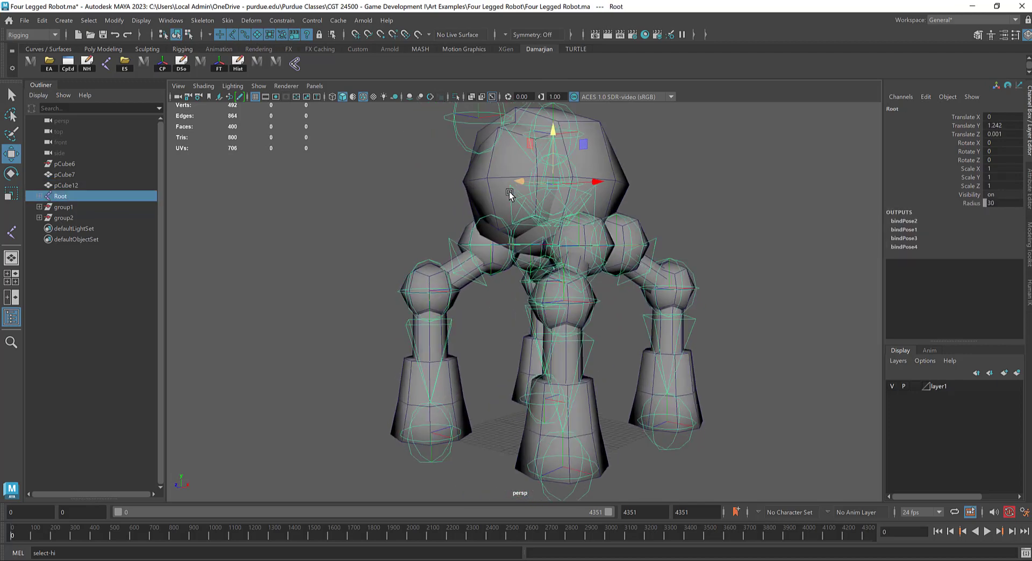
key("d")
left_click_drag(554, 136, 507, 138)
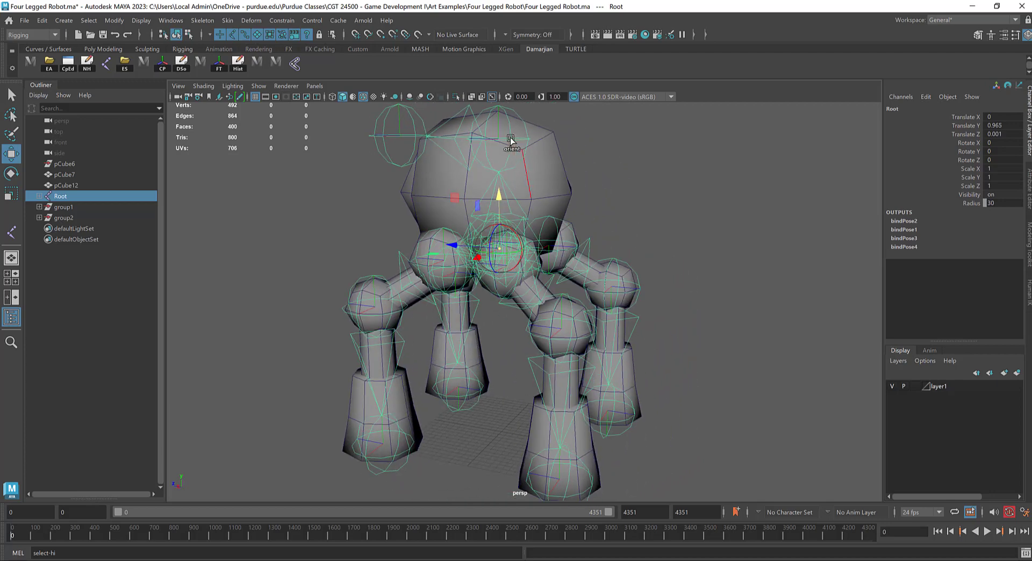
Step: Lower the Head joint to Translate Y 0.269, near the middle of the body
left_click(531, 126)
key("d")
middle_click_drag(530, 142, 548, 168, "alt")
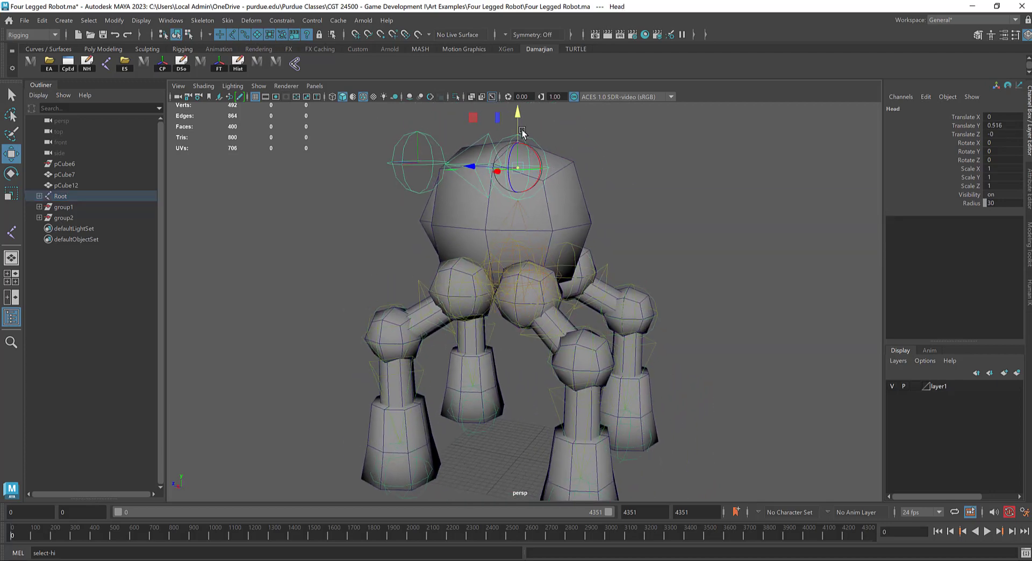
left_click_drag(518, 120, 518, 167)
Step: Bind the body mesh pCube12 to the repositioned Head joint
mouse_move(518, 171)
left_mouse_down("alt")
mouse_move(554, 163)
mouse_move(536, 162)
left_mouse_up("alt")
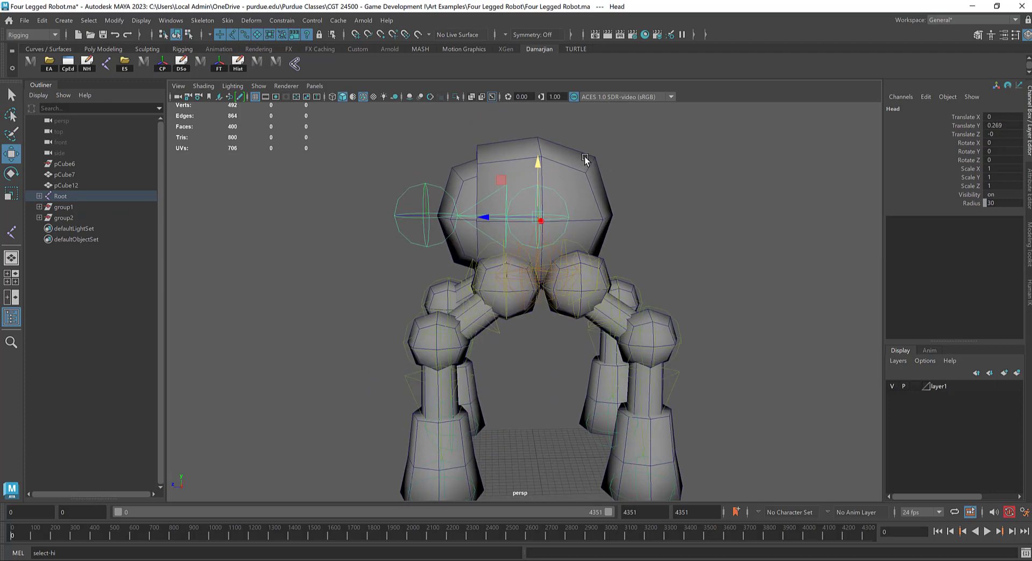
left_click(506, 194)
key("ctrl+z")
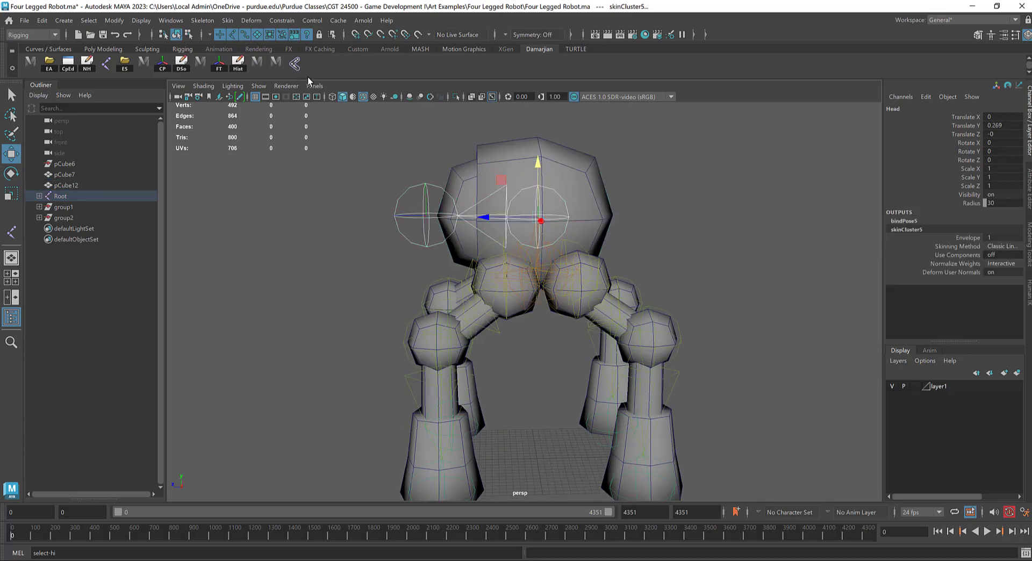
Step: Rotate the Head joint freely to test how the bound body mesh follows and undo the rotations
left_click(565, 200)
key("e")
left_click_drag(611, 214, 503, 257, "alt")
key("ctrl+z")
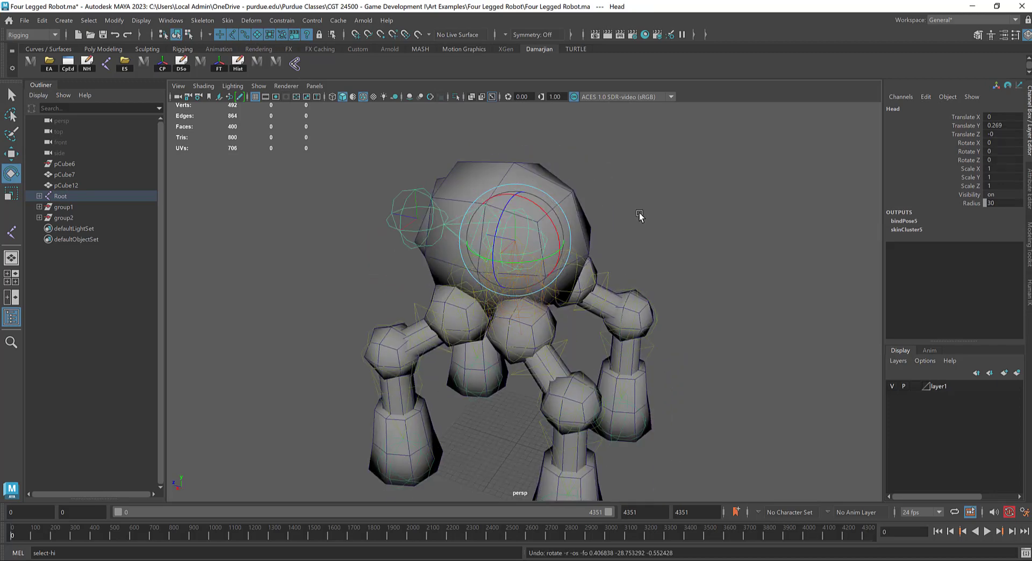
key("ctrl+z")
left_click_drag(662, 187, 691, 208, "alt")
key("ctrl+z")
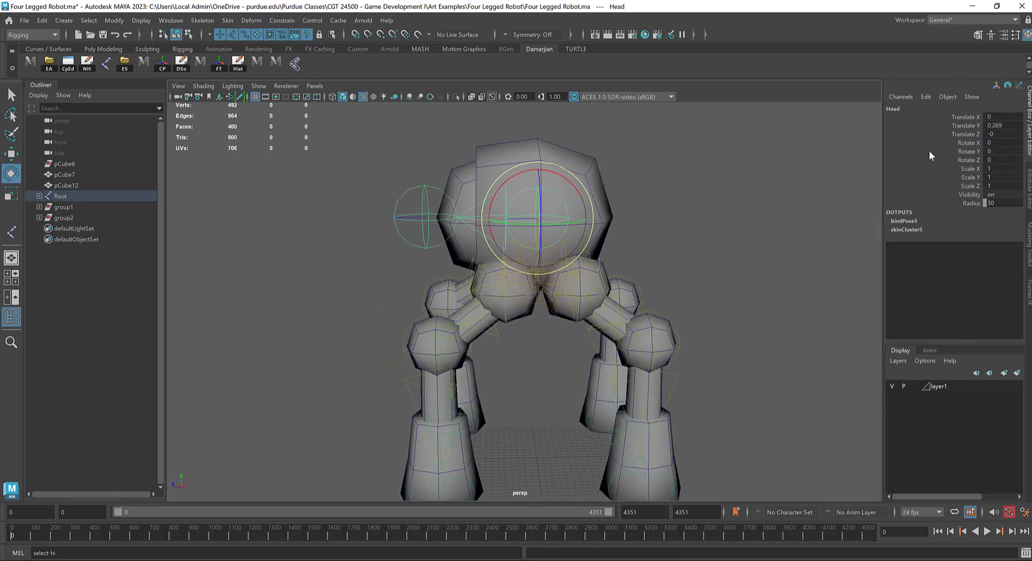
Step: Test the Head joint's Rotate Y and Rotate Z channels on the body and undo each rotation
left_click(959, 152)
mouse_move(863, 177)
middle_mouse_down()
mouse_move(778, 193)
mouse_move(855, 188)
middle_mouse_up()
right_click_drag(855, 187, 694, 226, "alt")
left_click_drag(693, 226, 715, 243, "alt")
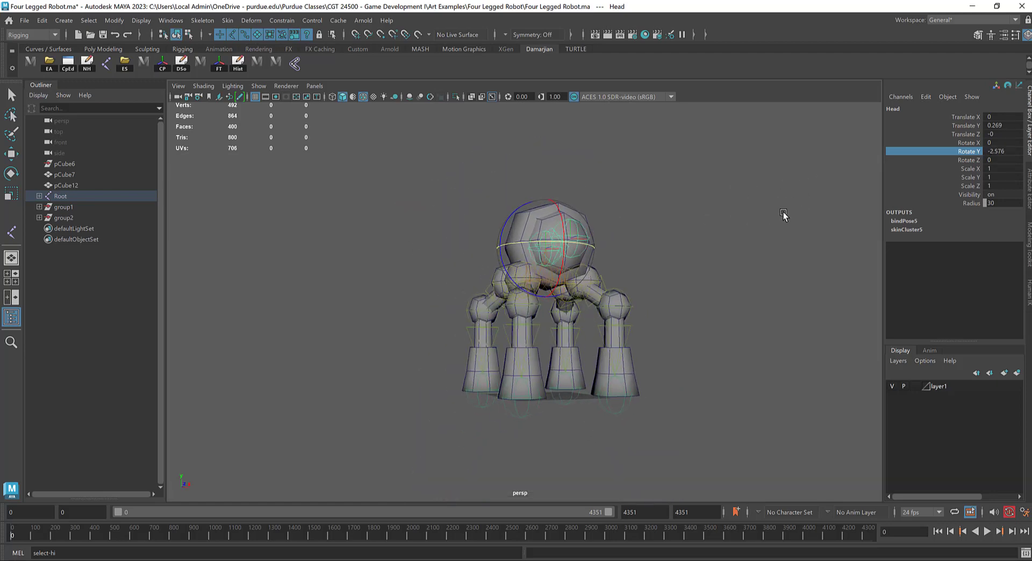
key("ctrl+z")
middle_click_drag(716, 243, 951, 192)
key("ctrl+z")
left_click(968, 160)
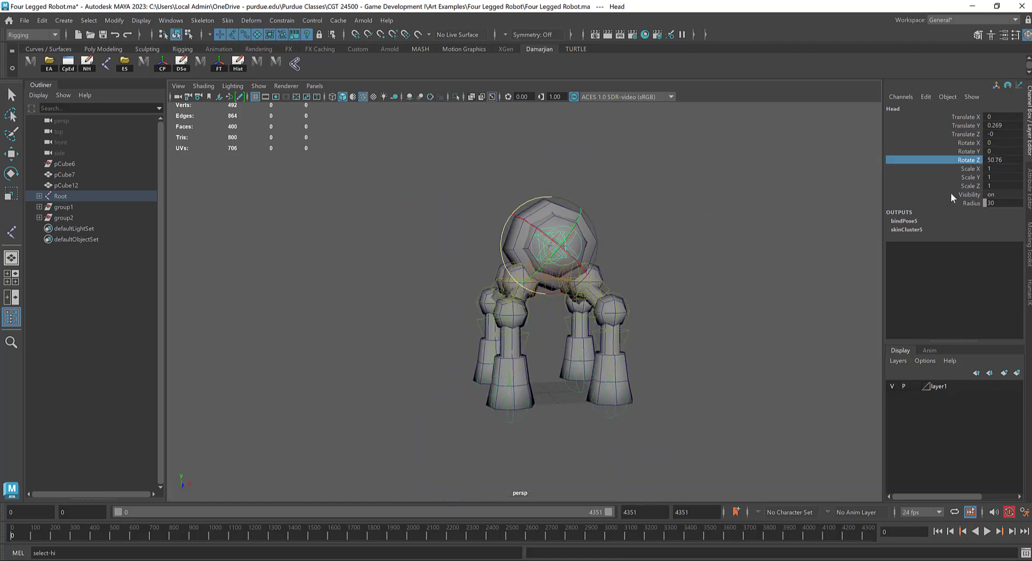
key("ctrl+z")
Step: Test the Head joint's Scale X and Rotate X channels, undo both changes, and return to the Move tool
left_click(972, 169)
middle_click_drag(850, 240, 943, 210)
key("ctrl+z")
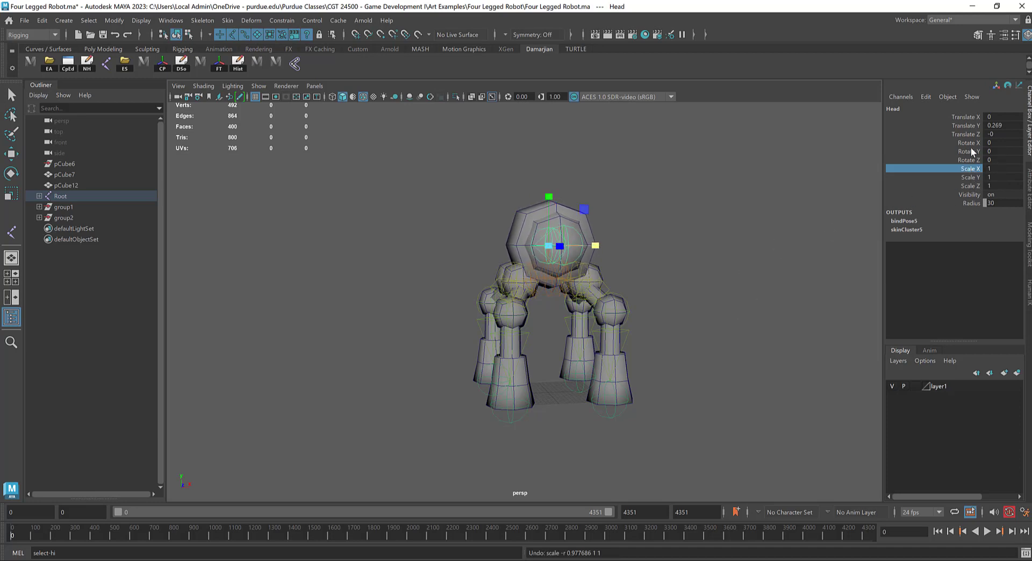
left_click(970, 144)
middle_click_drag(950, 153, 760, 191)
key("ctrl+z")
left_click_drag(761, 229, 712, 274, "alt")
key("w")
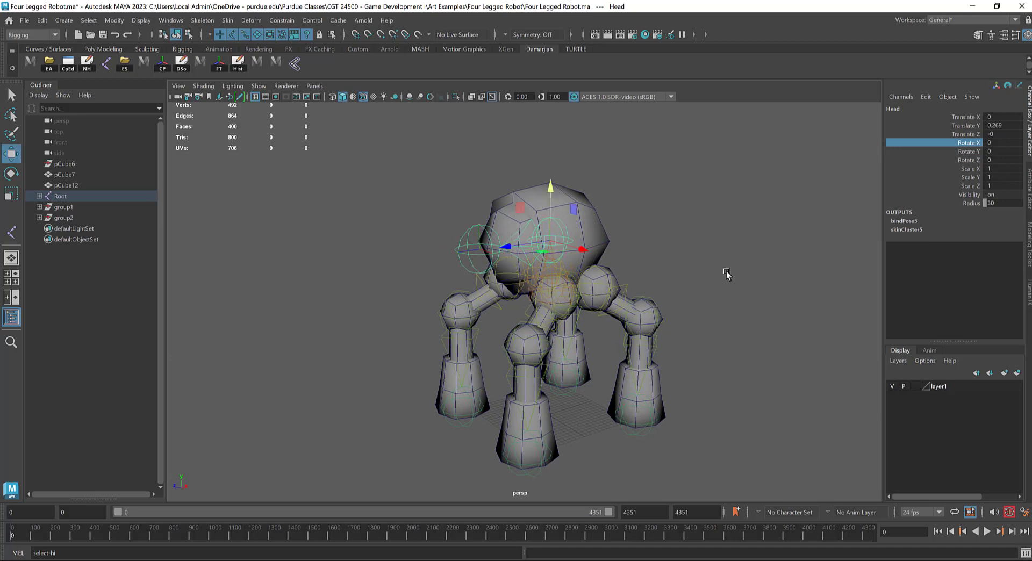
Step: Hide the polygon meshes in the perspective view to leave only the skeleton displayed
left_click(259, 86)
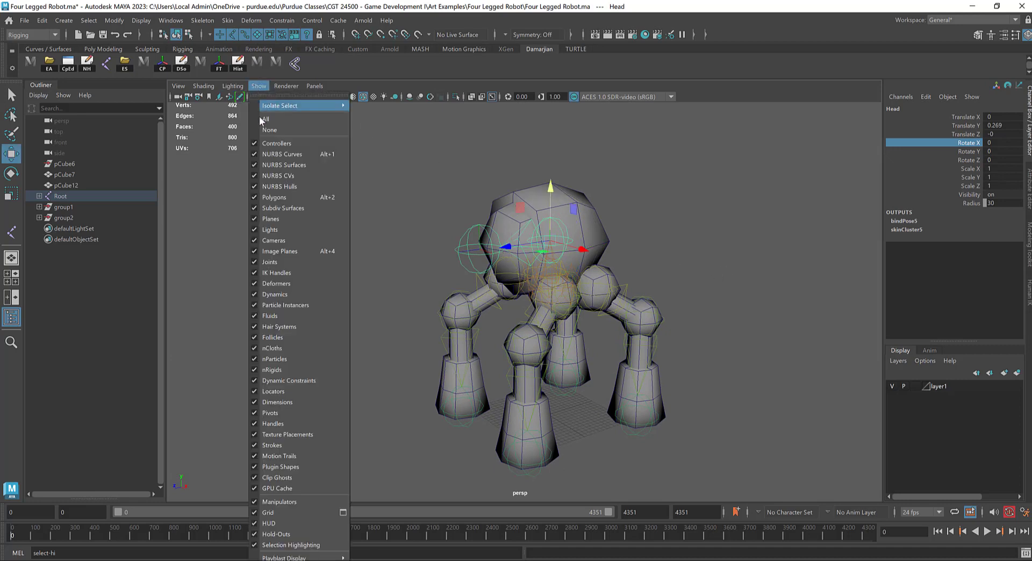
left_click(293, 198)
left_click(357, 271)
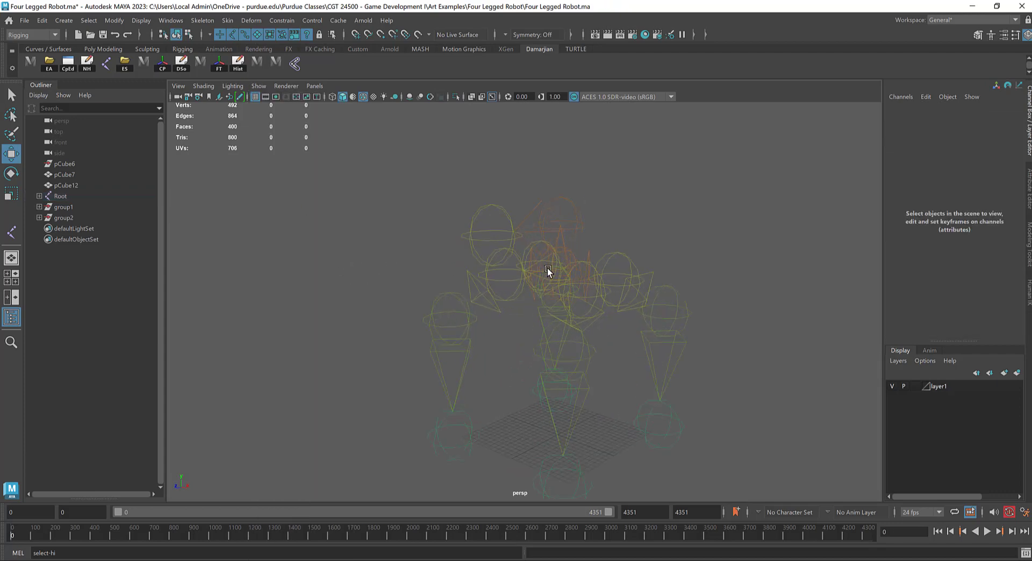
Step: Move the Root joint to test how the whole skeleton follows, undo the move, and inspect the Eye_CTRL joint
left_click(549, 270)
left_click_drag(618, 293, 663, 270, "alt")
key("ctrl+z")
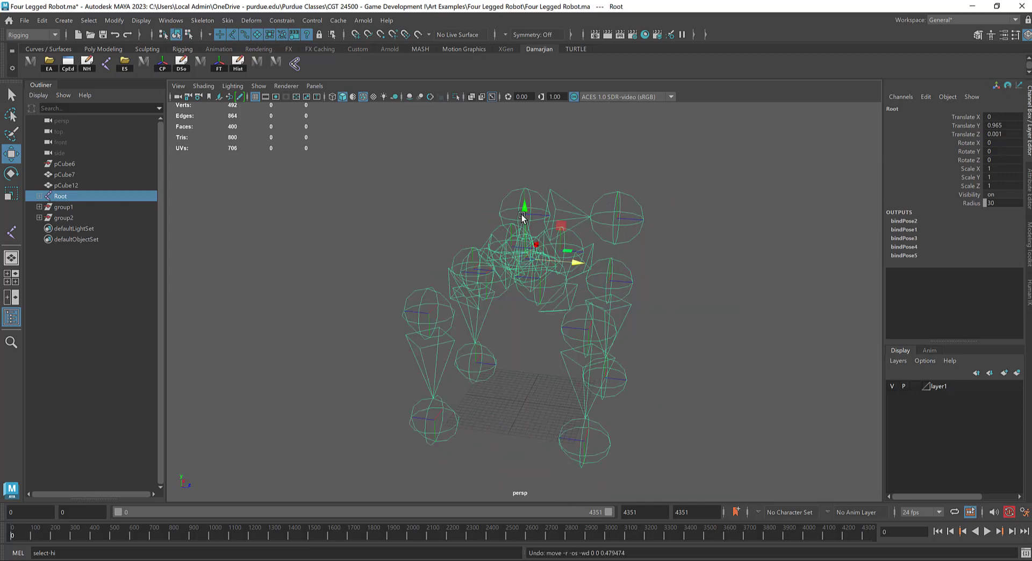
left_click_drag(502, 175, 532, 203)
left_click_drag(592, 241, 628, 326, "alt")
left_click(618, 207)
left_click_drag(688, 263, 765, 231, "alt")
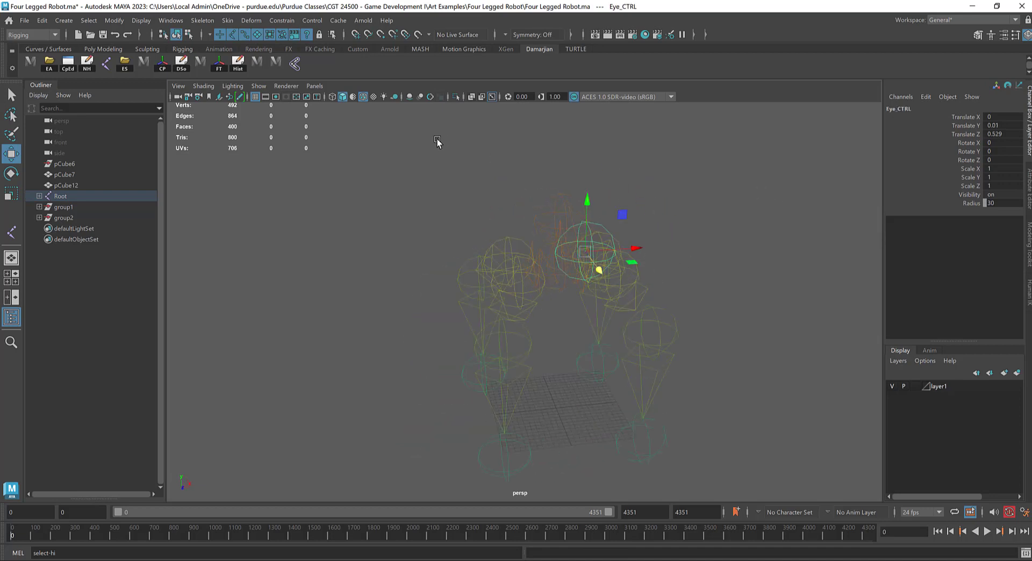
Step: Show the polygon meshes in the perspective view again
left_click(259, 86)
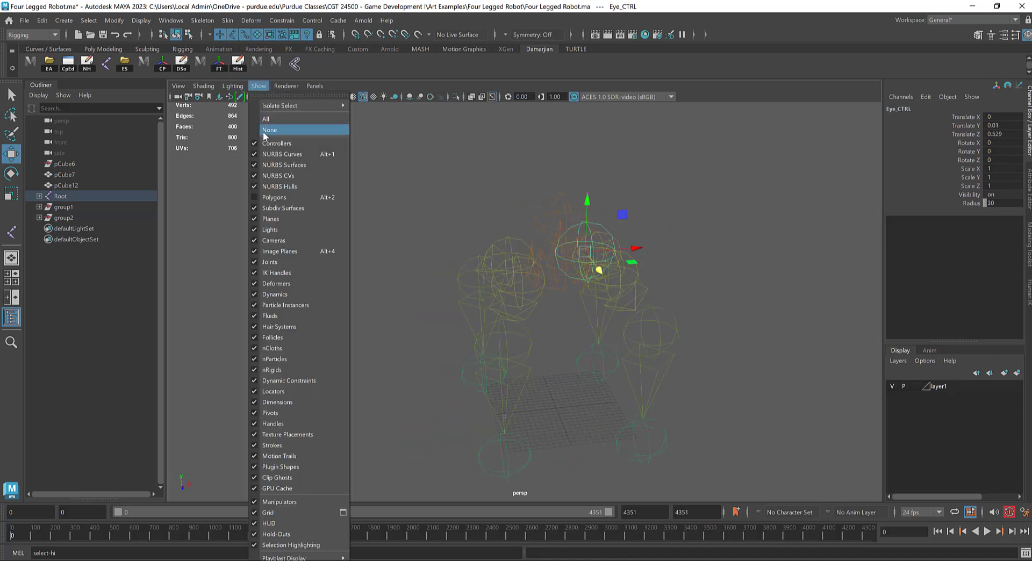
left_click(271, 200)
scroll(537, 268, "down", 2)
middle_click_drag(607, 285, 559, 215, "alt")
left_click_drag(559, 215, 434, 221, "alt")
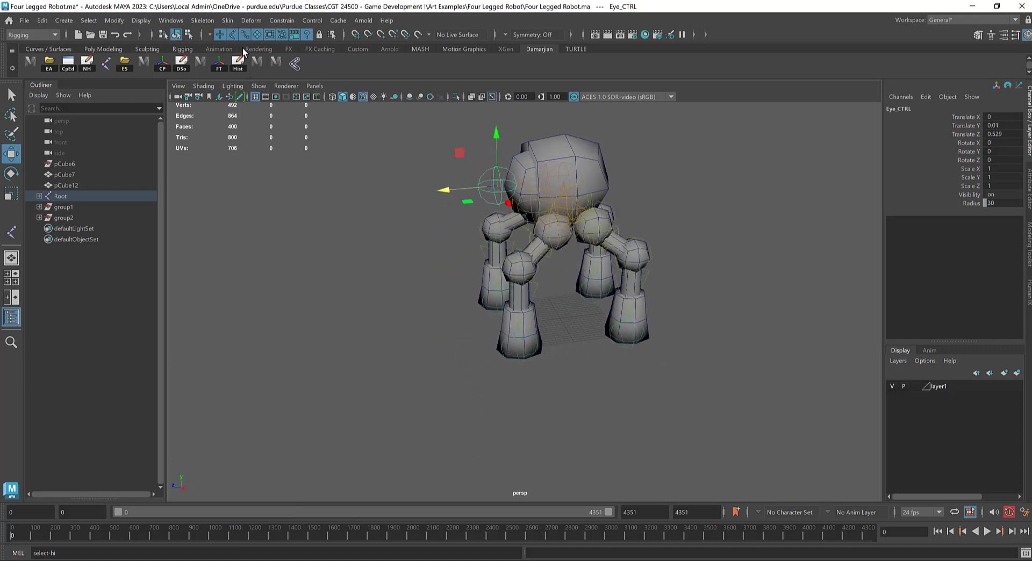
Step: Start the IK Handle tool and open its settings
left_click(209, 23)
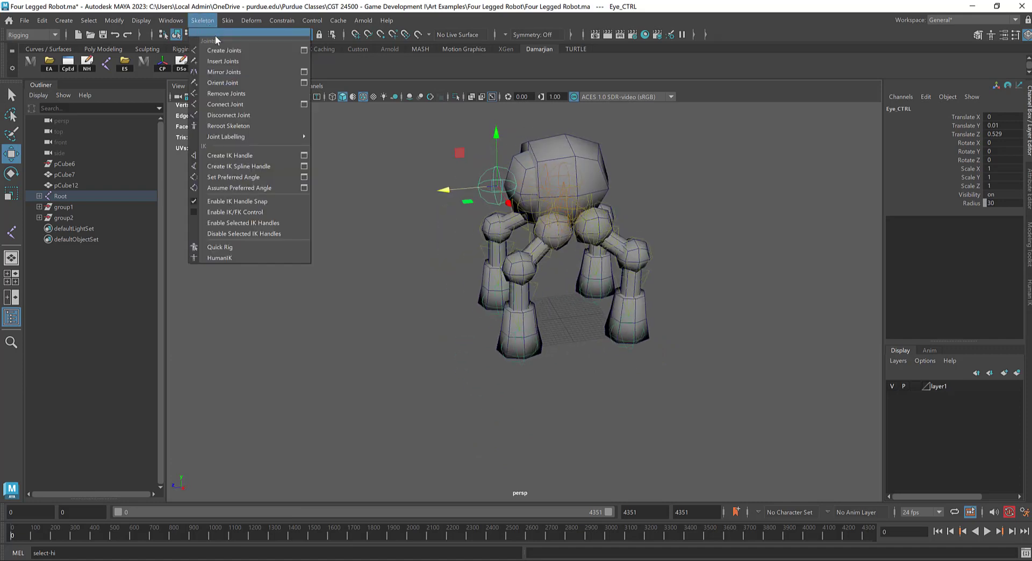
left_click(232, 159)
scroll(234, 156, "up", 2)
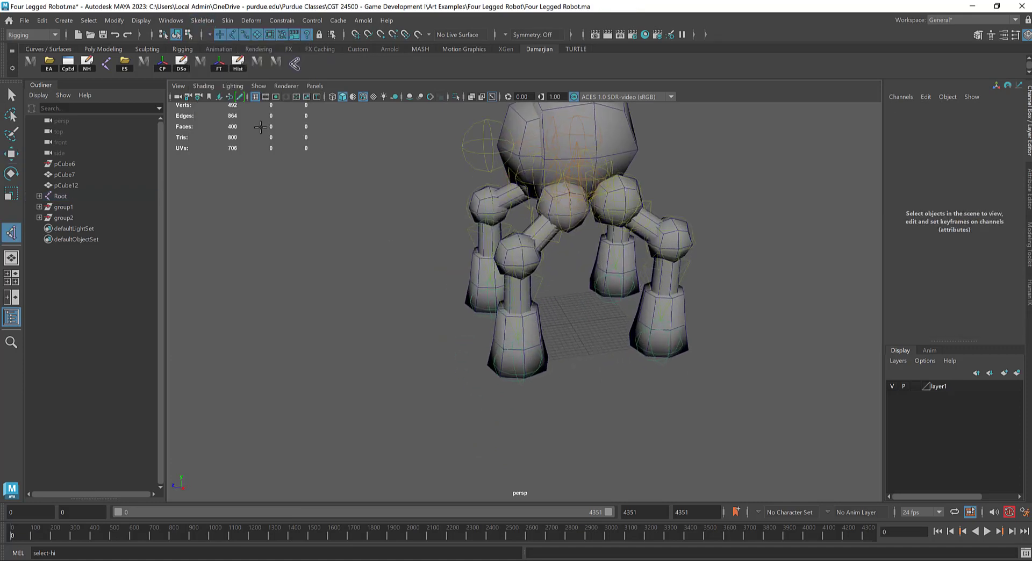
left_click_drag(233, 156, 236, 84, "alt")
left_click(202, 27)
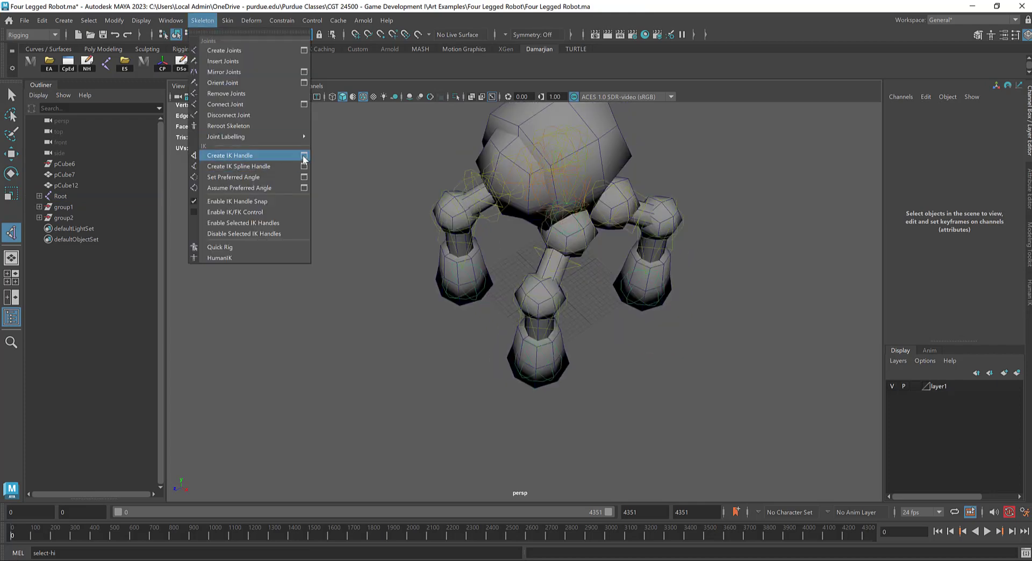
left_click(306, 167)
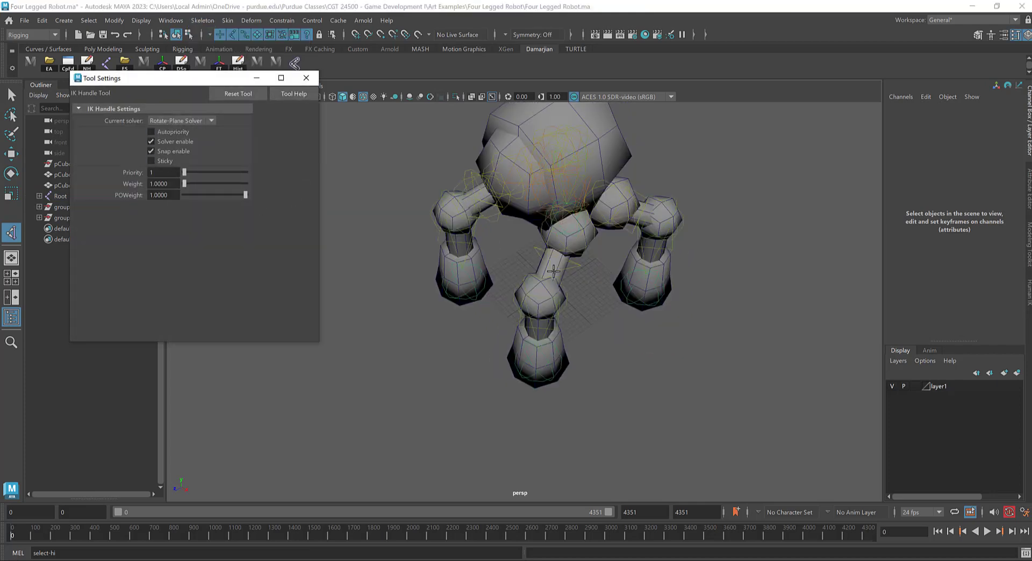
left_click_drag(554, 272, 576, 252, "alt")
left_click(585, 262)
left_click_drag(588, 321, 550, 368, "alt")
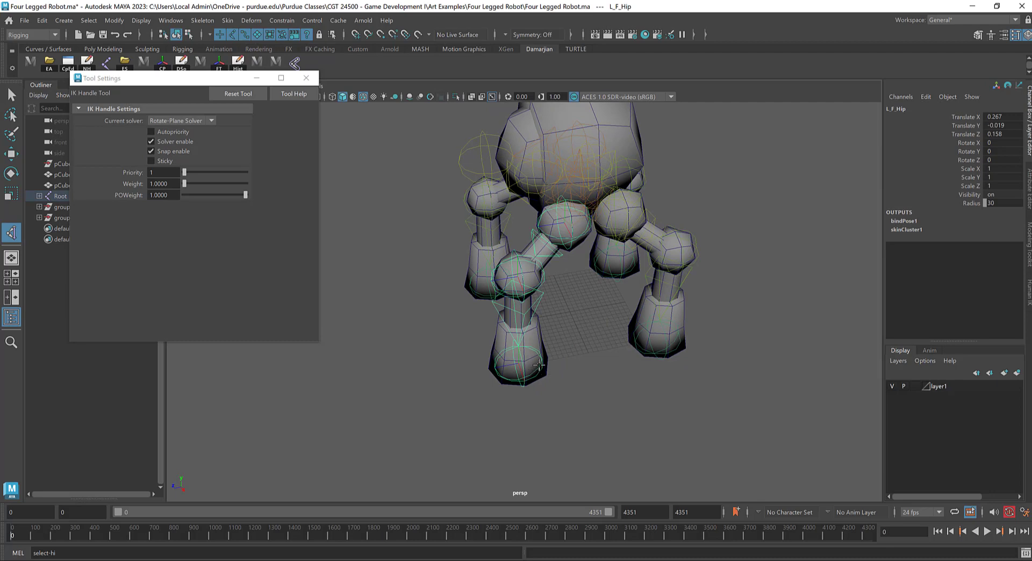
left_click(540, 365)
key("ctrl+z")
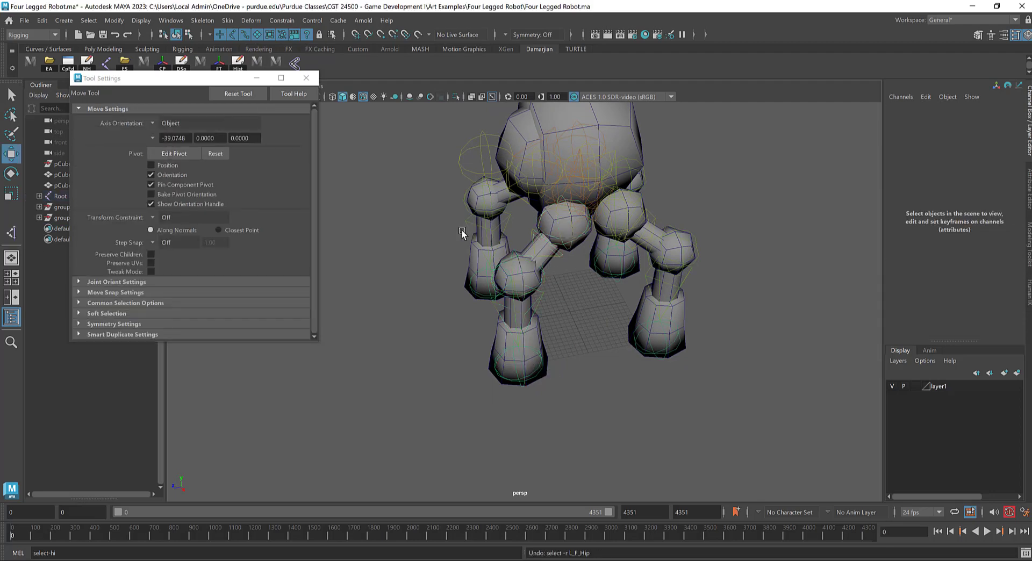
left_click_drag(462, 230, 294, 148, "alt")
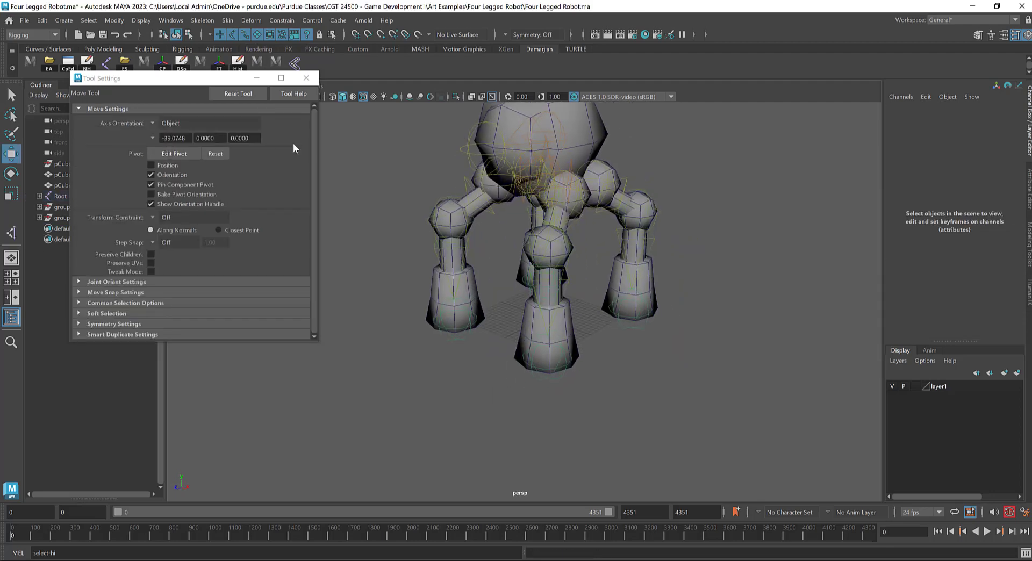
Step: Close the tool settings, add the Create IK Handle command to the custom shelf and start it from there
left_click(310, 79)
left_click(204, 20)
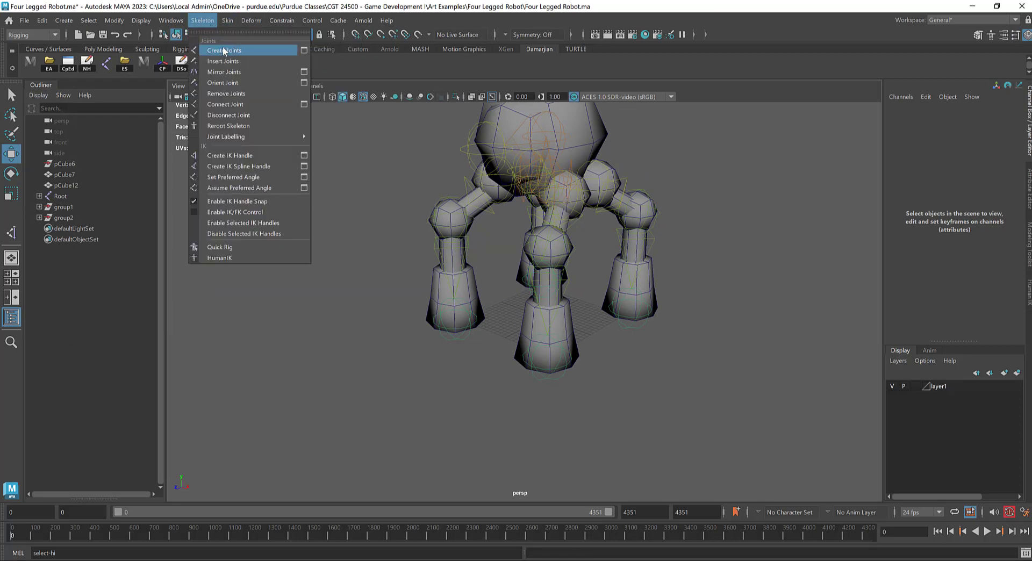
left_click(316, 65)
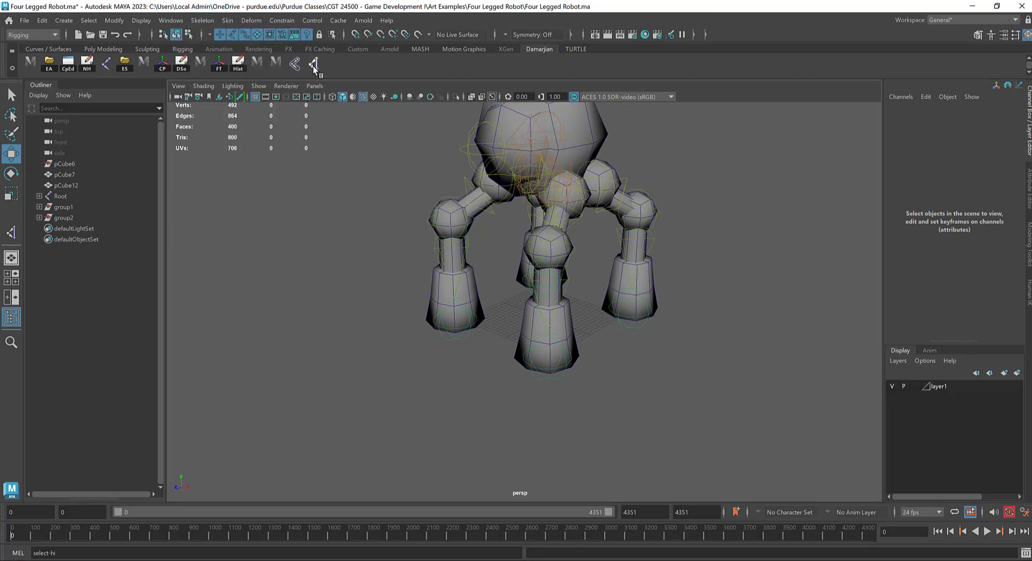
left_click_drag(608, 207, 576, 235, "alt")
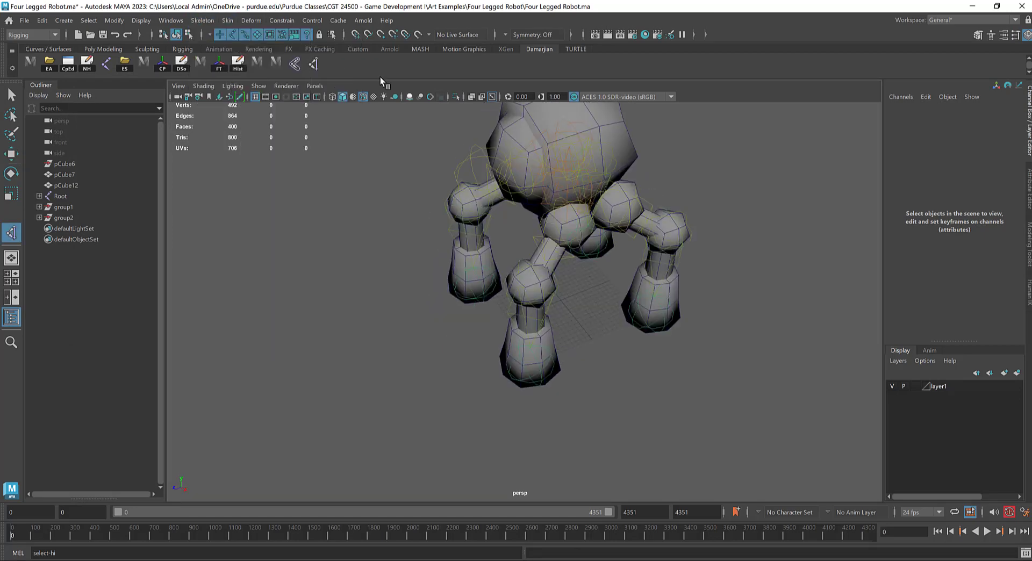
Step: Hide the polygon meshes and create an IK handle from the L_F_Hip joint to the left front foot joint
left_click(253, 88)
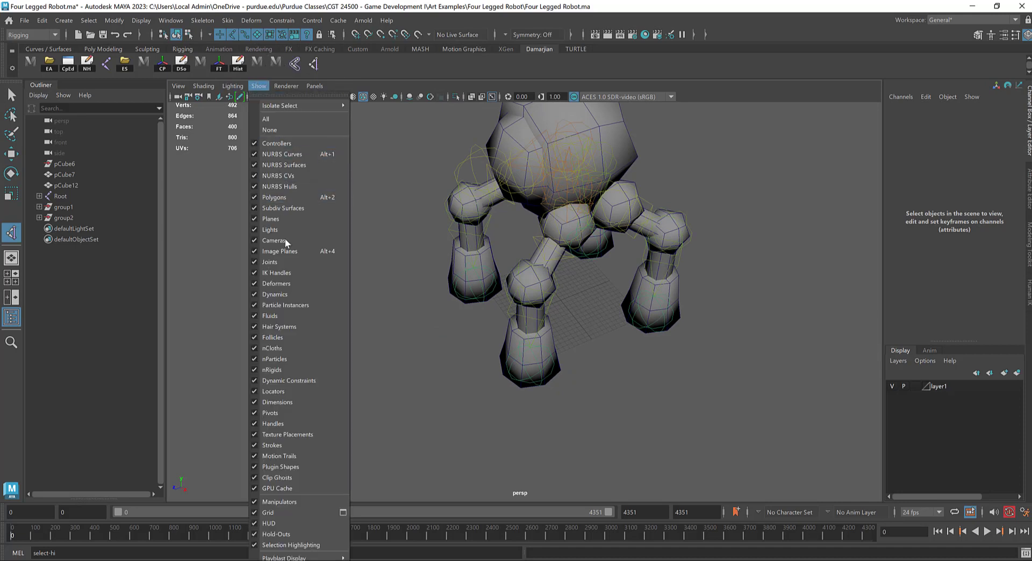
left_click(295, 198)
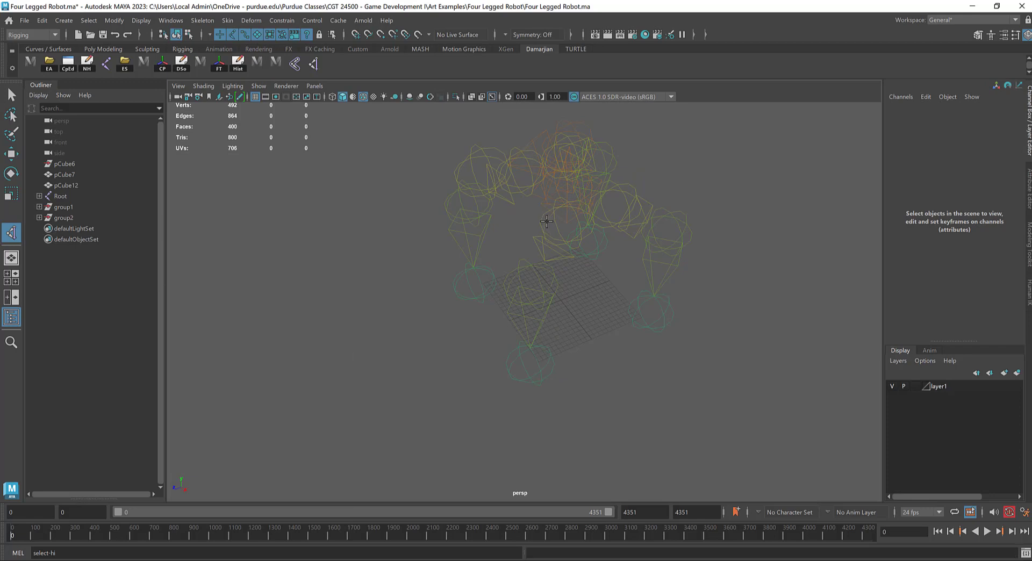
left_click(548, 235)
left_click(544, 378)
left_click_drag(623, 365, 611, 360, "alt")
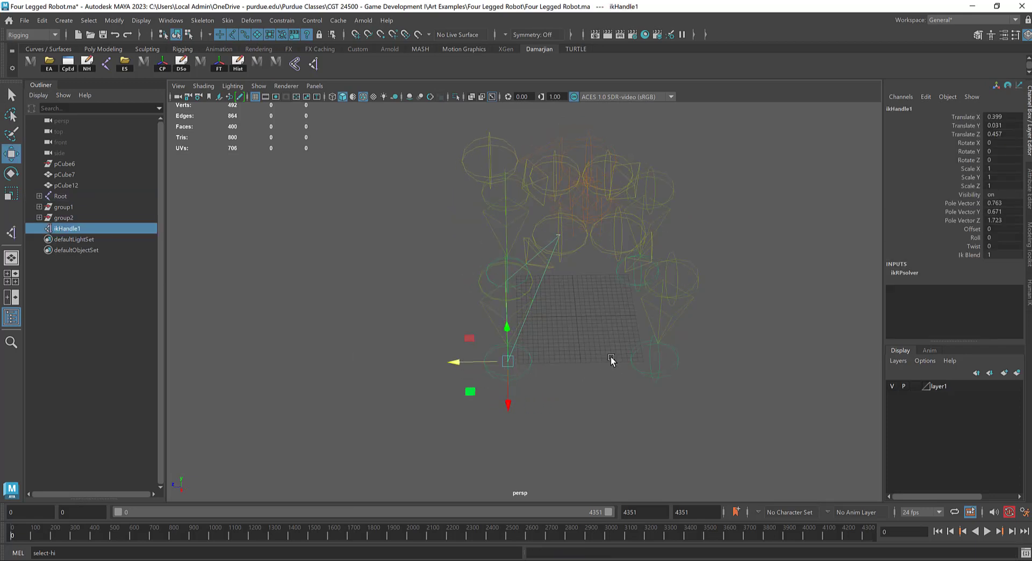
Step: Create an IK handle from the L_B_Hip joint to the left back foot joint
key("y")
left_click(613, 236)
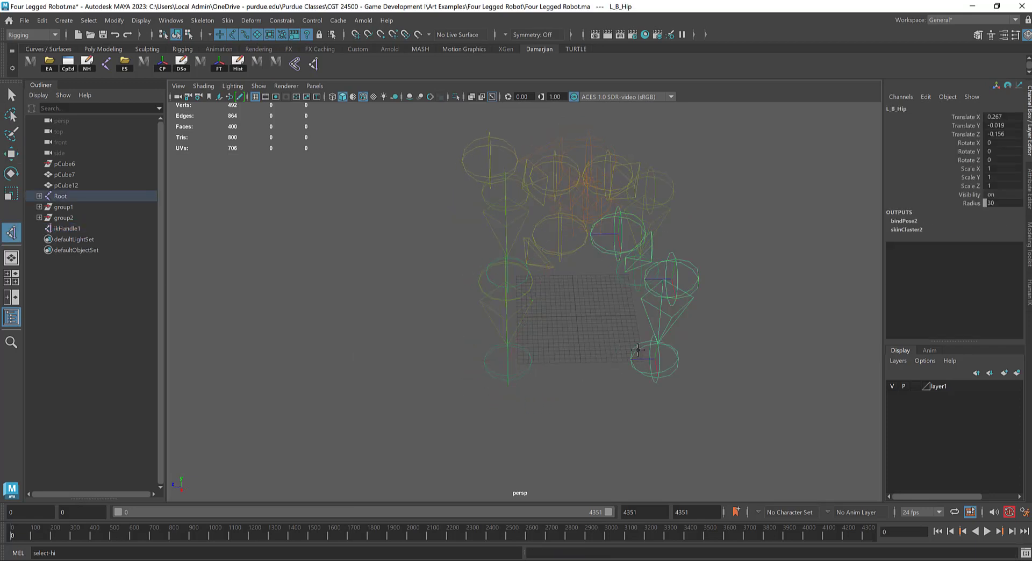
left_click(638, 350)
left_click_drag(638, 350, 622, 345, "alt")
Step: Create an IK handle from the right back hip joint to the right back foot joint
key("y")
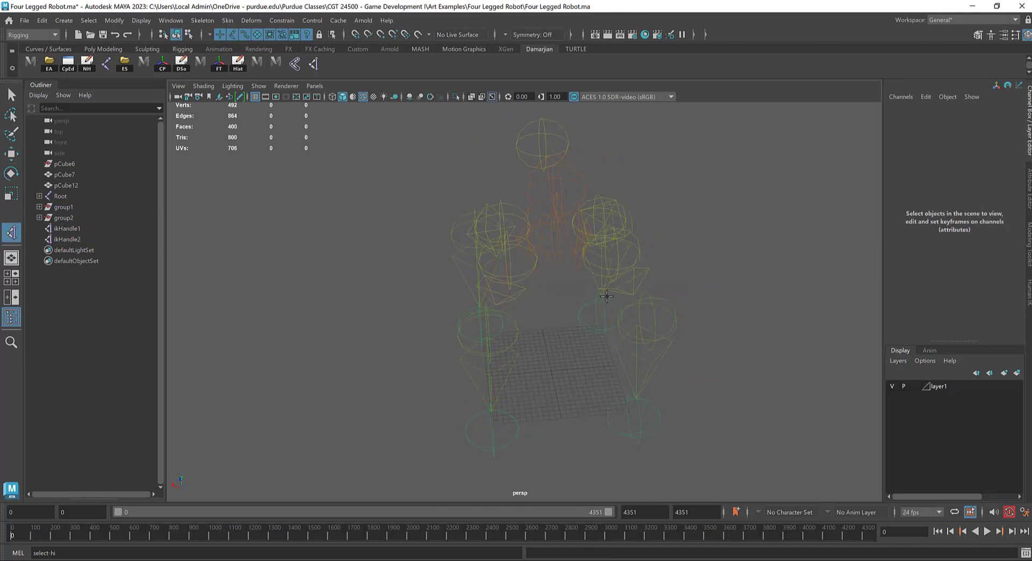
left_click_drag(657, 262, 628, 289, "alt")
left_click(623, 291)
left_click_drag(645, 339, 523, 345, "alt")
left_click(401, 385)
key("w")
Step: Create an IK handle from the right front hip joint to the right front foot joint
key("y")
left_click_drag(546, 271, 562, 287, "alt")
left_click(557, 248)
left_click(599, 346)
key("w")
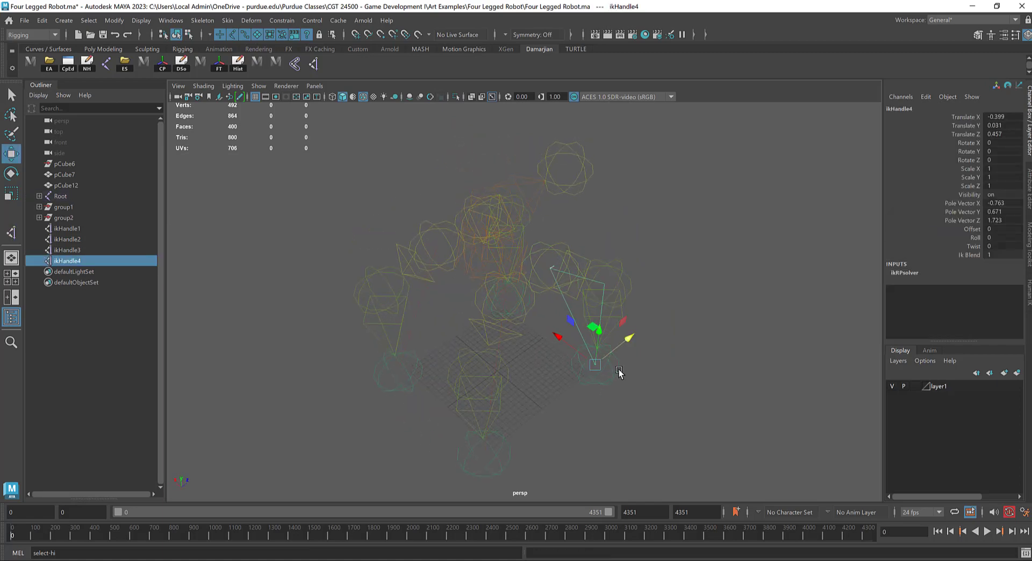
left_click_drag(598, 347, 582, 293, "alt")
key("y")
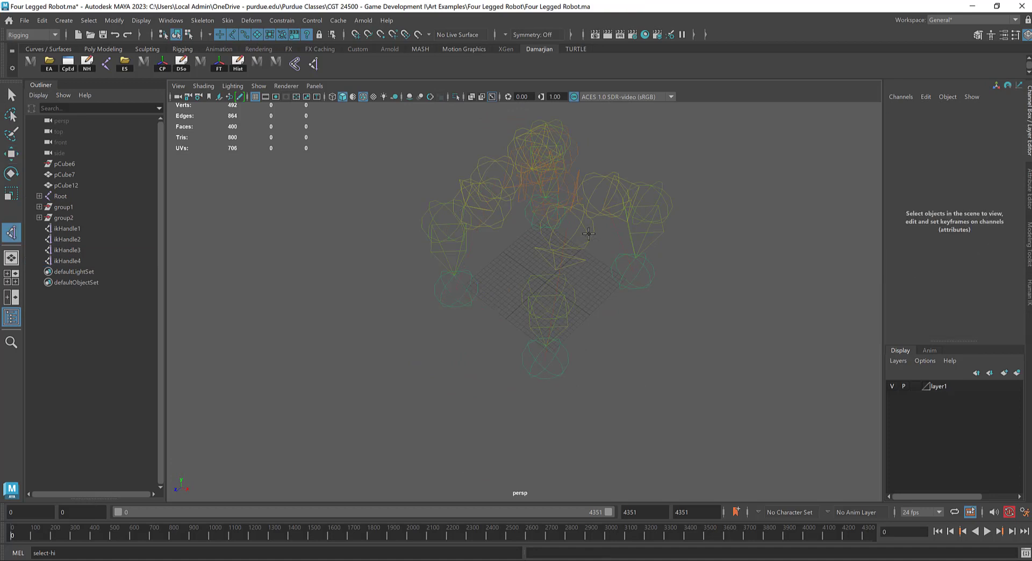
left_click(588, 234)
left_click(605, 292)
left_click_drag(604, 365, 620, 346, "alt")
left_click_drag(543, 344, 587, 371)
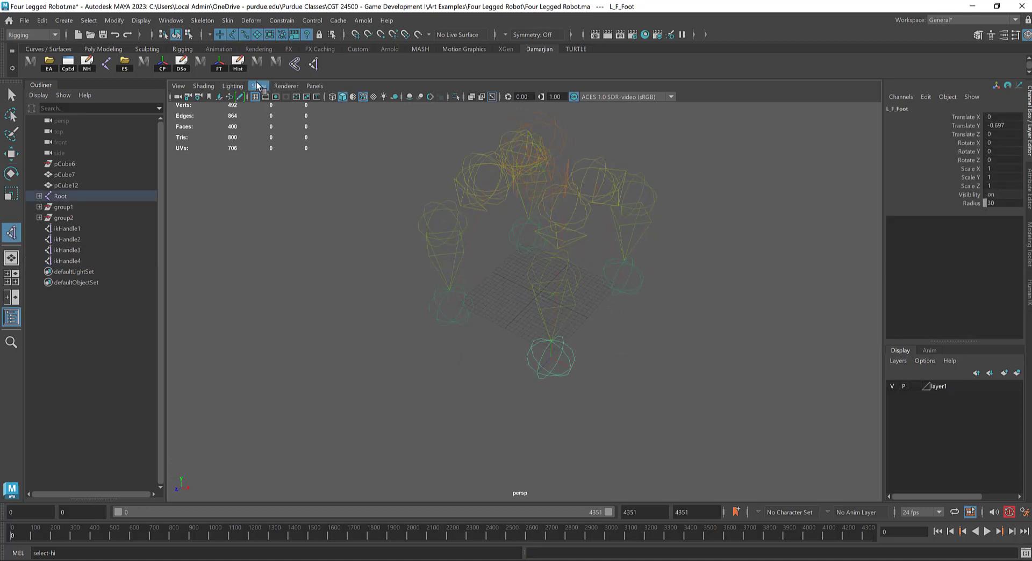
Step: Show the polygon meshes again, leave the IK Handle tool for the Move tool and clear the selection
left_click(257, 86)
left_click(285, 197)
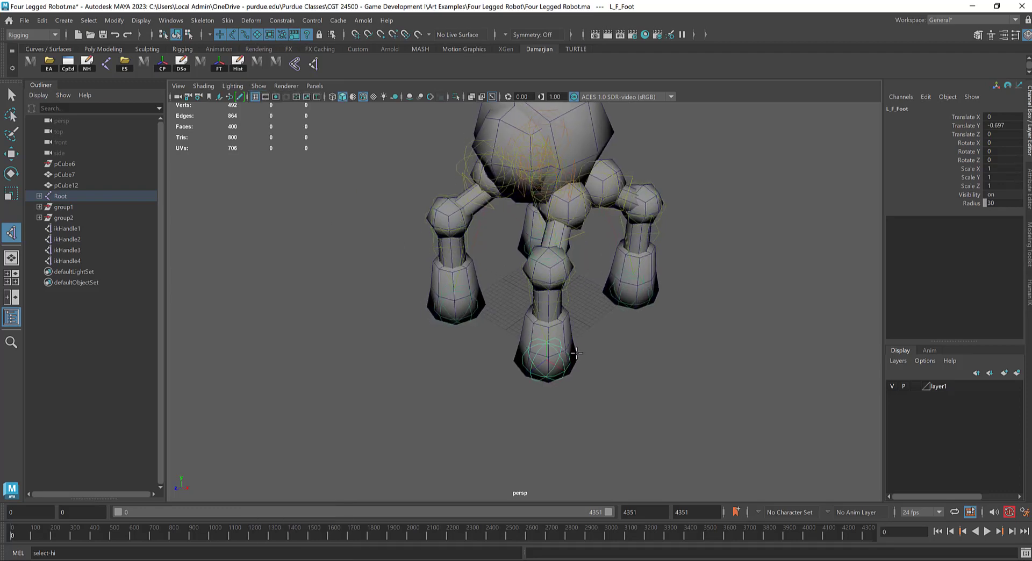
key("w")
left_click(606, 419)
Step: Move ikHandle1 at the left front foot to test how the leg bends, and undo the move
scroll(569, 364, "up", 5)
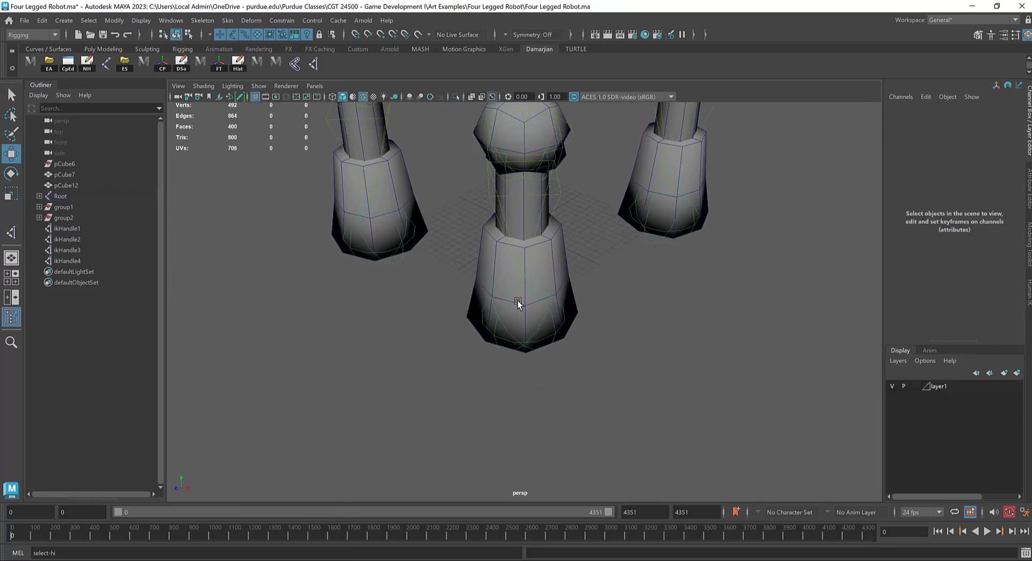
left_click(518, 303)
mouse_move(518, 303)
left_mouse_down("alt")
mouse_move(568, 292)
mouse_move(529, 308)
left_mouse_up("alt")
scroll(567, 292, "down", 3)
left_click_drag(519, 306, 555, 260)
key("ctrl+z")
scroll(409, 250, "down", 3)
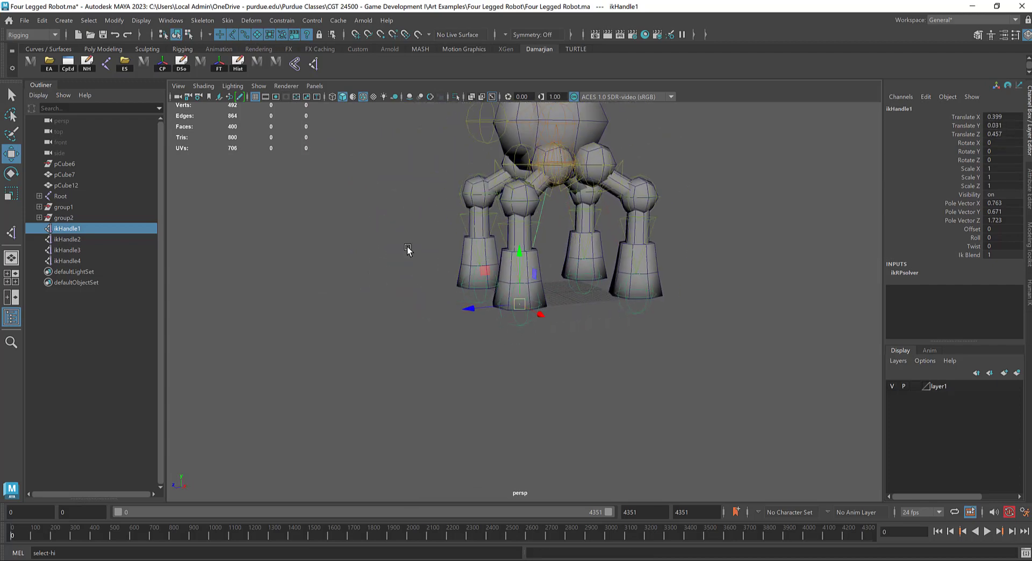
Step: Turn off joint selection in the selection mask and select the right front foot's IK handle to test moving it
left_click_drag(408, 250, 435, 345, "alt")
left_click(440, 313)
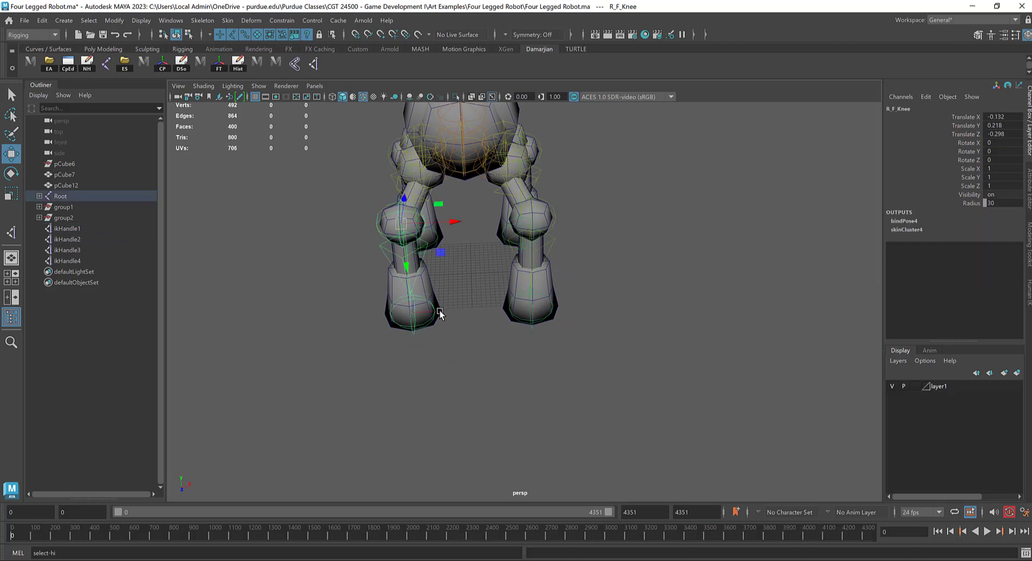
left_click(430, 312)
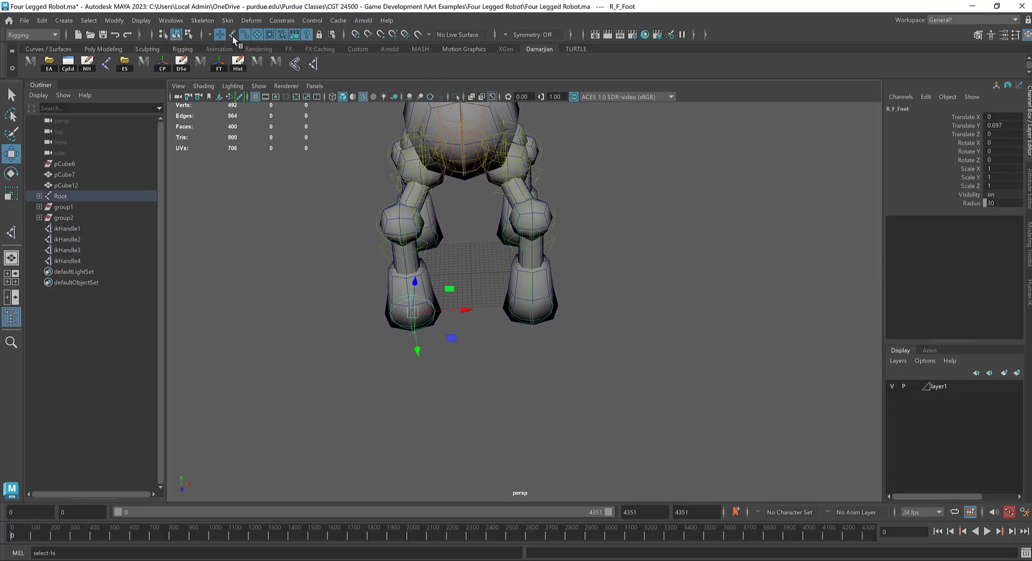
left_click(455, 349)
left_click(413, 313)
left_click_drag(462, 310, 649, 296)
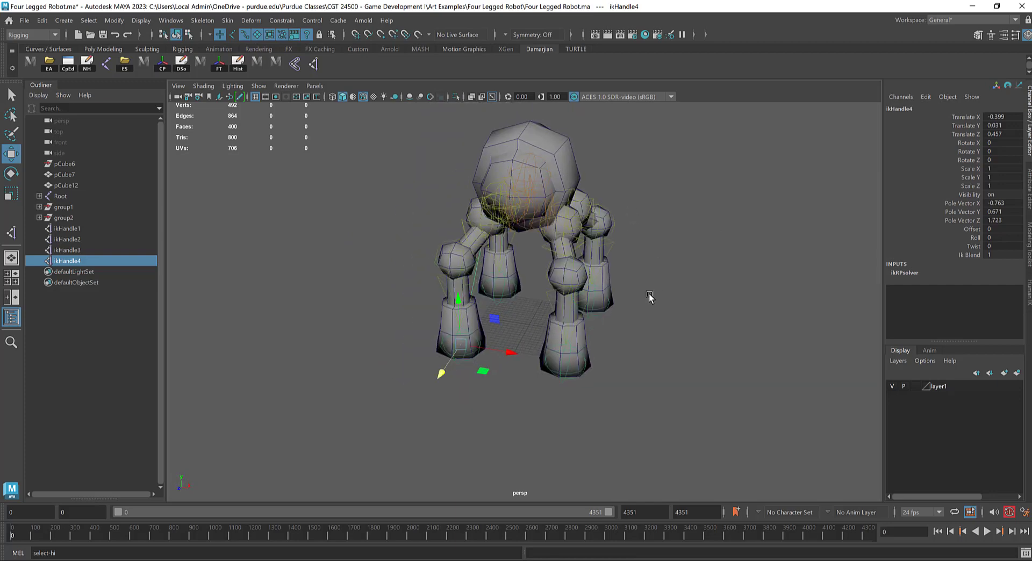